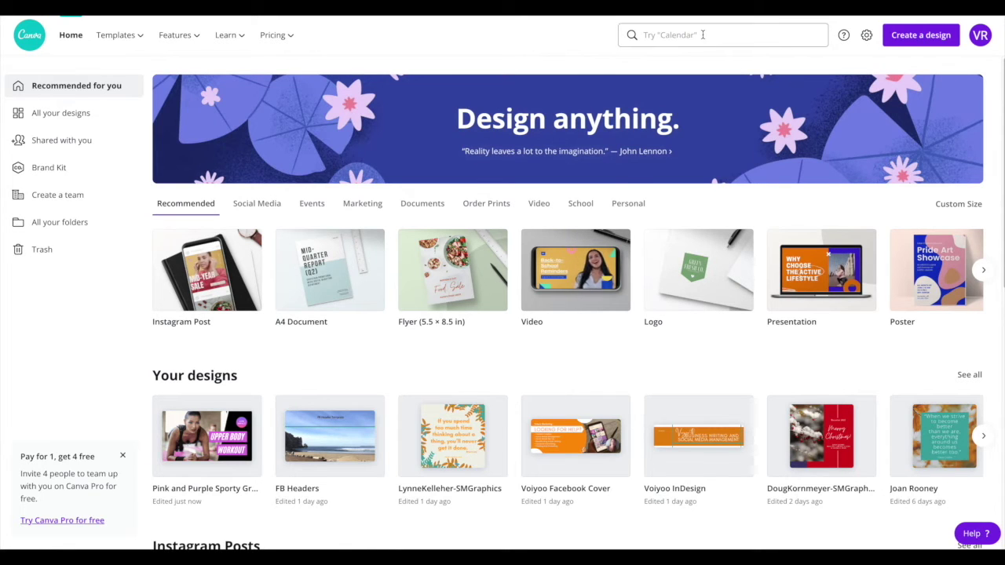
# Open the Voiyoo-YouTubeVideoGraphics design from the list of existing designs
pyautogui.click(704, 34)
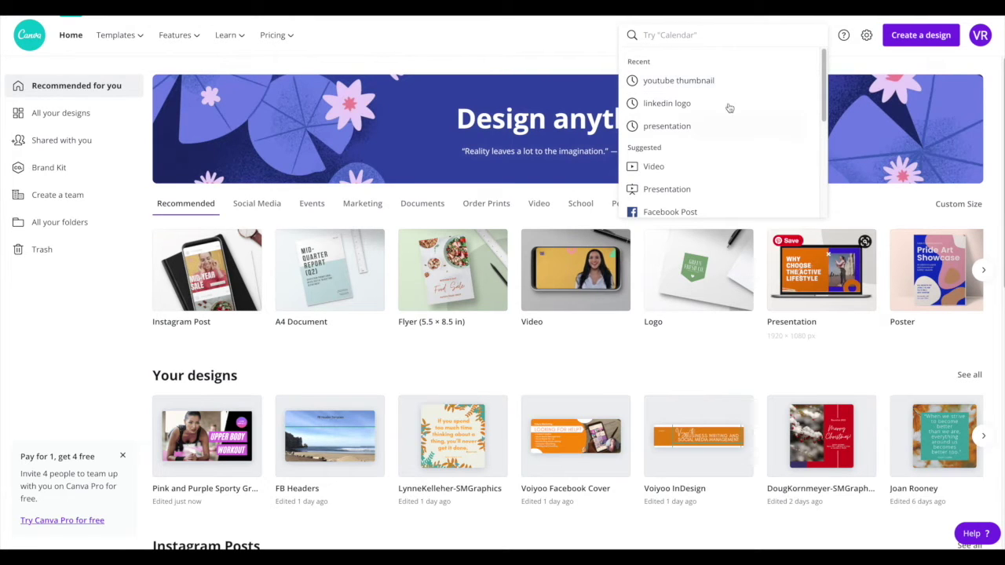
pyautogui.click(517, 82)
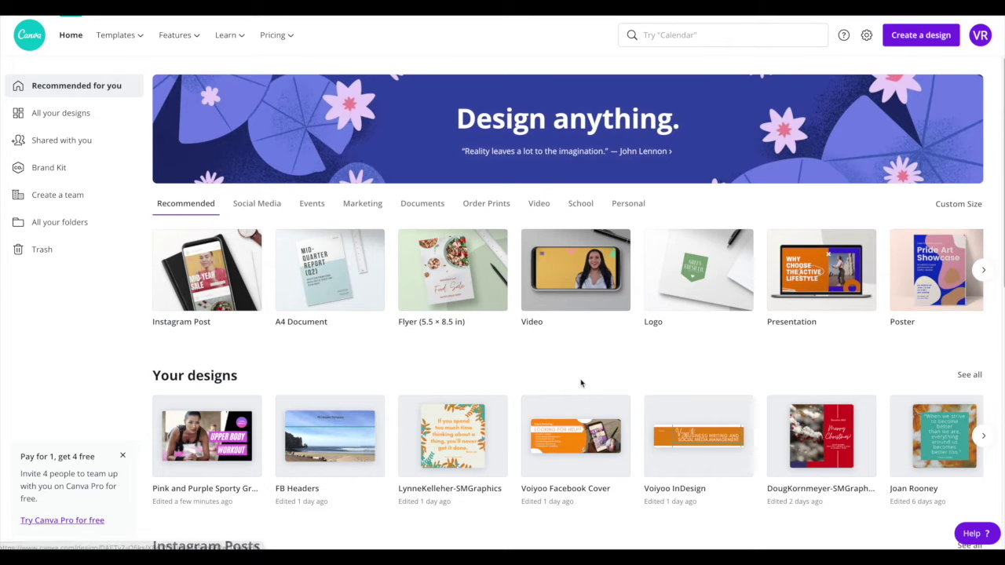
pyautogui.click(979, 436)
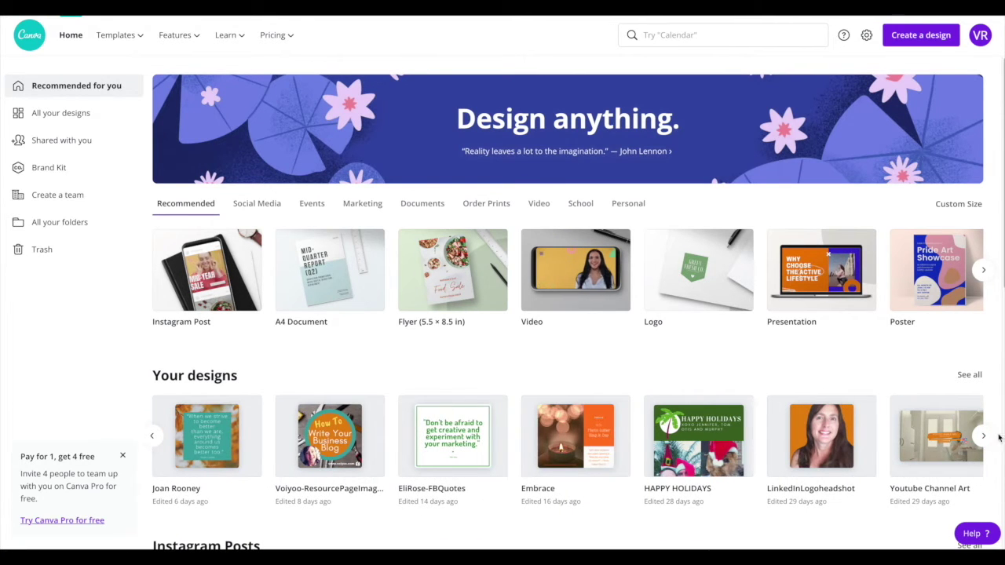
pyautogui.click(984, 436)
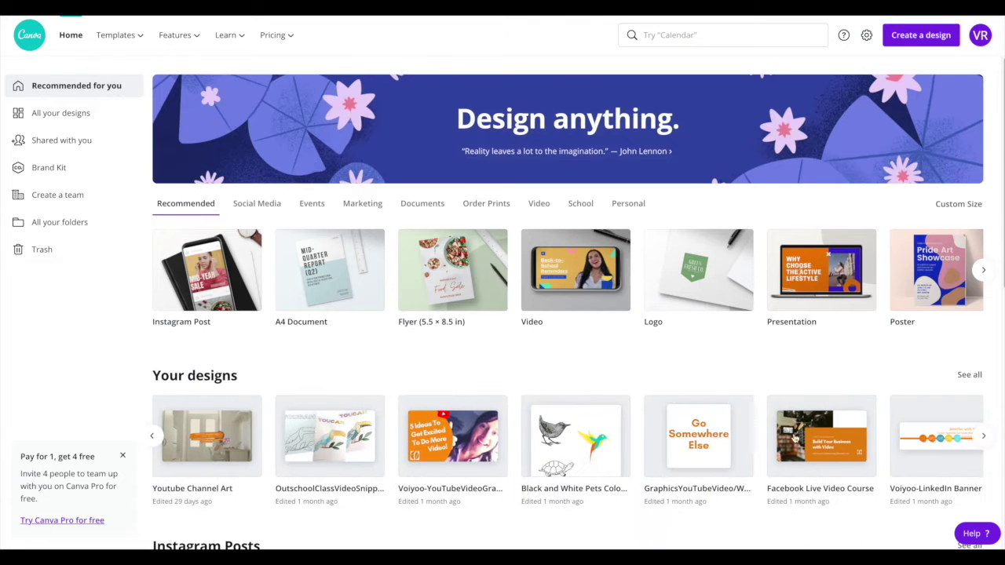
pyautogui.click(487, 439)
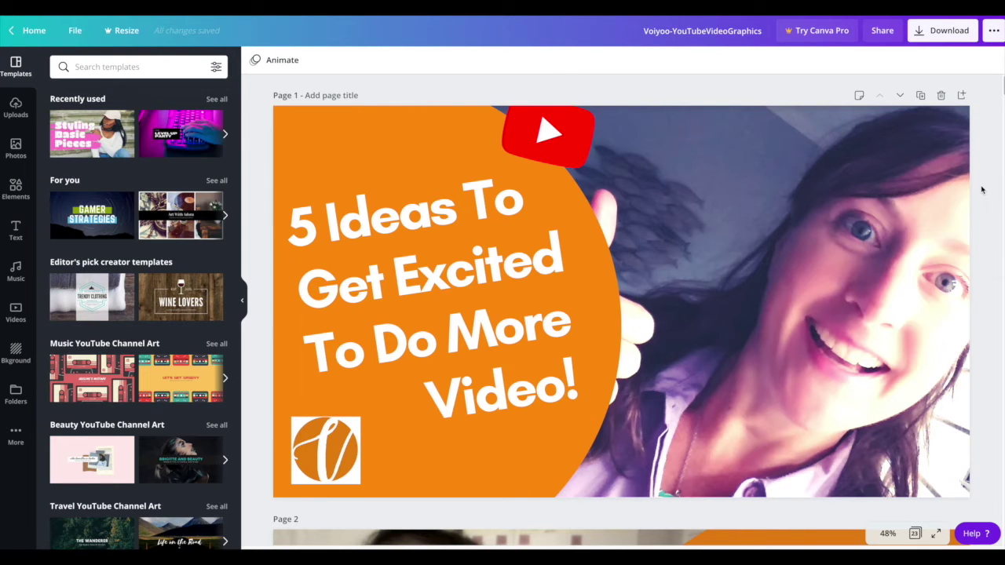
# Add a blank page after page 1 and move it to the front of the design
pyautogui.click(960, 96)
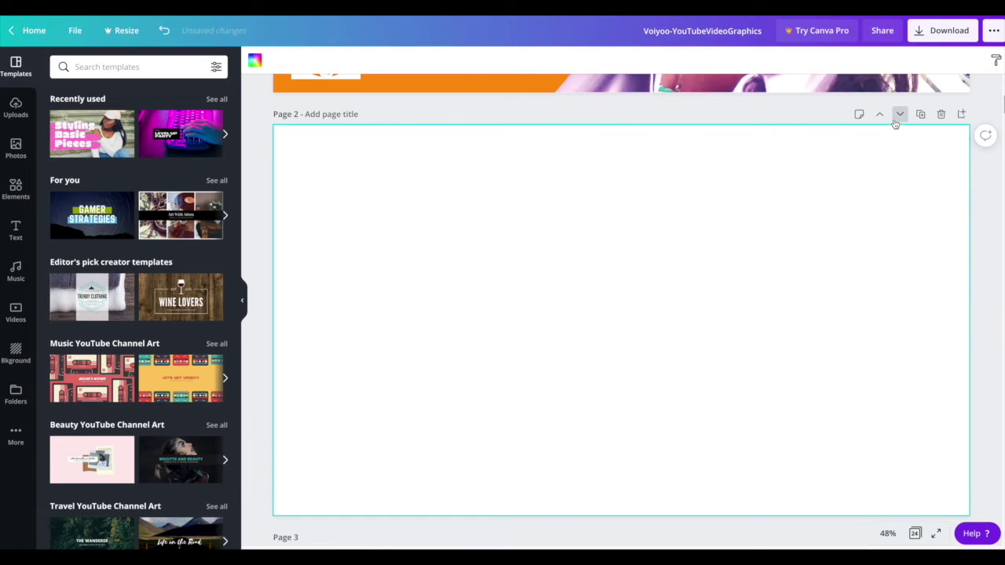
pyautogui.click(881, 115)
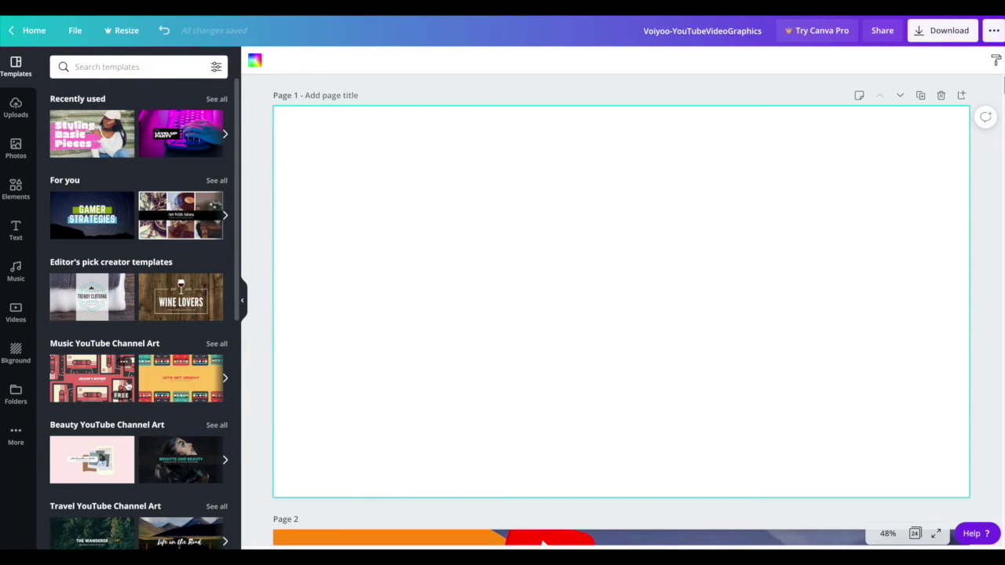
# Browse the For you template suggestions and look through the design's existing video graphics, returning to the blank first page
pyautogui.click(226, 215)
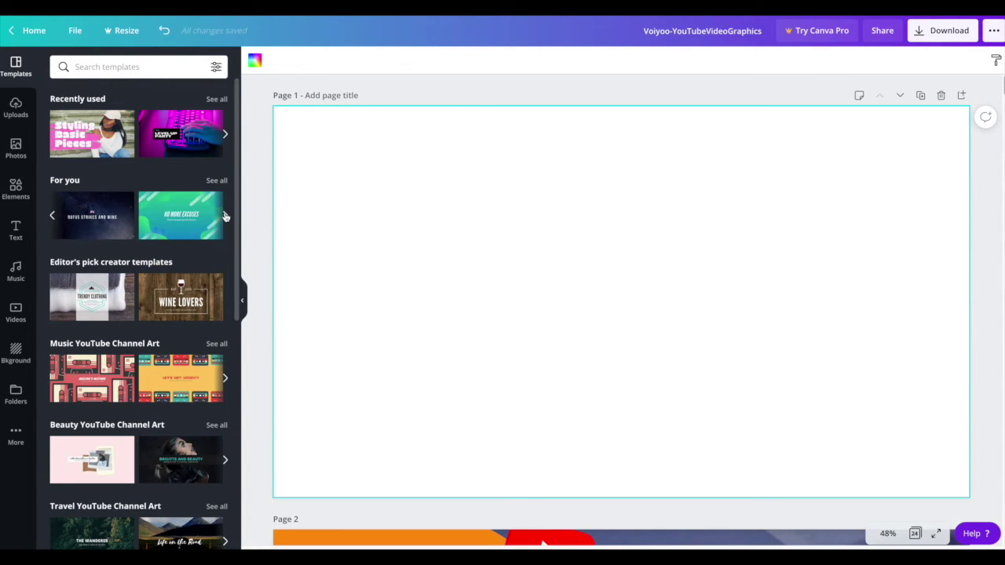
pyautogui.click(225, 217)
pyautogui.click(225, 217)
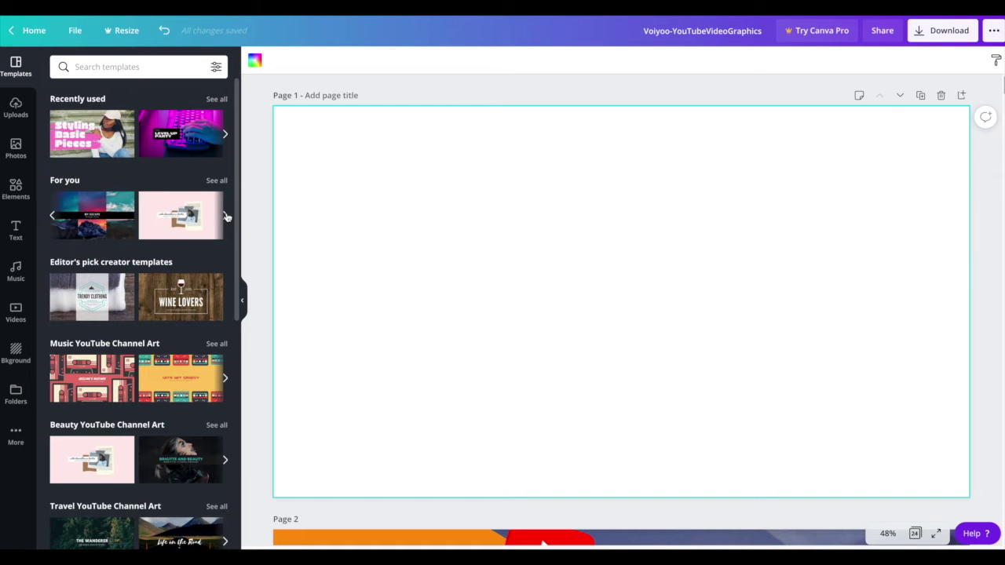
pyautogui.click(225, 217)
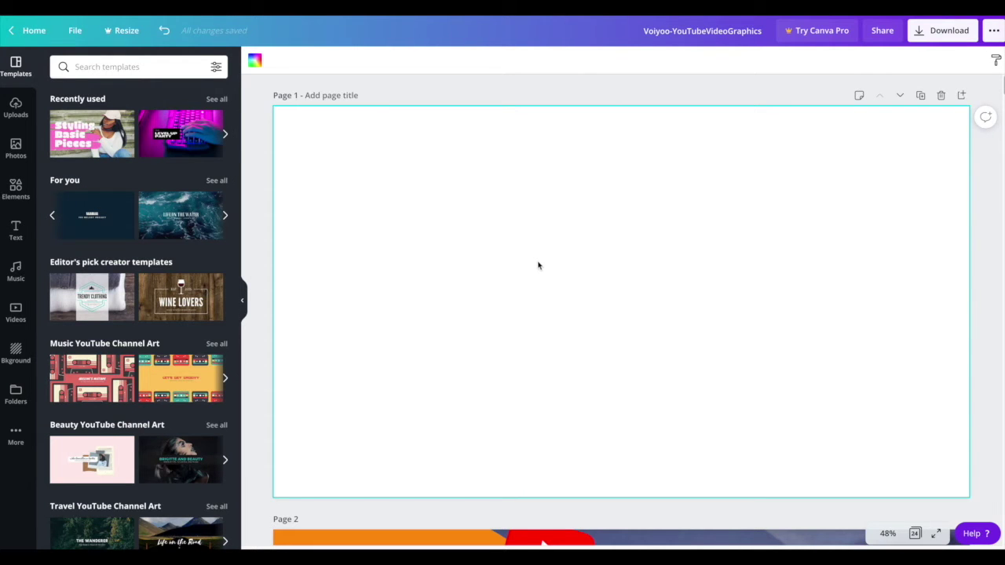
pyautogui.scroll(-10, 538, 263)
pyautogui.scroll(-12, 537, 258)
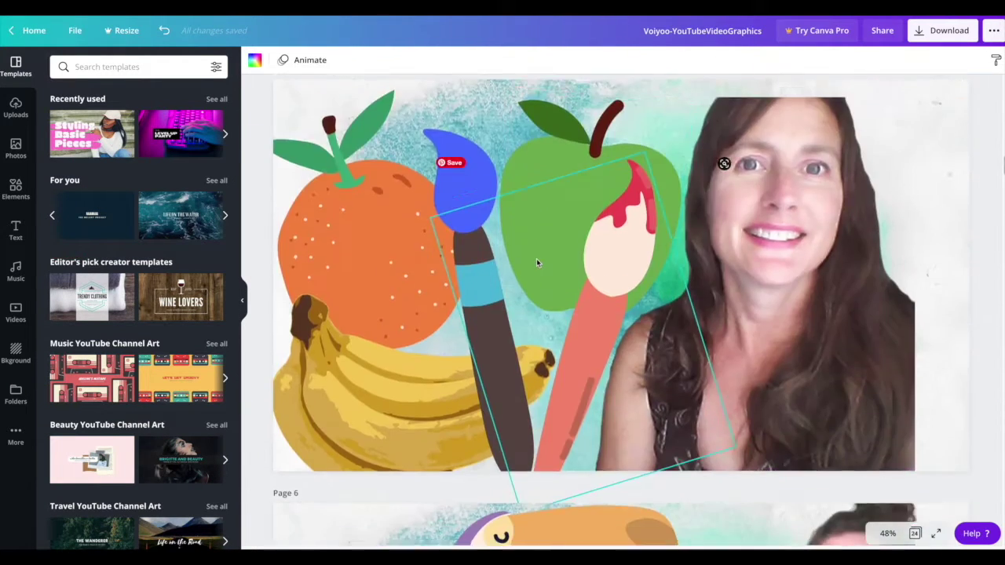
pyautogui.scroll(-6, 536, 258)
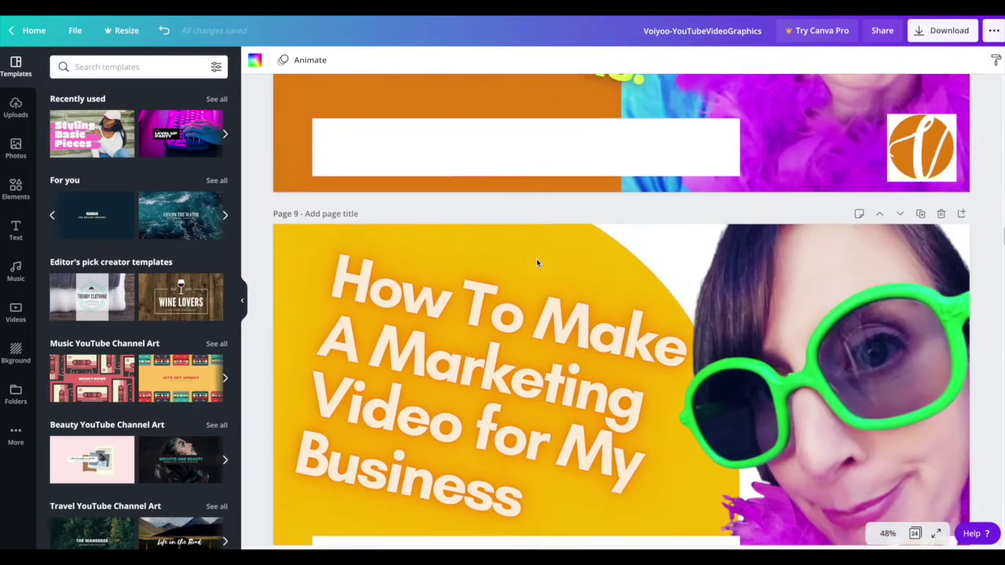
pyautogui.scroll(20, 536, 259)
pyautogui.scroll(10, 538, 263)
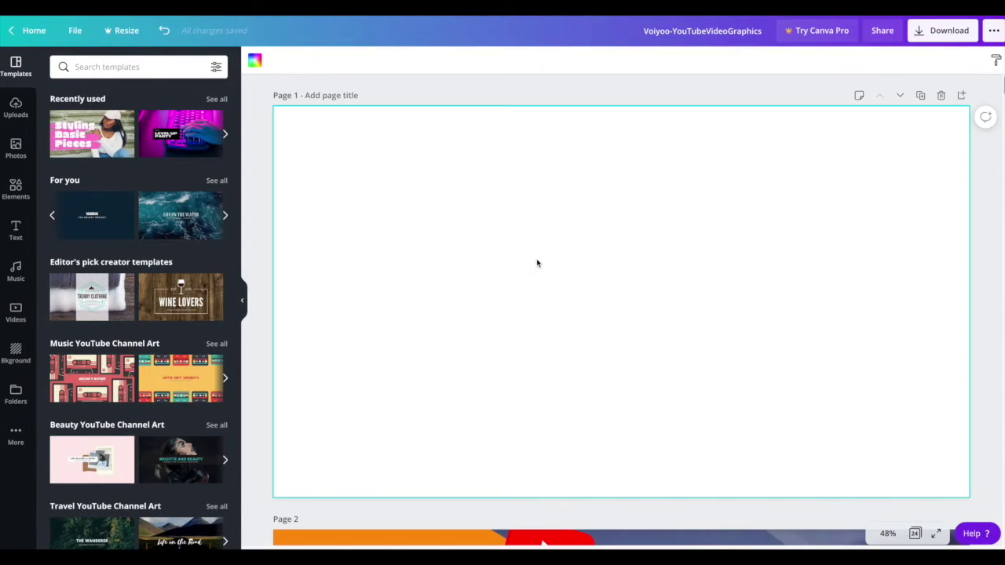
# Examine the remaining For you suggestions, the Music YouTube Channel Art templates and the start of the All results list
pyautogui.click(225, 217)
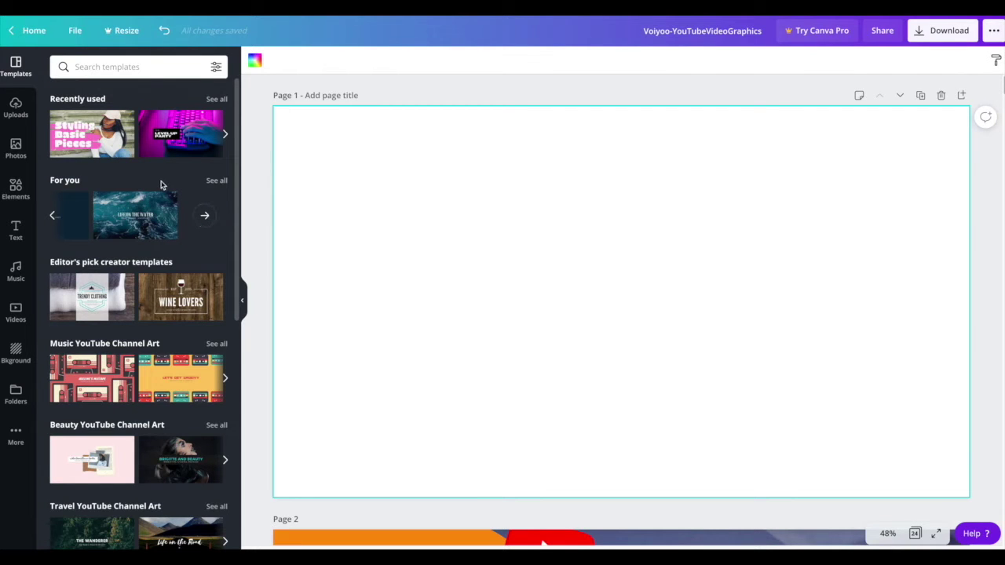
pyautogui.scroll(-3, 148, 182)
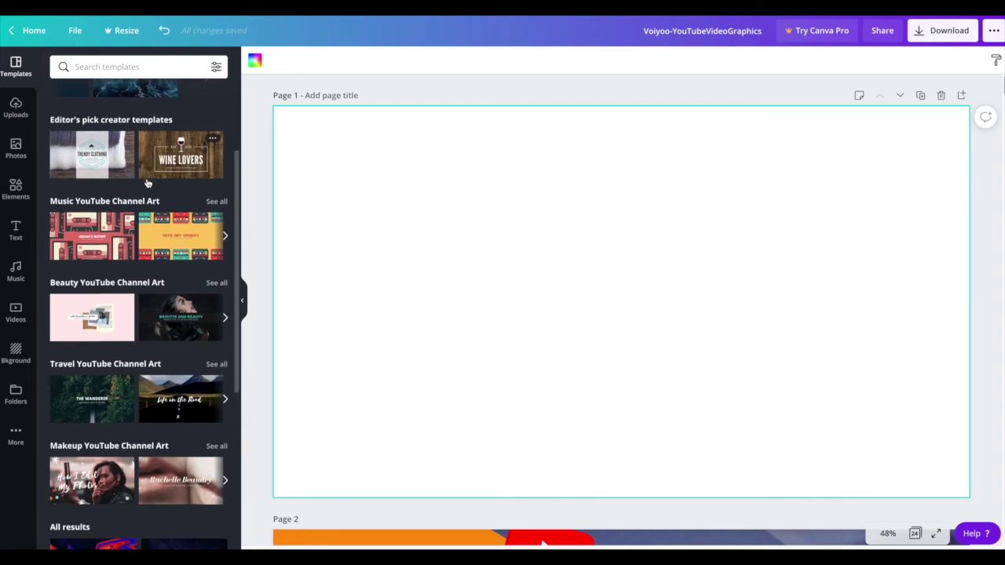
pyautogui.click(225, 235)
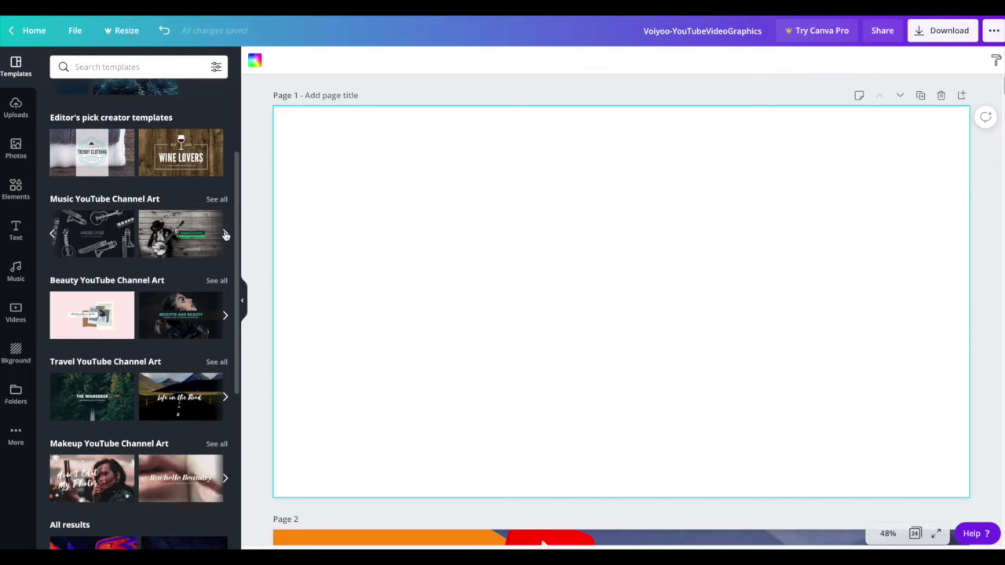
pyautogui.click(225, 235)
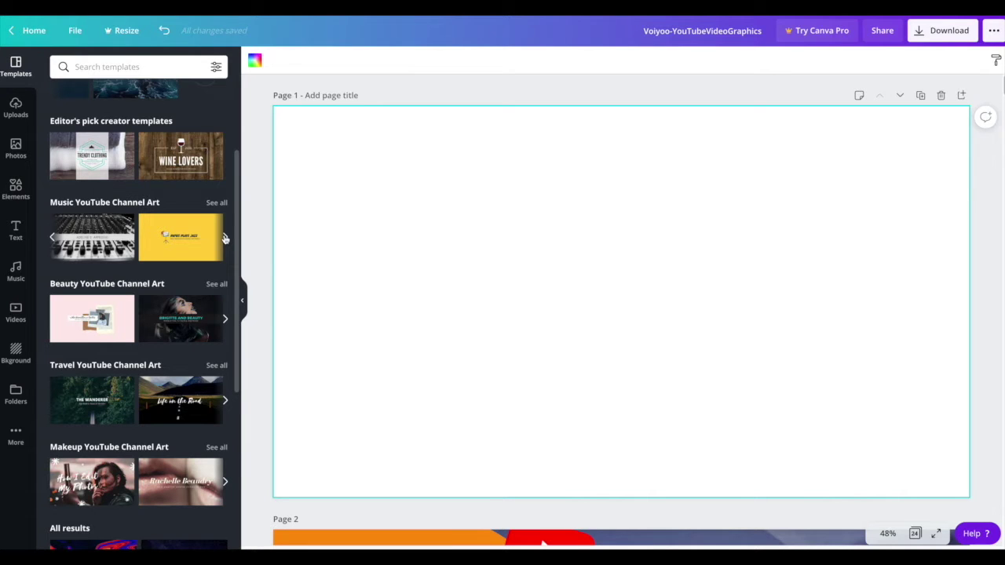
pyautogui.click(225, 237)
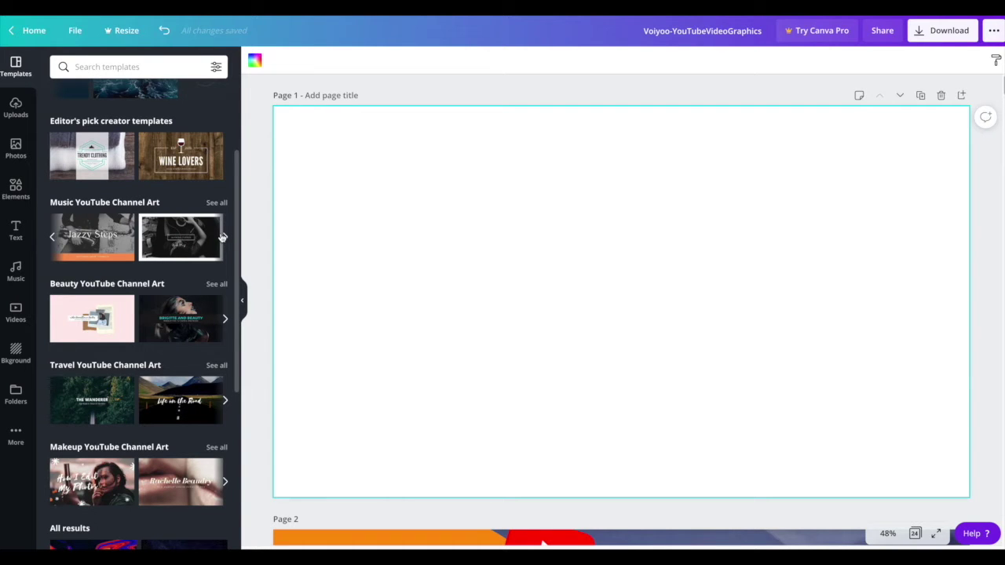
pyautogui.scroll(-4, 179, 216)
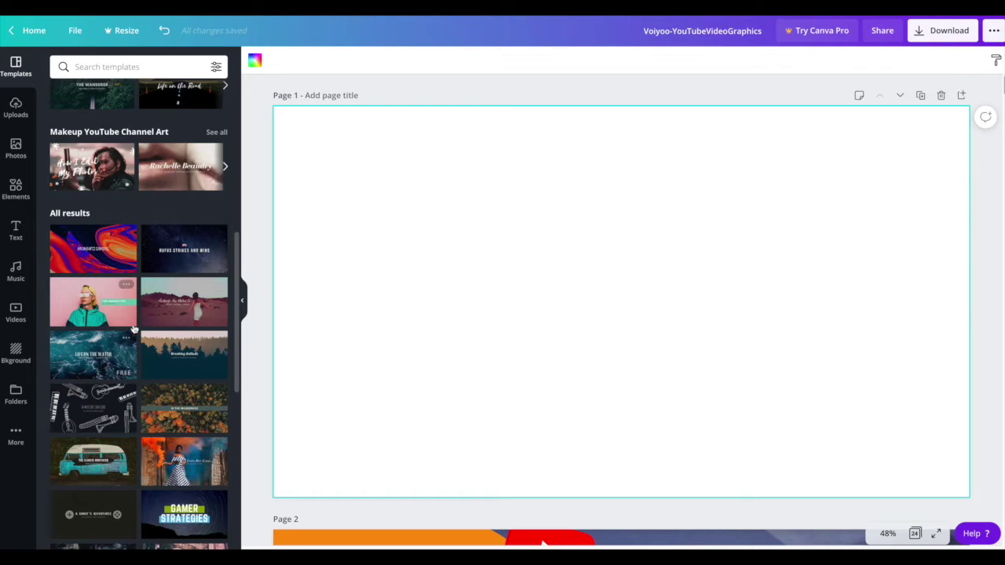
pyautogui.scroll(-3, 134, 329)
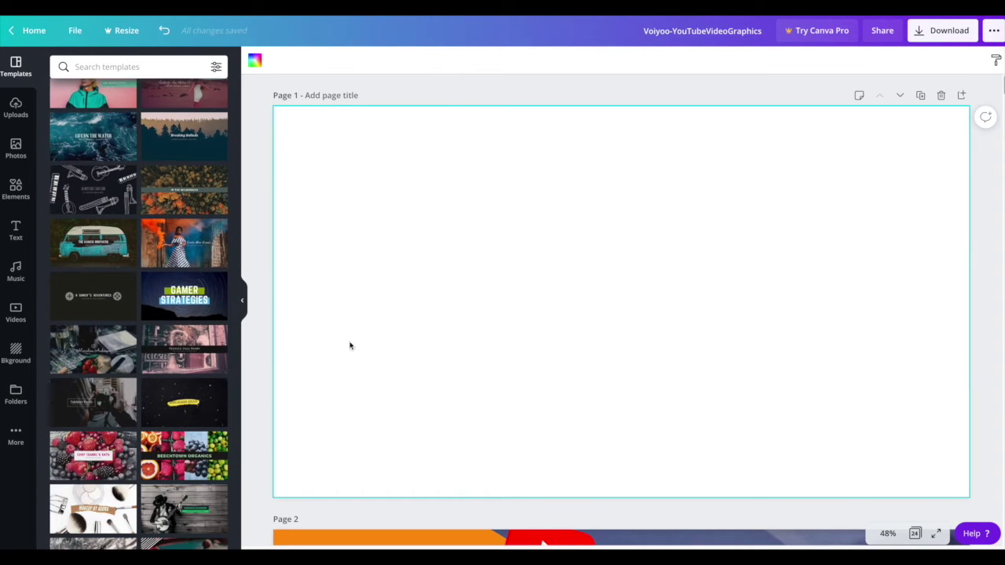
# Compare the "5 Ideas To Get Excited To Do More Video!" page with the templates throughout the All results list
pyautogui.scroll(-6, 456, 355)
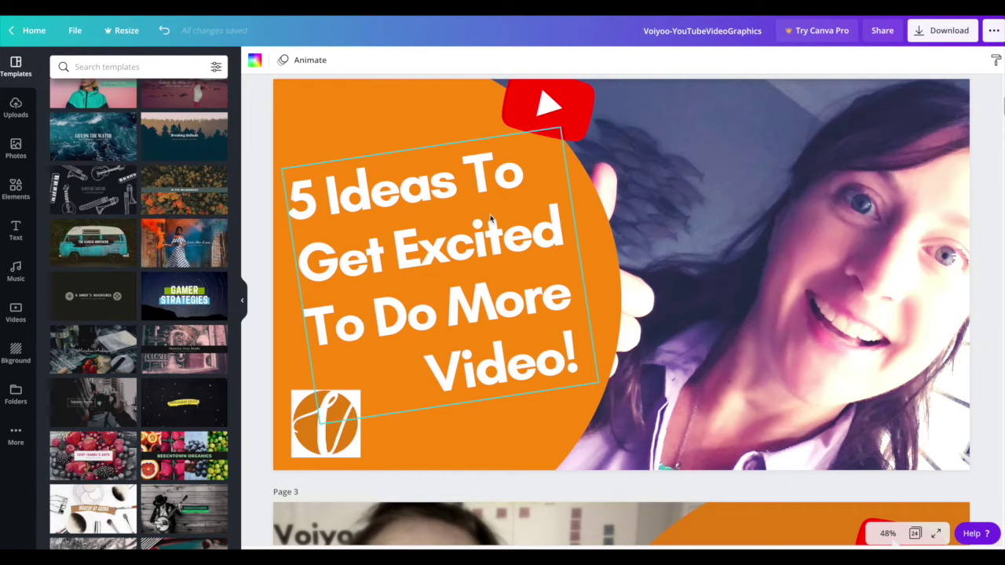
pyautogui.click(548, 89)
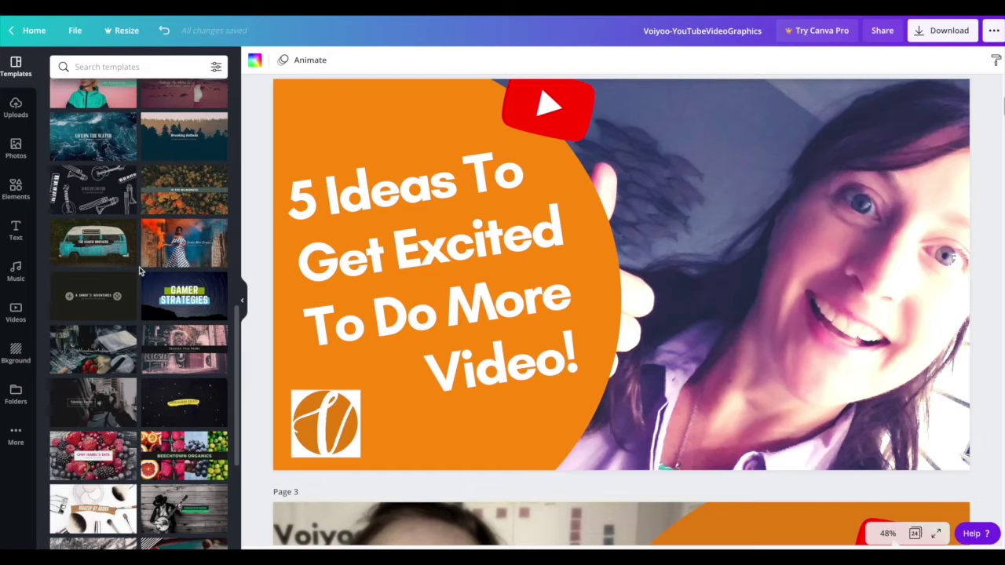
pyautogui.scroll(-3, 139, 271)
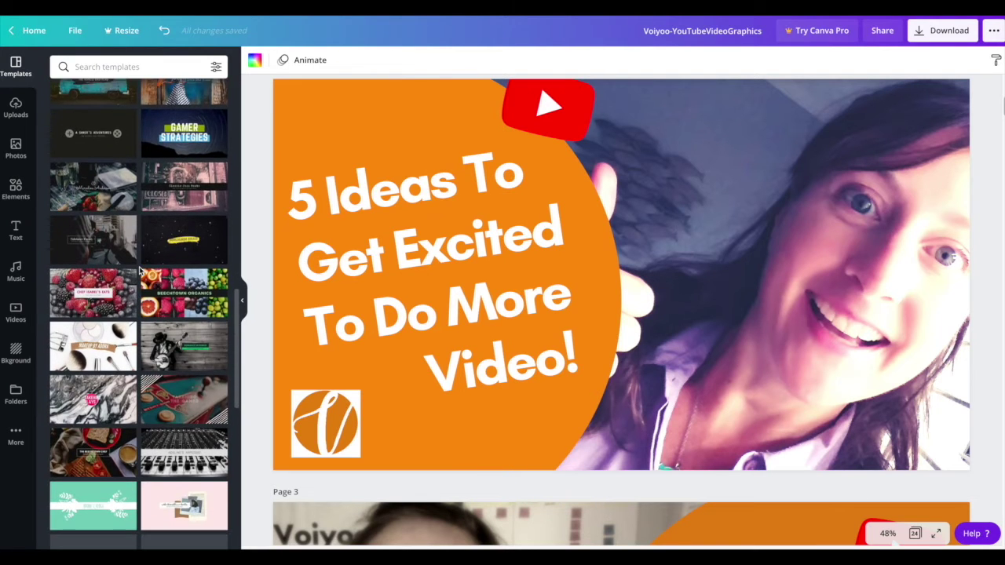
pyautogui.scroll(-4, 139, 270)
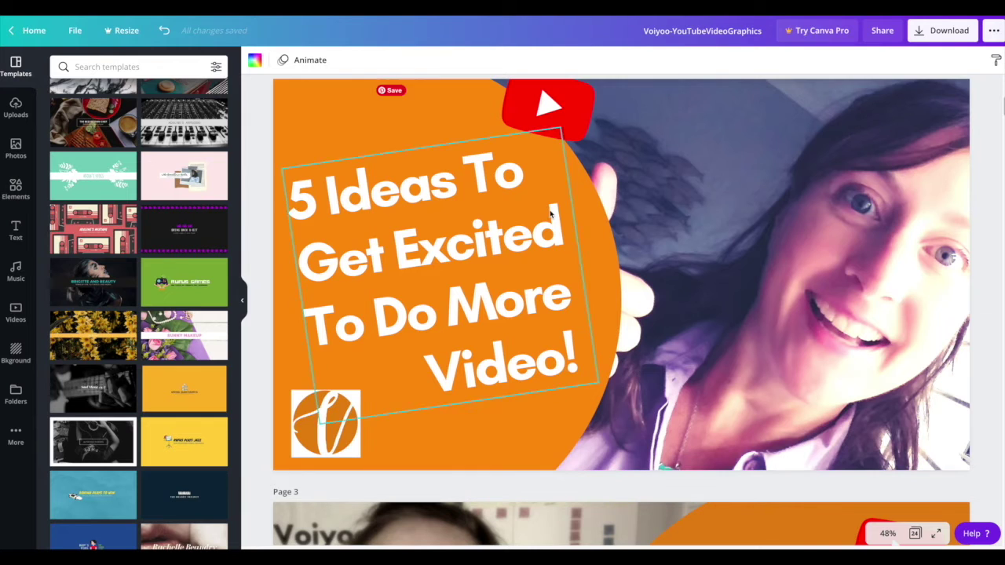
pyautogui.scroll(-4, 140, 235)
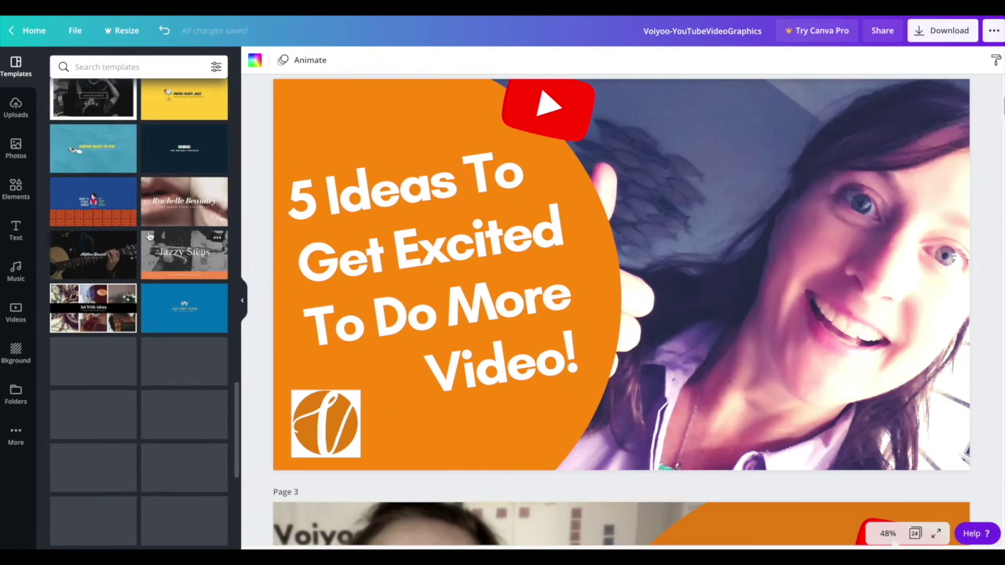
pyautogui.scroll(-3, 160, 228)
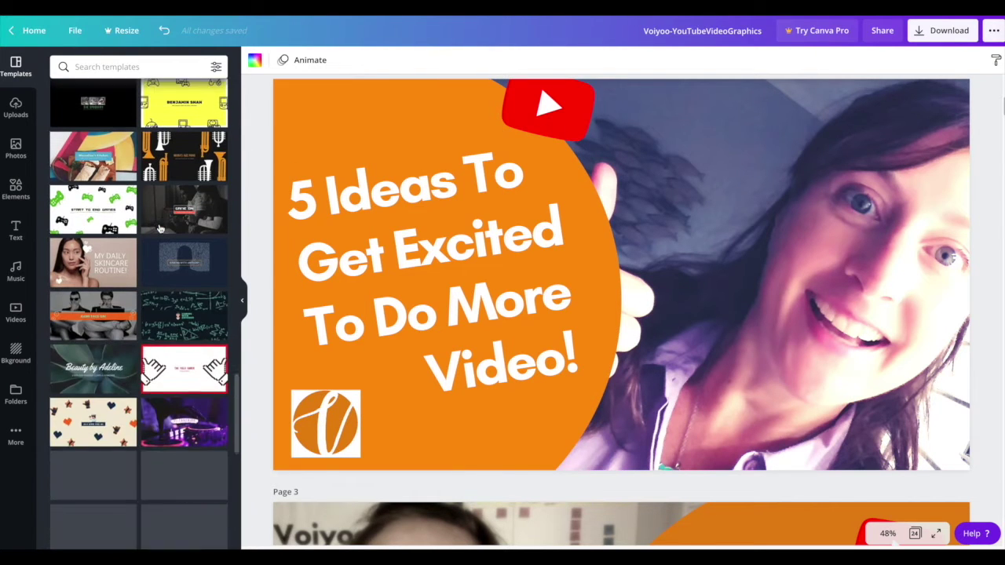
pyautogui.scroll(-2, 152, 186)
pyautogui.scroll(-10, 151, 186)
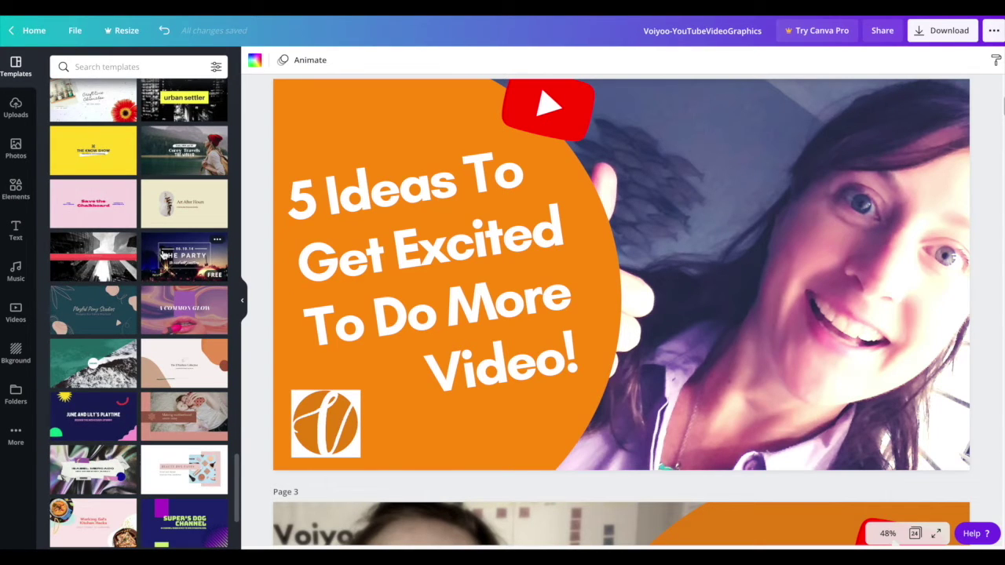
pyautogui.scroll(-5, 164, 250)
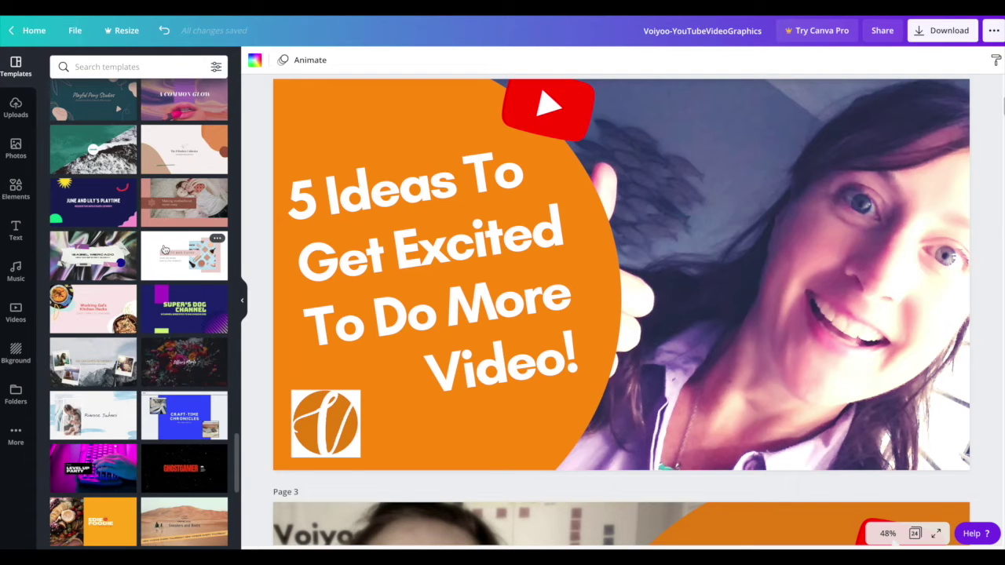
pyautogui.scroll(-3, 164, 250)
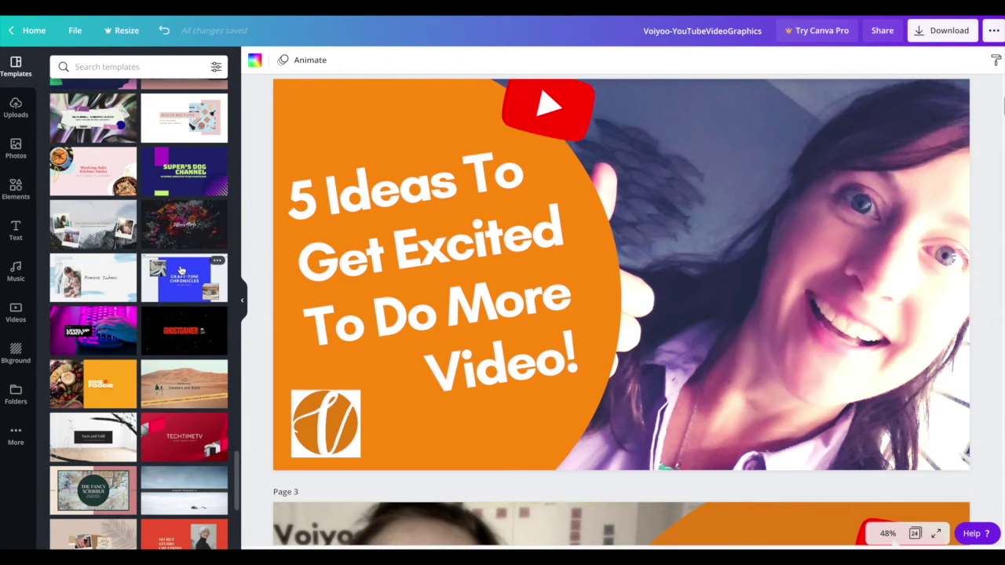
pyautogui.scroll(-3, 187, 210)
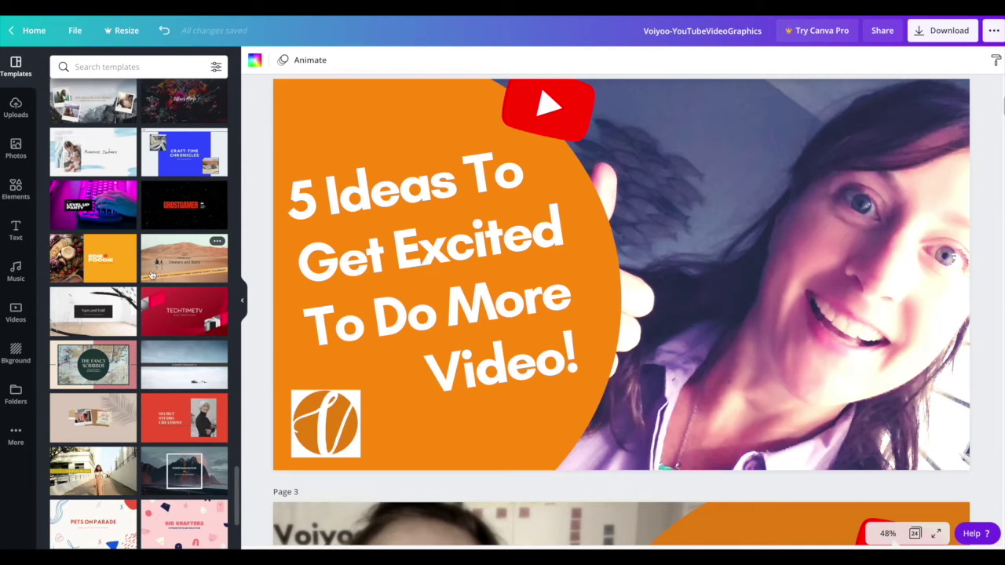
pyautogui.scroll(-3, 197, 250)
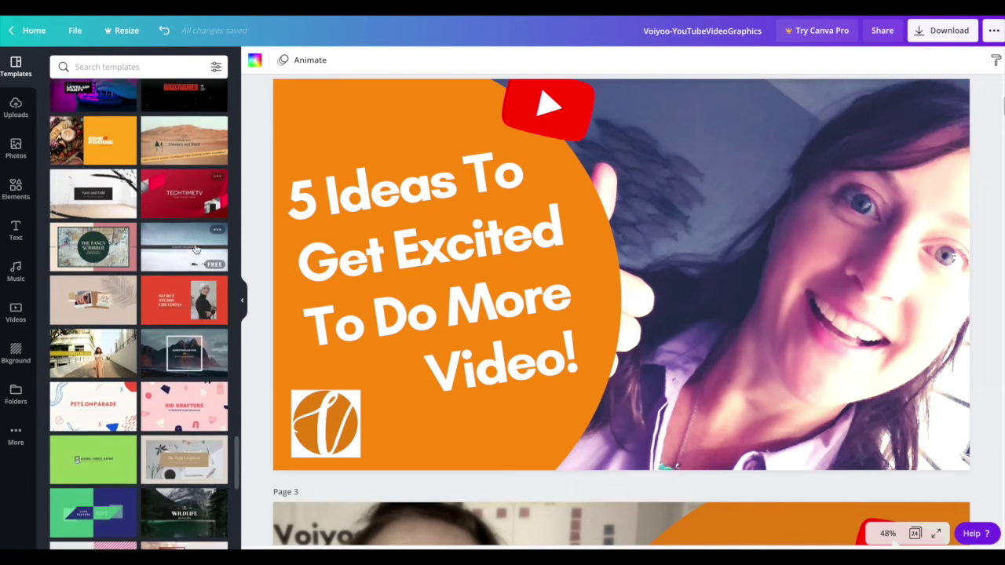
pyautogui.scroll(-4, 196, 249)
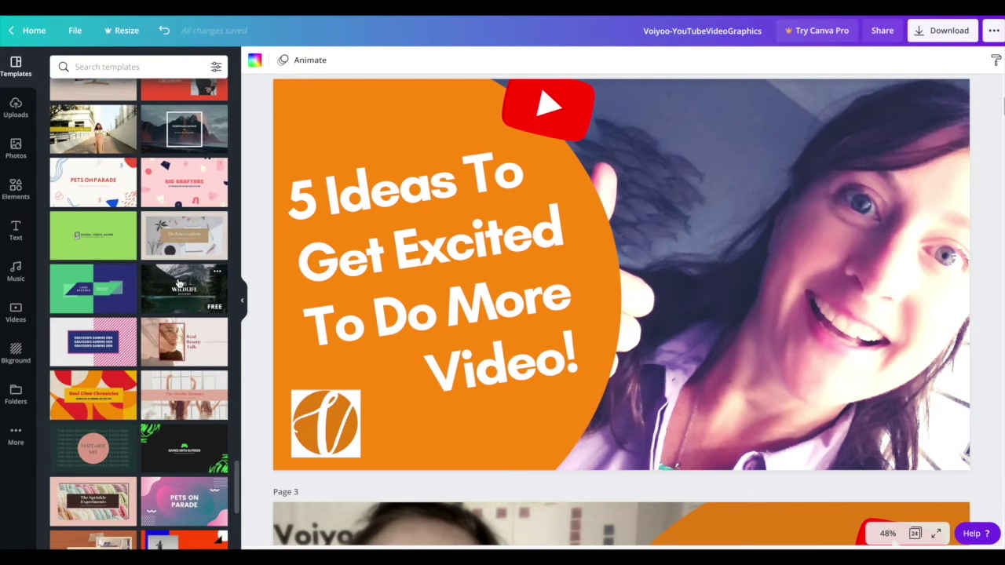
pyautogui.scroll(-3, 179, 284)
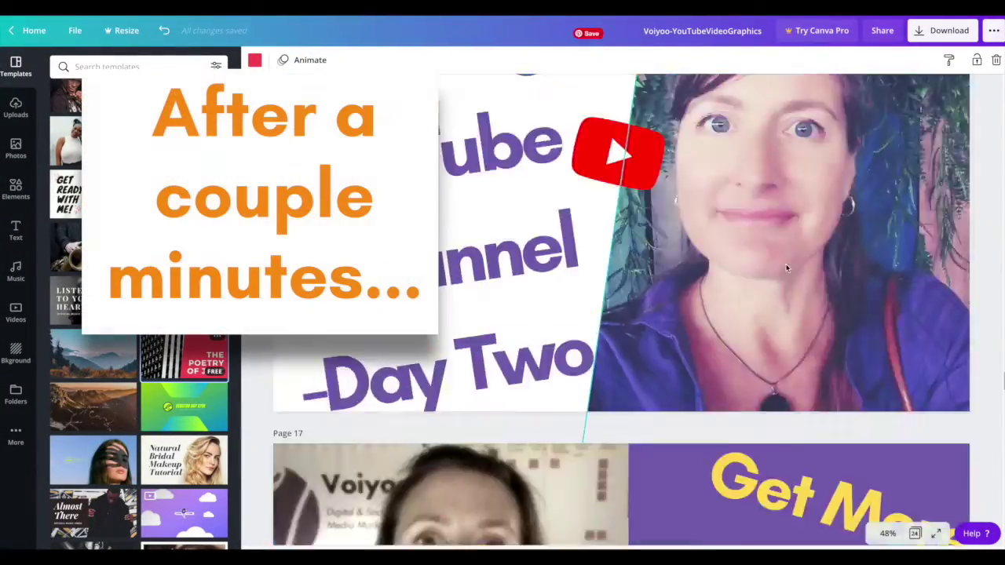
# Look through the remaining video graphics as far as the last page and browse further template results
pyautogui.scroll(-20, 786, 269)
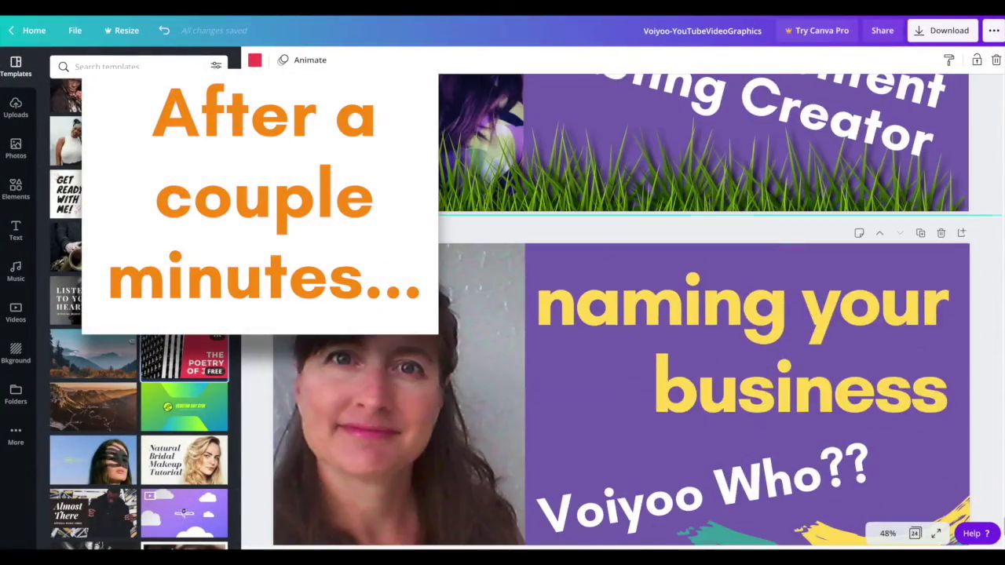
pyautogui.scroll(-2, 620, 314)
pyautogui.scroll(-10, 138, 347)
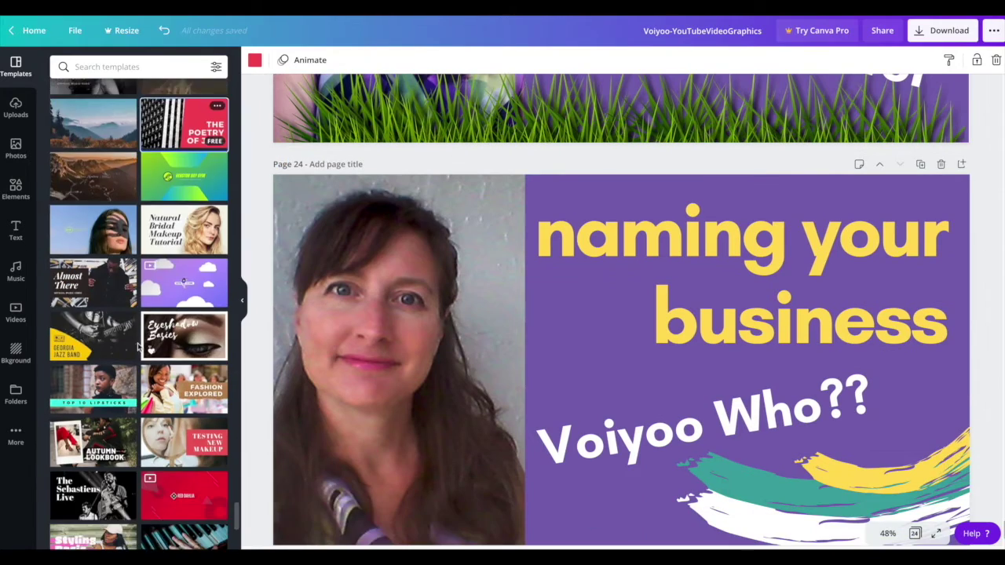
# Apply the torn-paper "Holly the British Shorthair" template to page 24 and compare it with the graphic on page 23
pyautogui.scroll(-15, 150, 350)
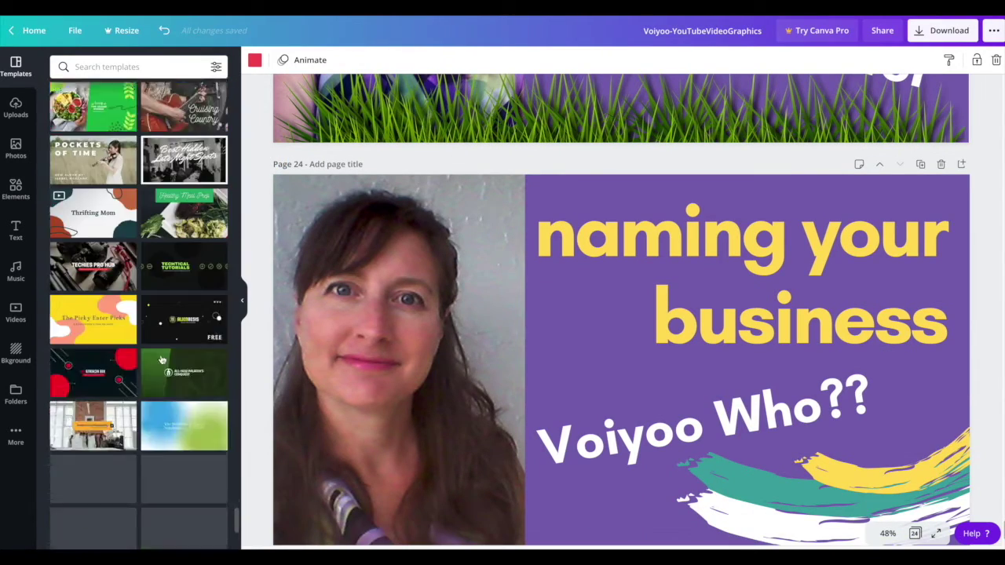
pyautogui.scroll(-10, 163, 359)
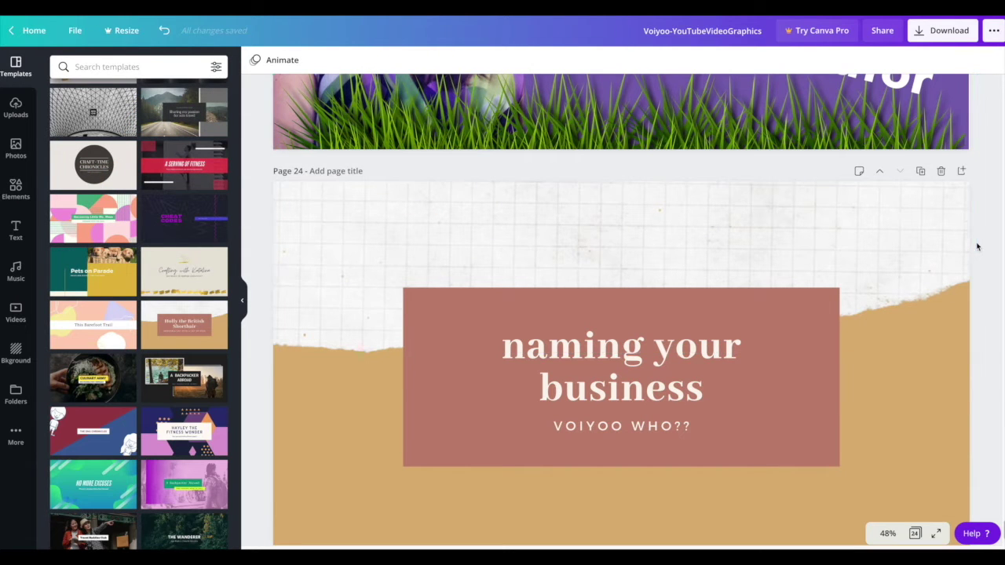
pyautogui.scroll(9, 978, 247)
pyautogui.scroll(-5, 982, 255)
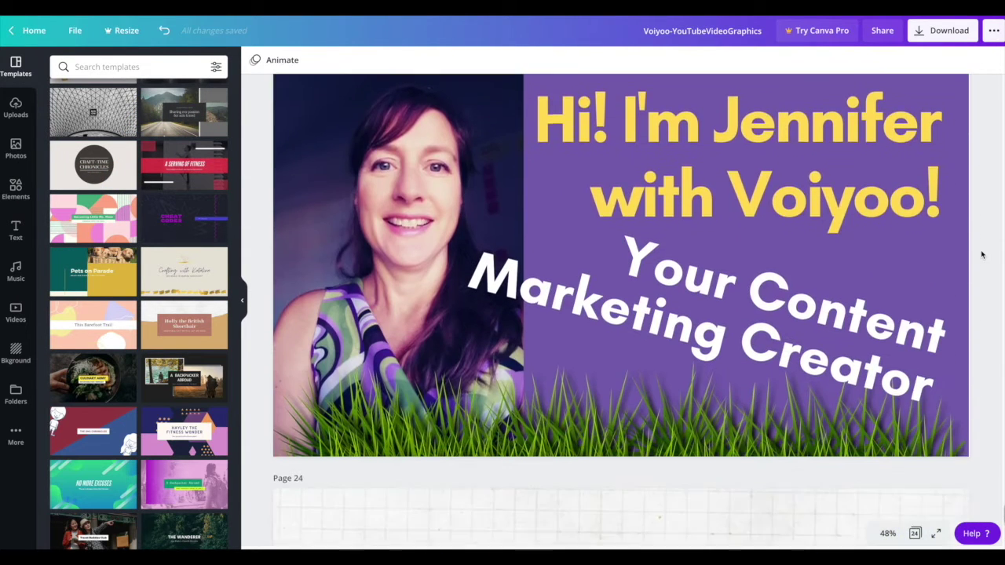
pyautogui.scroll(-5, 982, 254)
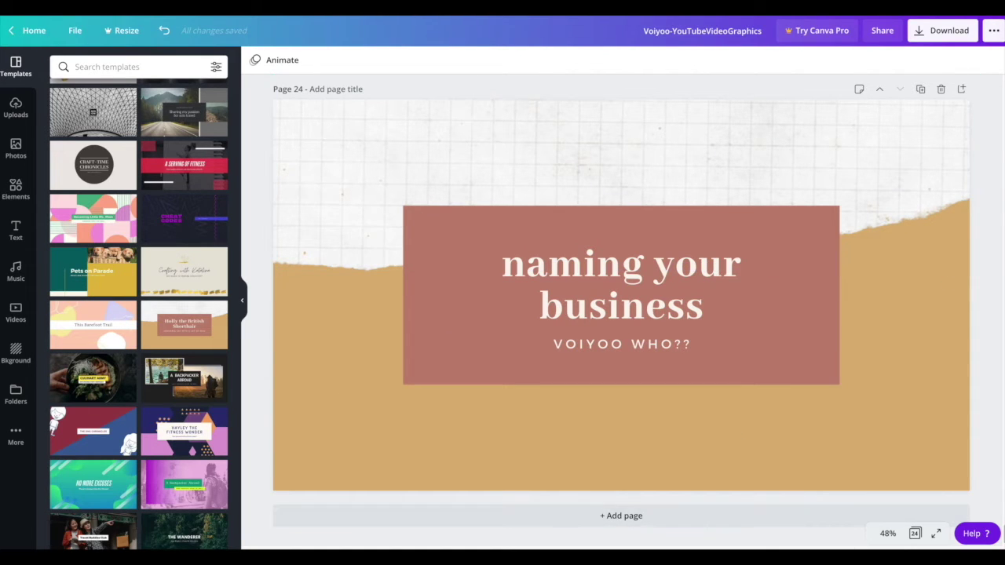
# View the design's pages at 25% and 10% zoom and return to page 24 at 25%
pyautogui.click(892, 536)
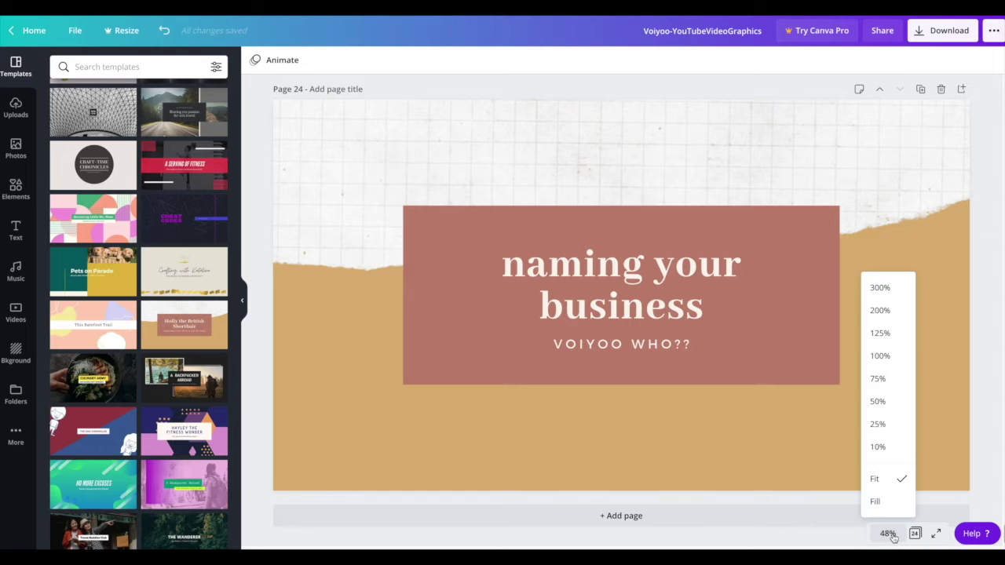
pyautogui.click(878, 424)
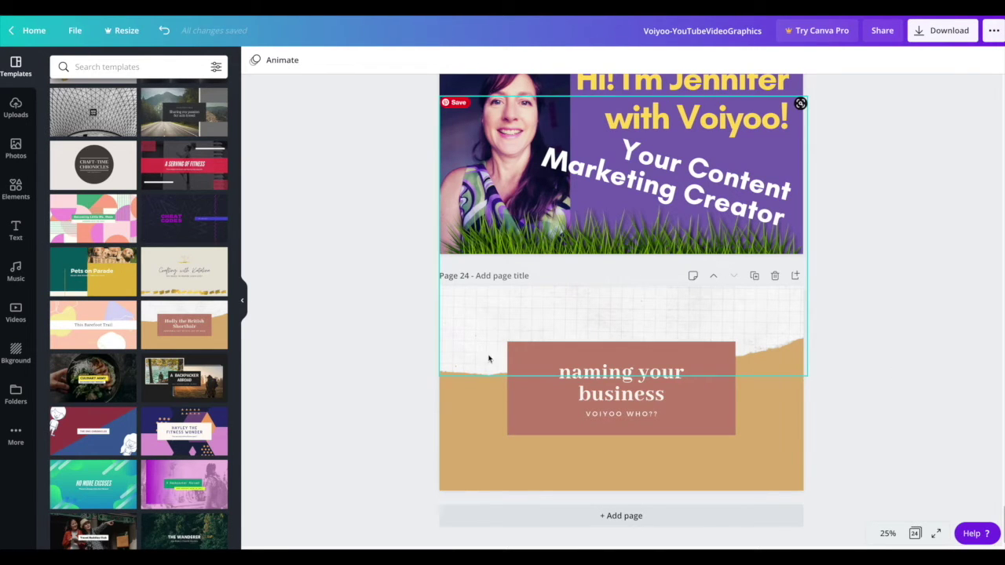
pyautogui.click(889, 534)
pyautogui.click(892, 447)
pyautogui.click(739, 323)
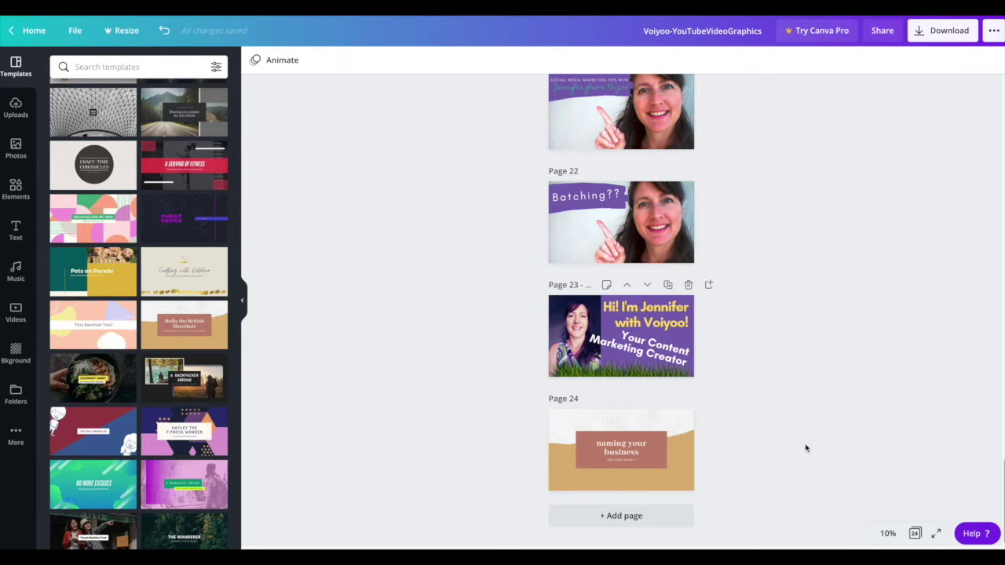
pyautogui.click(888, 534)
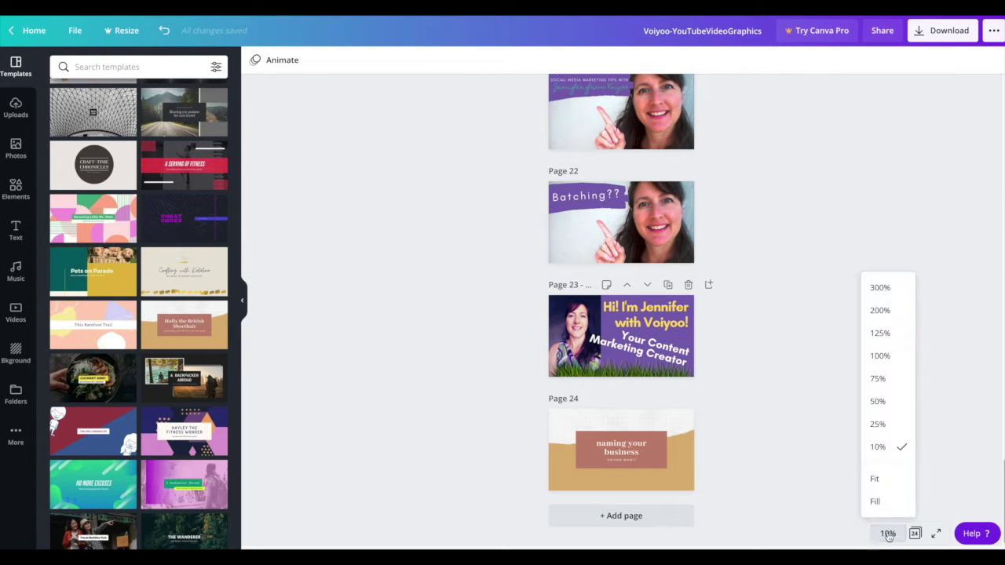
pyautogui.click(888, 427)
pyautogui.scroll(-4, 864, 412)
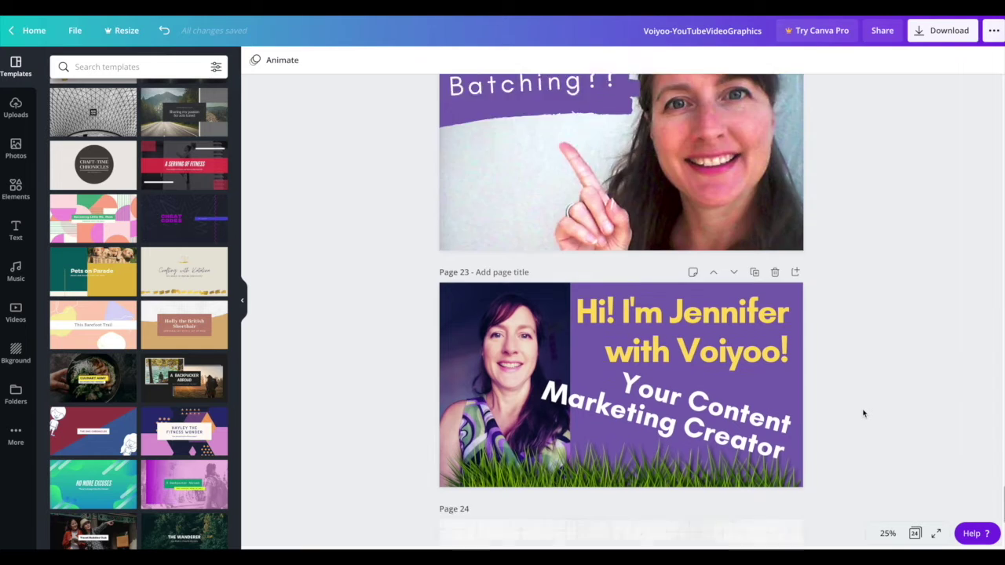
pyautogui.scroll(1, 863, 413)
pyautogui.scroll(-1, 863, 413)
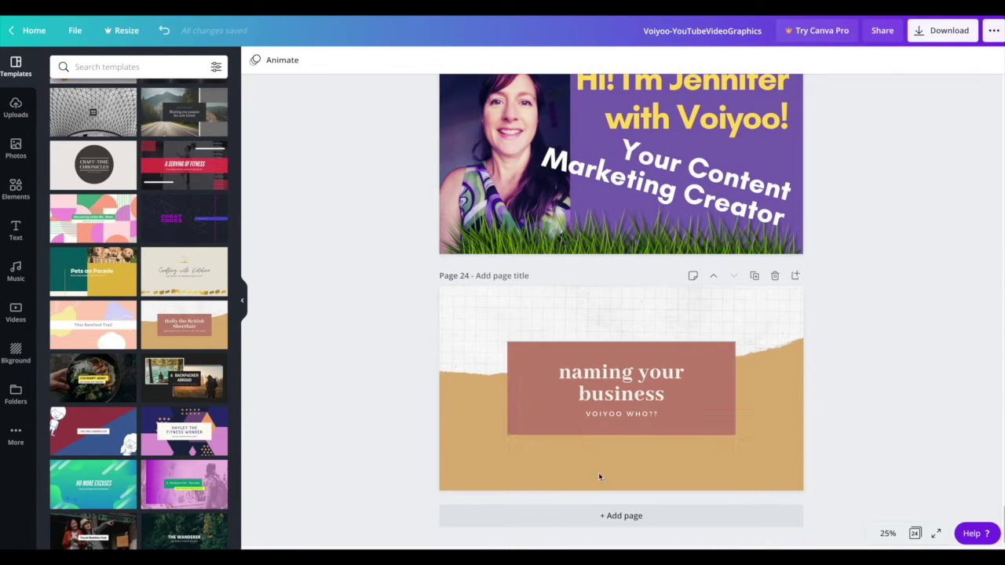
# Recolor the title box behind "naming your business" to the bright orange from the document colors
pyautogui.click(530, 404)
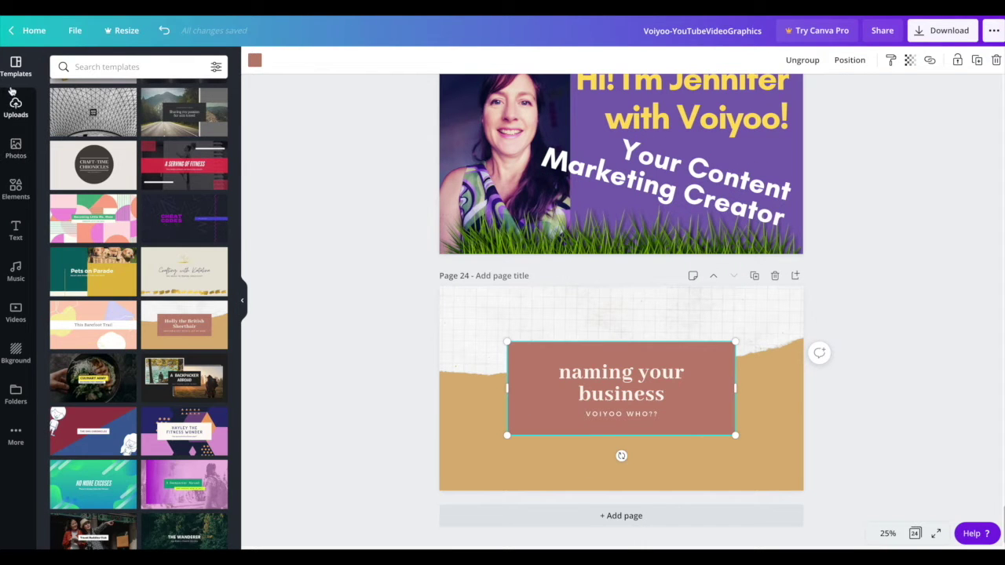
pyautogui.click(15, 188)
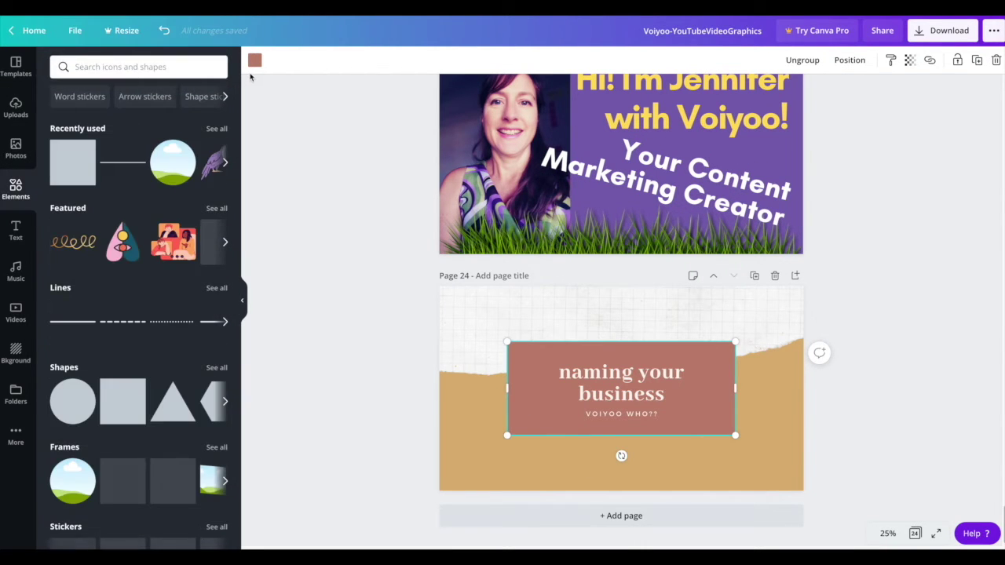
pyautogui.click(254, 60)
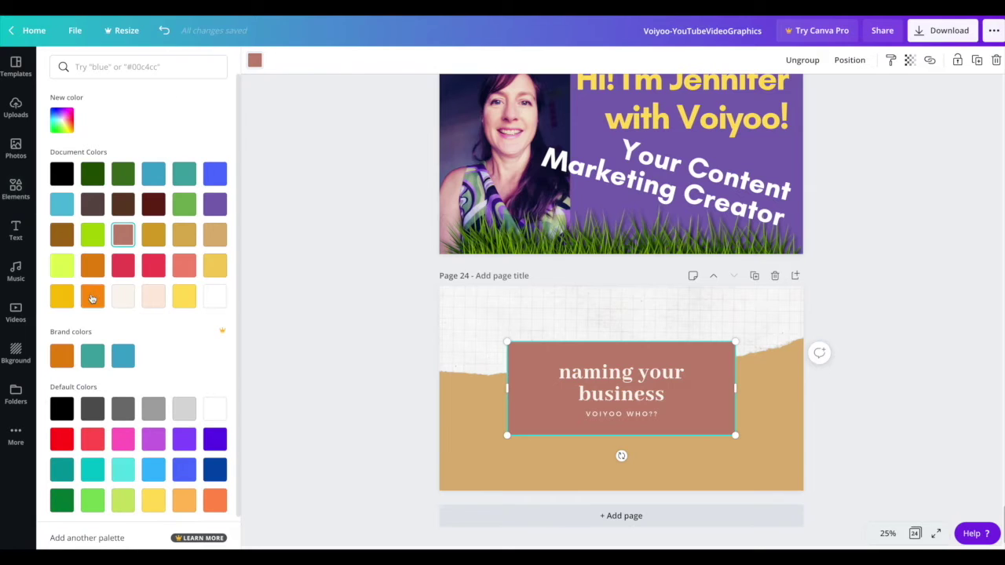
pyautogui.click(92, 297)
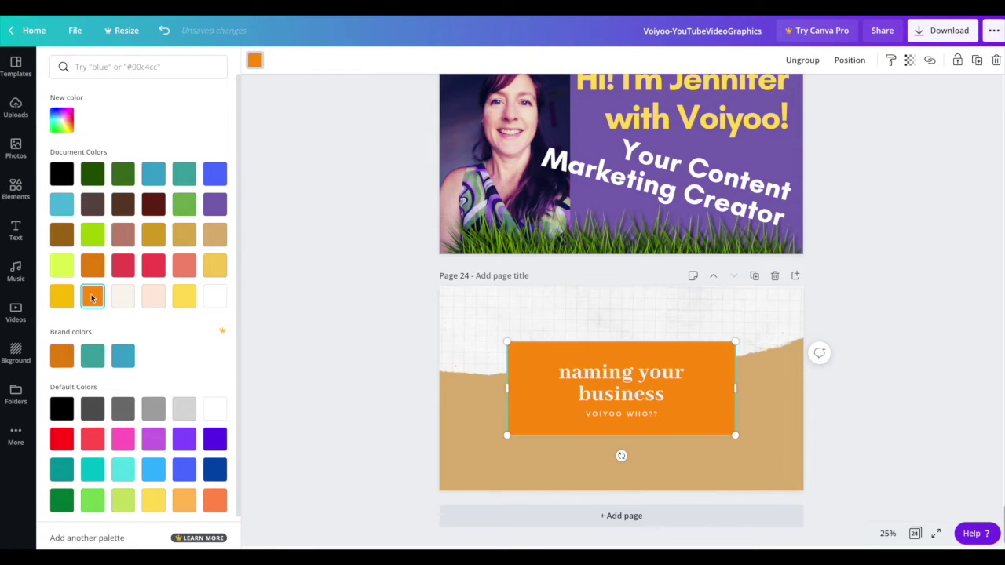
pyautogui.press('Escape')
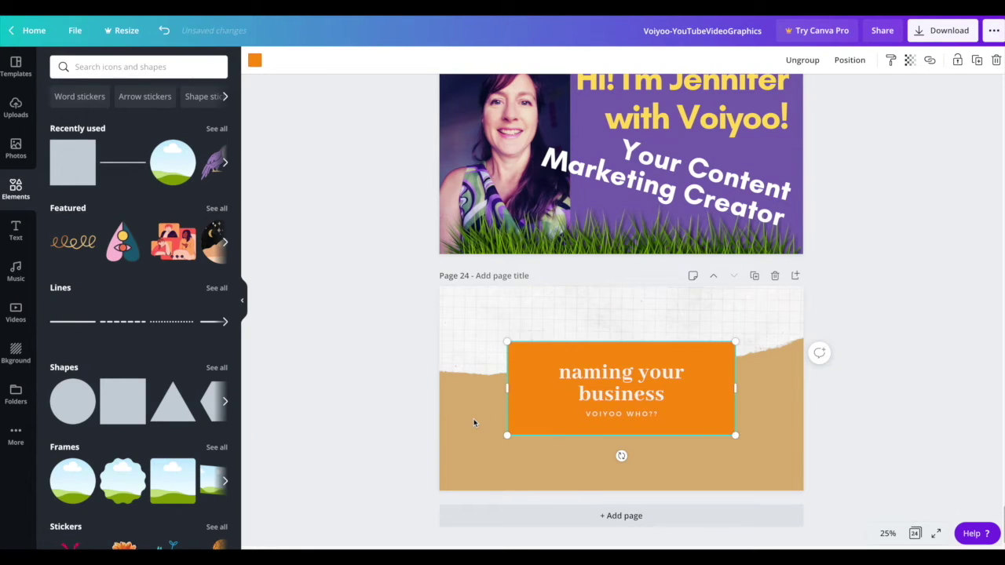
# Replace page 24's torn-paper background with the office photo and a dark orange rectangle spanning the full width along the bottom edge
pyautogui.click(473, 423)
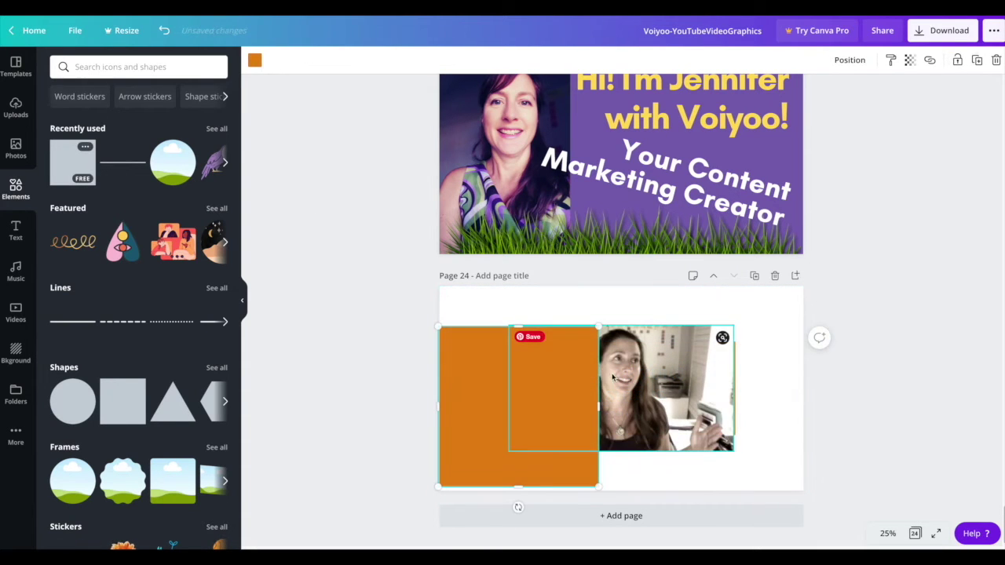
pyautogui.moveTo(598, 406); pyautogui.dragTo(804, 416)
pyautogui.moveTo(689, 416); pyautogui.dragTo(688, 421)
# Send the dark orange rectangle backward behind the photo and the title box
pyautogui.click(836, 61)
pyautogui.click(818, 94)
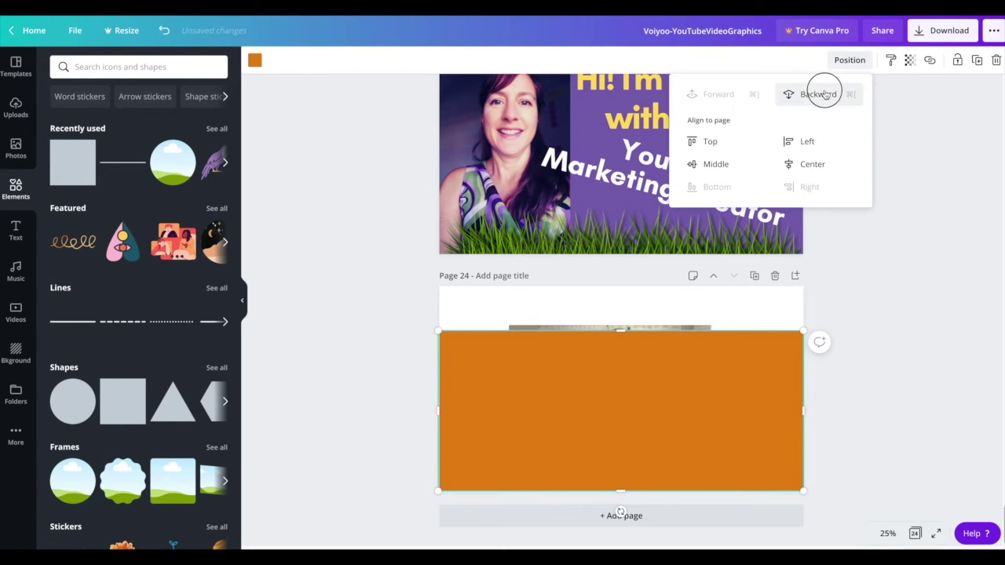
pyautogui.click(892, 386)
# Enlarge the office photo across the full page width and shift it slightly up above the lower orange strip
pyautogui.moveTo(575, 418); pyautogui.dragTo(499, 376)
pyautogui.moveTo(646, 410); pyautogui.dragTo(813, 486)
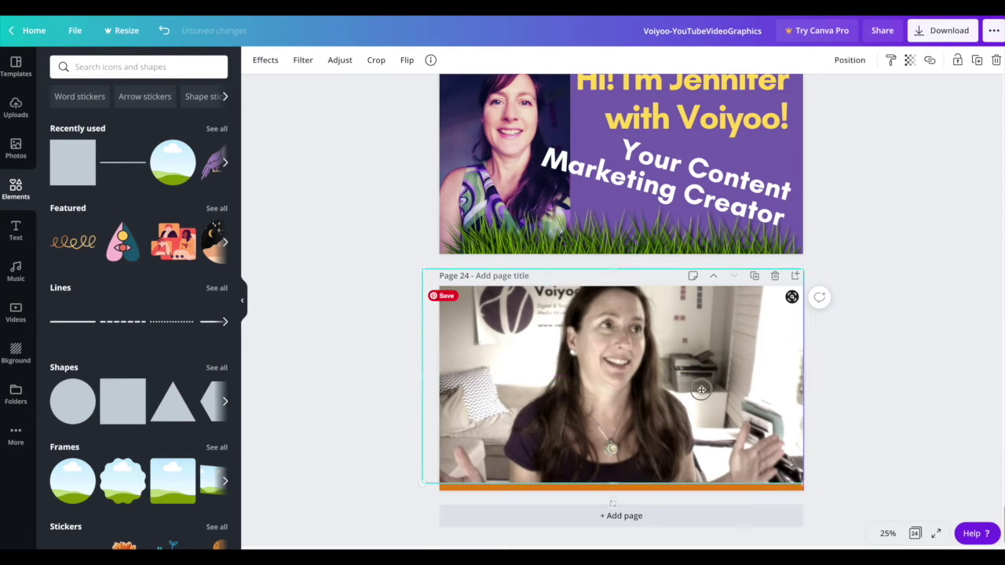
pyautogui.moveTo(701, 389); pyautogui.dragTo(701, 381)
# Send the office photo to the back, behind the title box and the dark orange rectangle
pyautogui.click(860, 63)
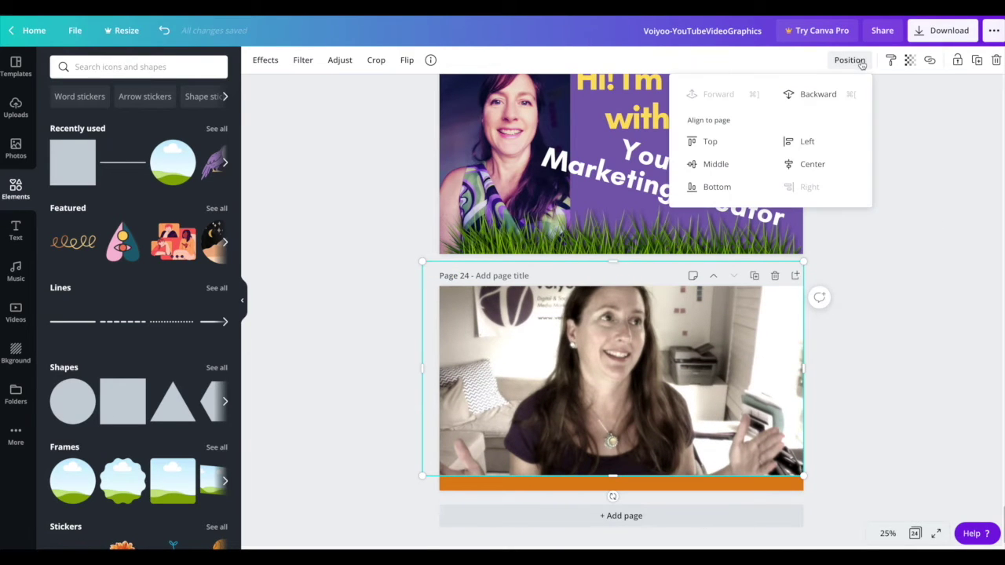
pyautogui.click(821, 94)
pyautogui.click(825, 97)
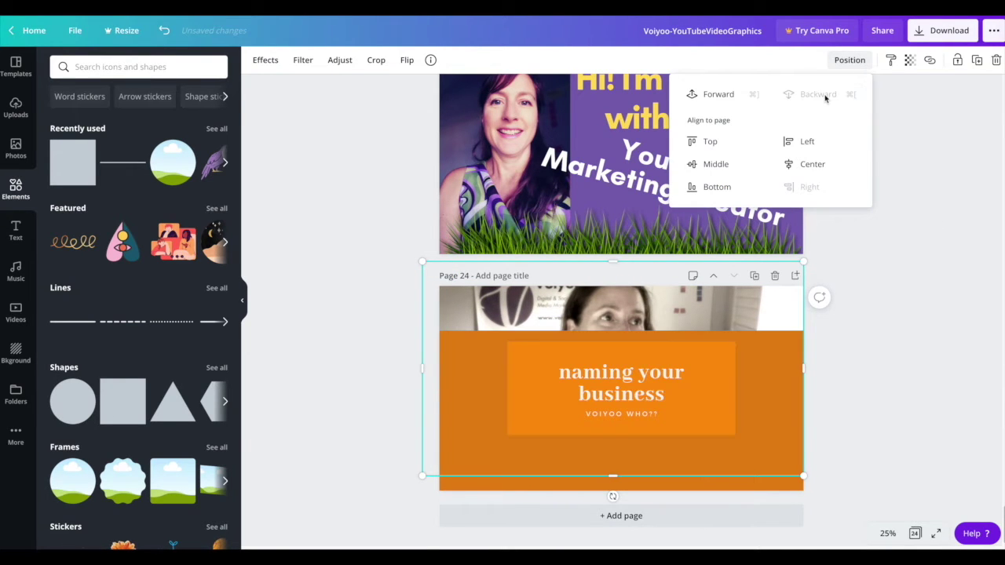
pyautogui.click(888, 312)
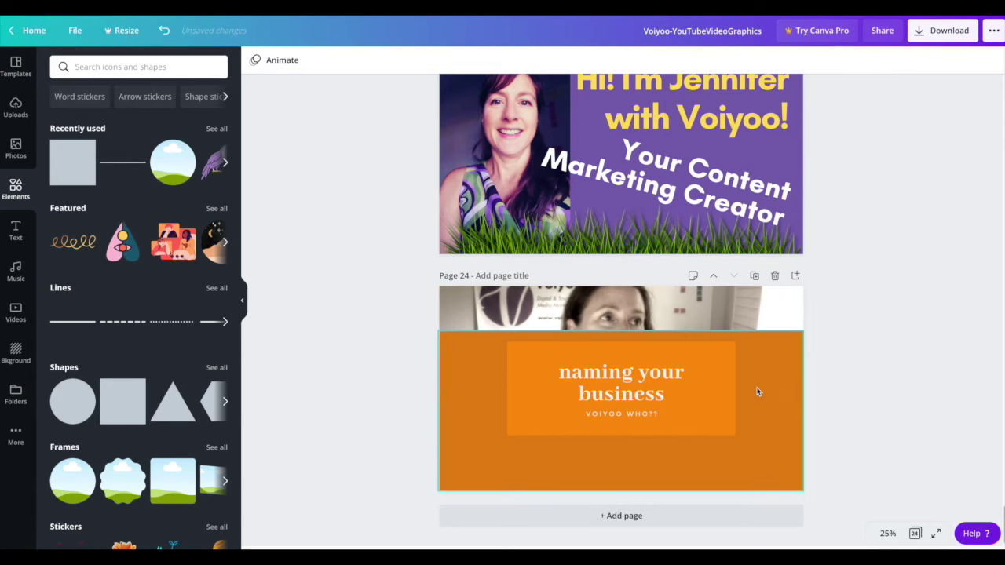
# Lower the top edge of the dark orange rectangle so it covers about the bottom 40% of the page
pyautogui.click(758, 391)
pyautogui.moveTo(624, 333); pyautogui.dragTo(716, 419)
pyautogui.click(844, 354)
# Move the "naming your business" title box with its text down to overlap the dark orange band
pyautogui.click(653, 355)
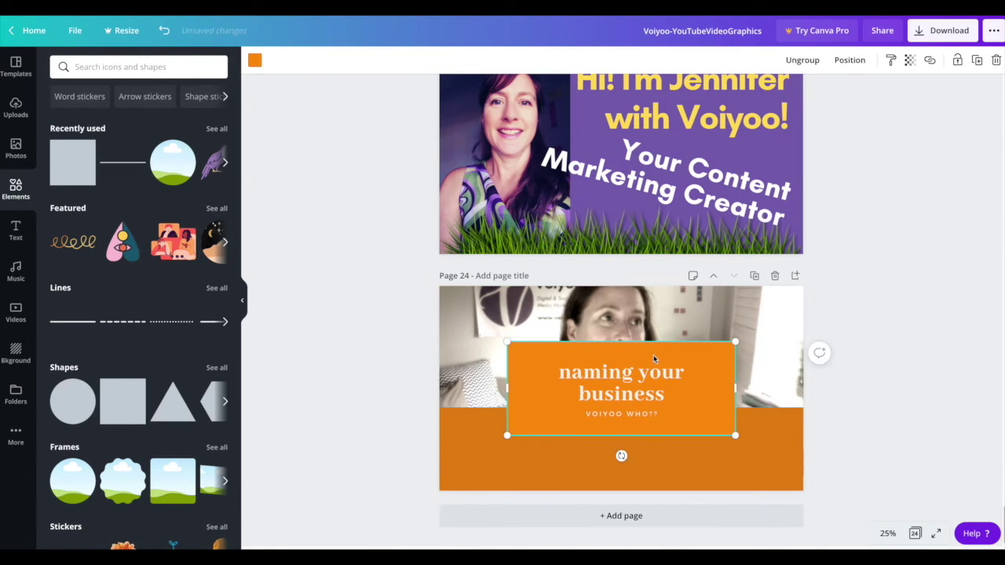
pyautogui.click(645, 399)
pyautogui.click(652, 417)
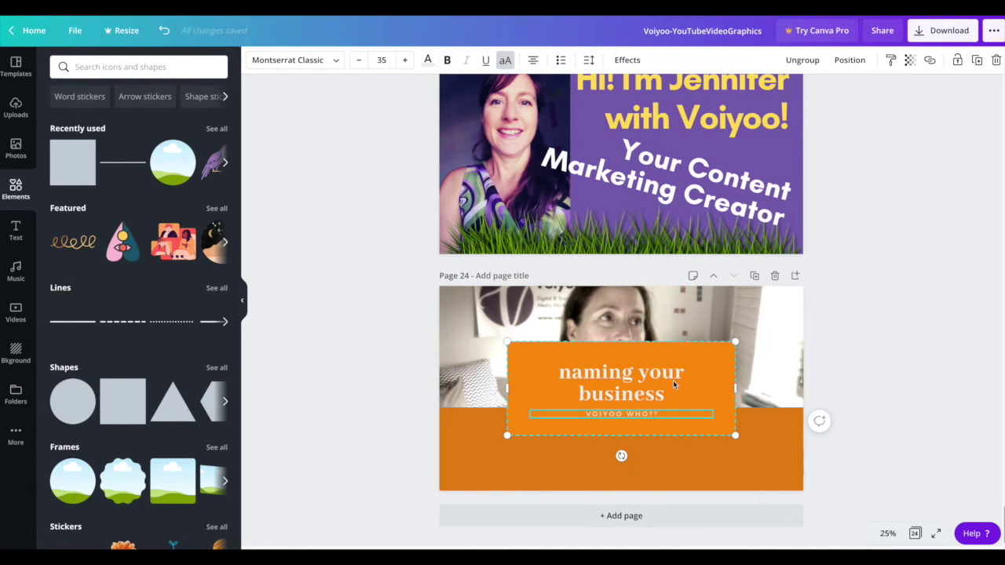
pyautogui.moveTo(900, 426); pyautogui.dragTo(741, 377)
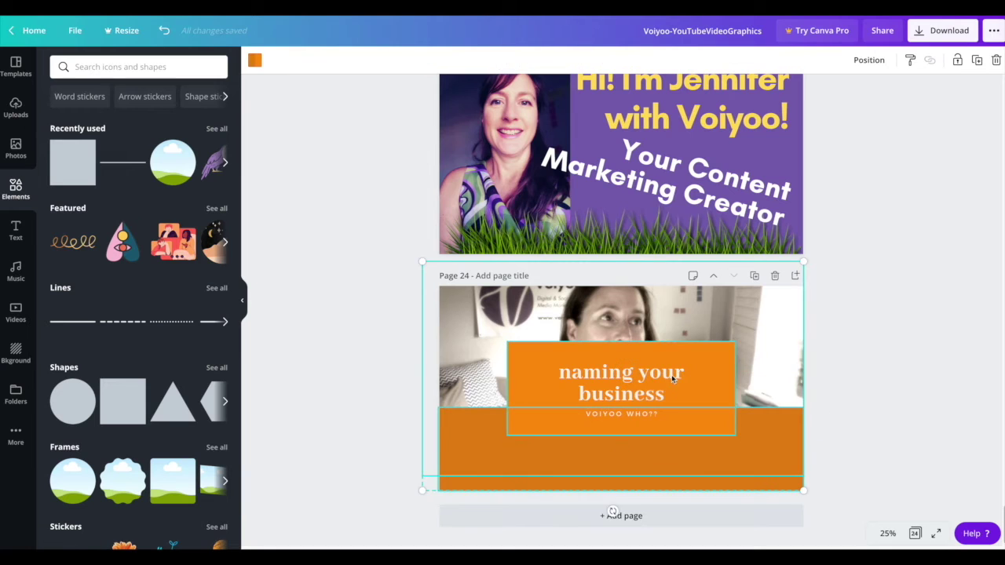
pyautogui.click(702, 403)
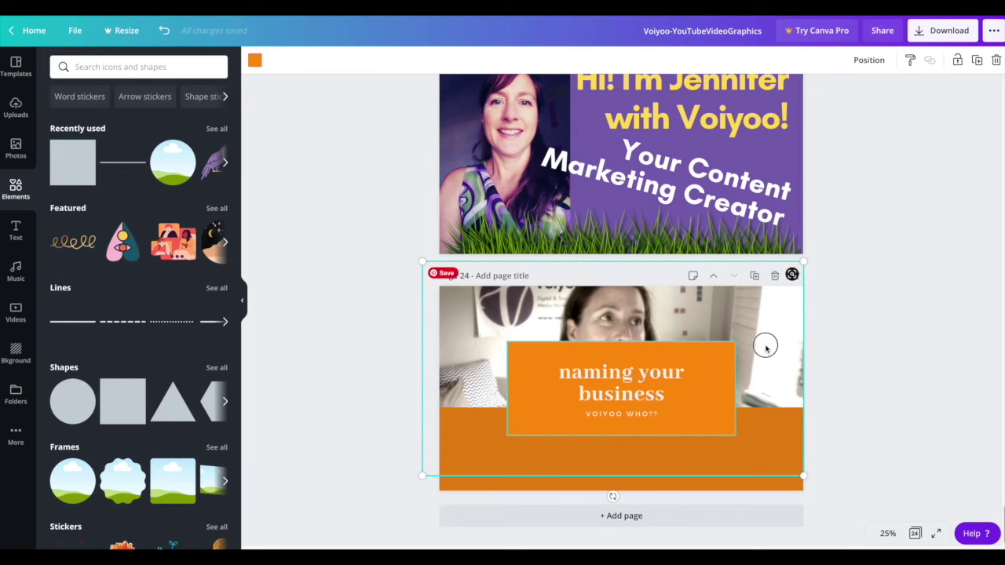
pyautogui.moveTo(682, 360); pyautogui.dragTo(707, 407)
# Shrink the office photo slightly and align it to the page's top edge and horizontal center
pyautogui.click(679, 334)
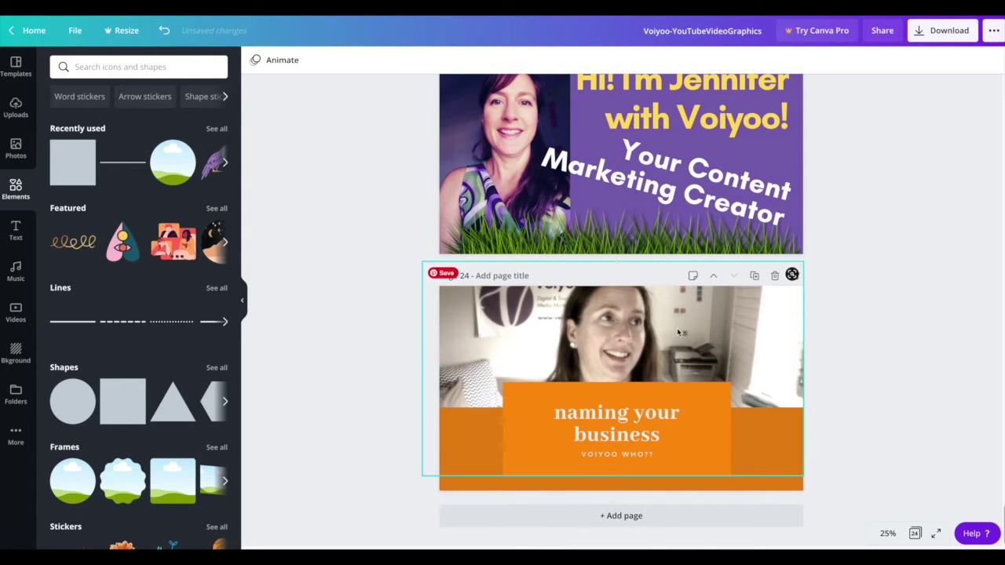
pyautogui.moveTo(802, 262); pyautogui.dragTo(762, 313)
pyautogui.moveTo(645, 320); pyautogui.dragTo(672, 317)
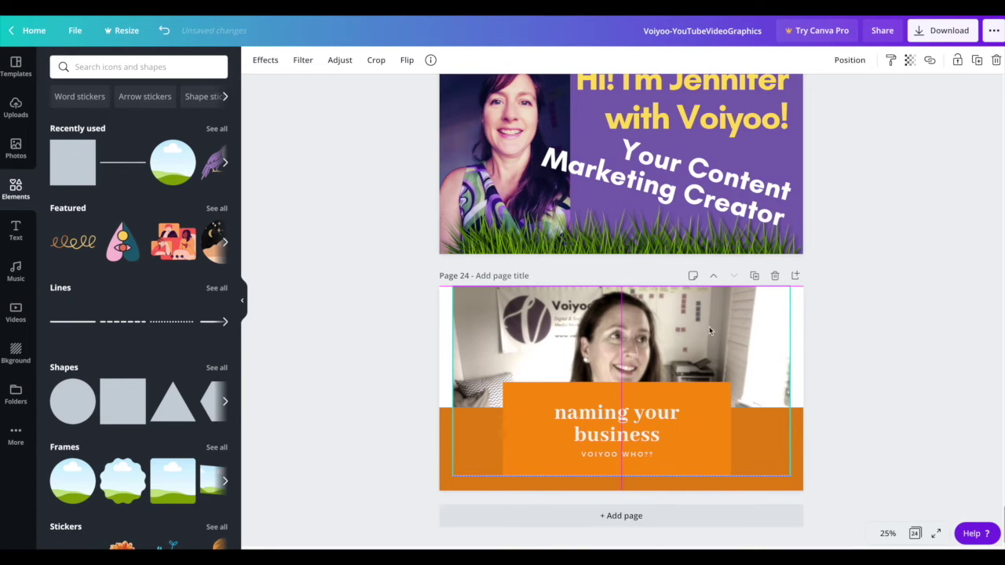
pyautogui.click(839, 305)
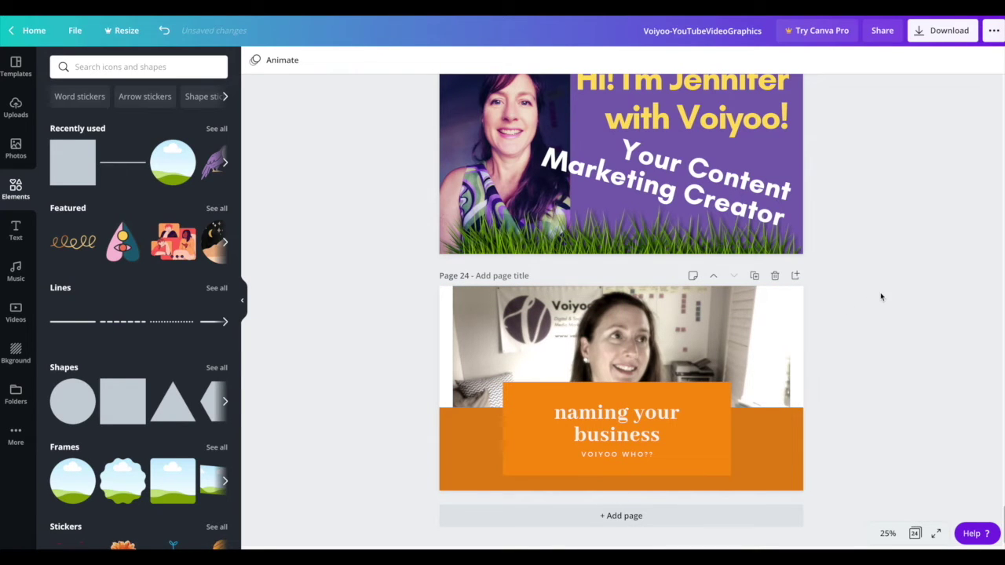
# Delete the office photo from page 24 and look through the uploaded images for a replacement
pyautogui.click(704, 333)
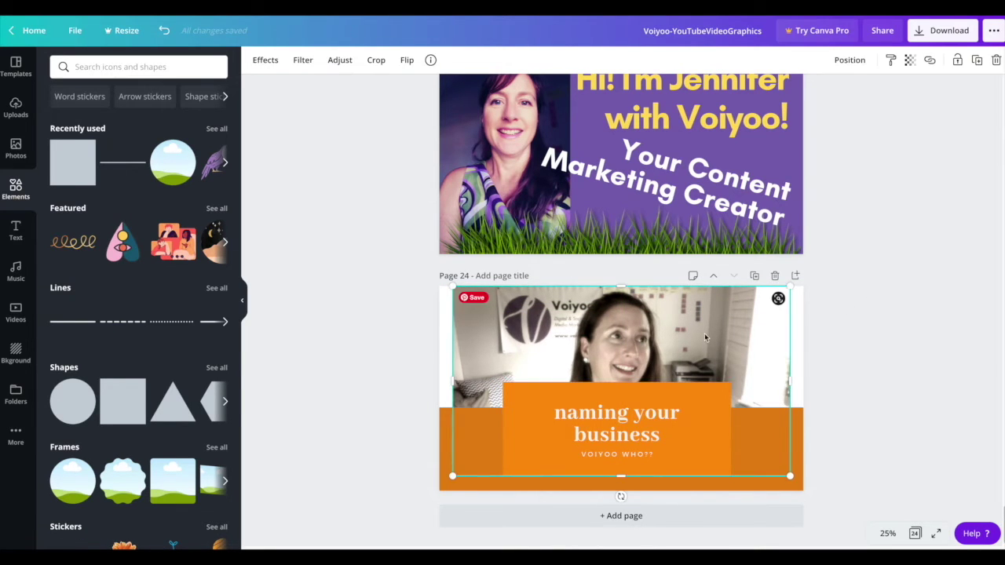
pyautogui.press('Delete')
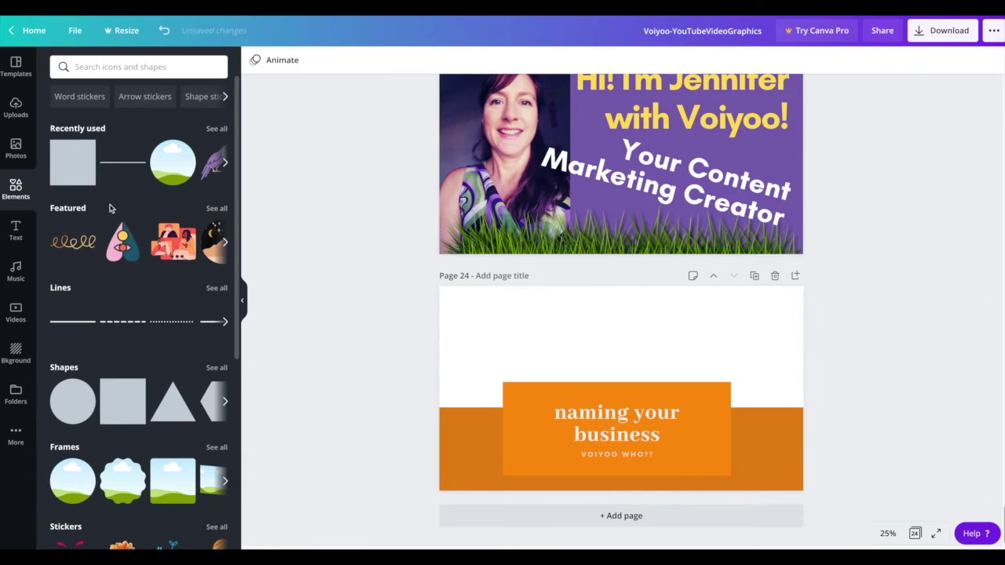
pyautogui.click(15, 107)
pyautogui.scroll(-3, 174, 198)
pyautogui.scroll(-5, 175, 198)
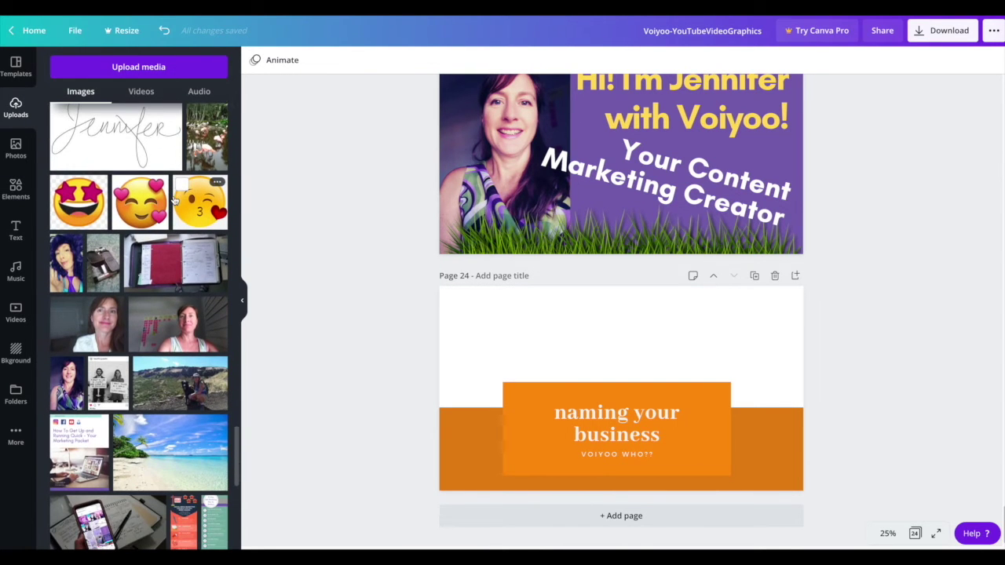
pyautogui.scroll(-6, 174, 199)
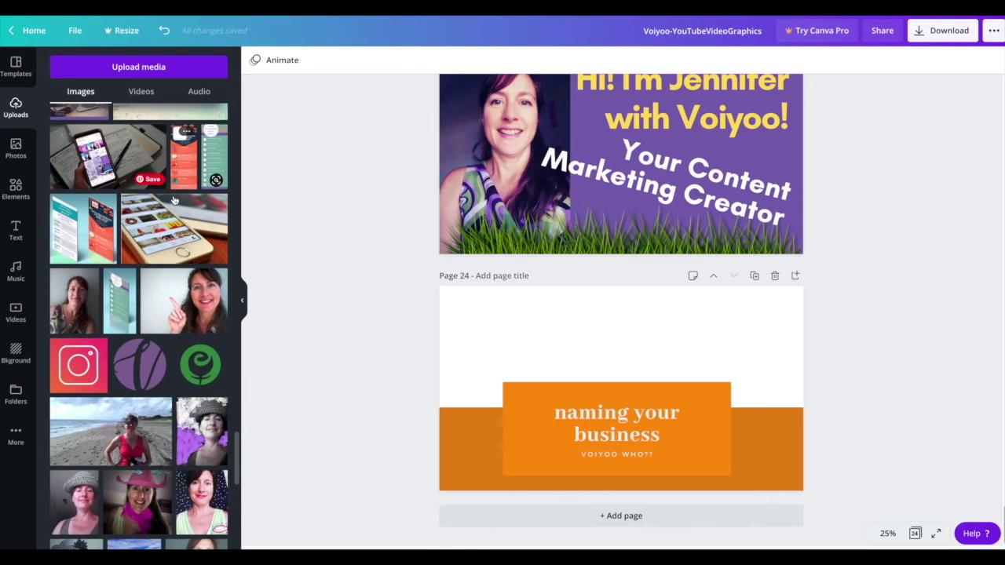
pyautogui.scroll(-6, 174, 199)
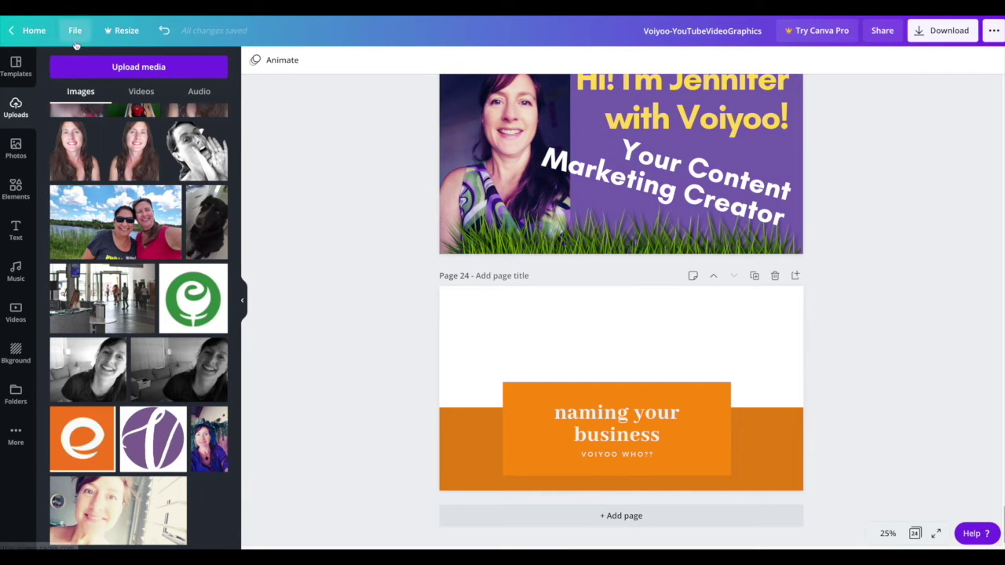
# Start a media upload from the device and preview the December 18 screenshots and the ones listed above them for a suitable portrait
pyautogui.click(146, 66)
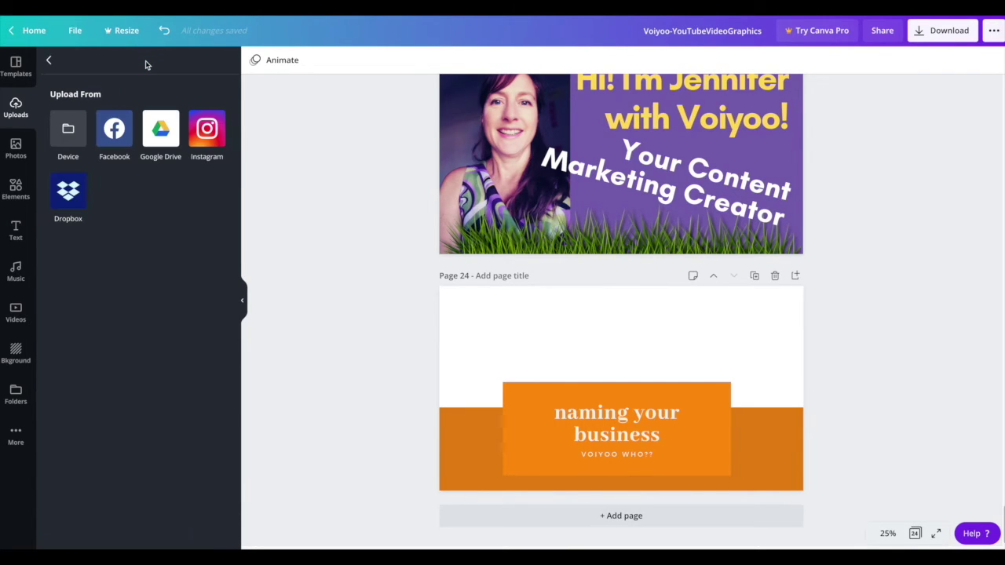
pyautogui.click(68, 131)
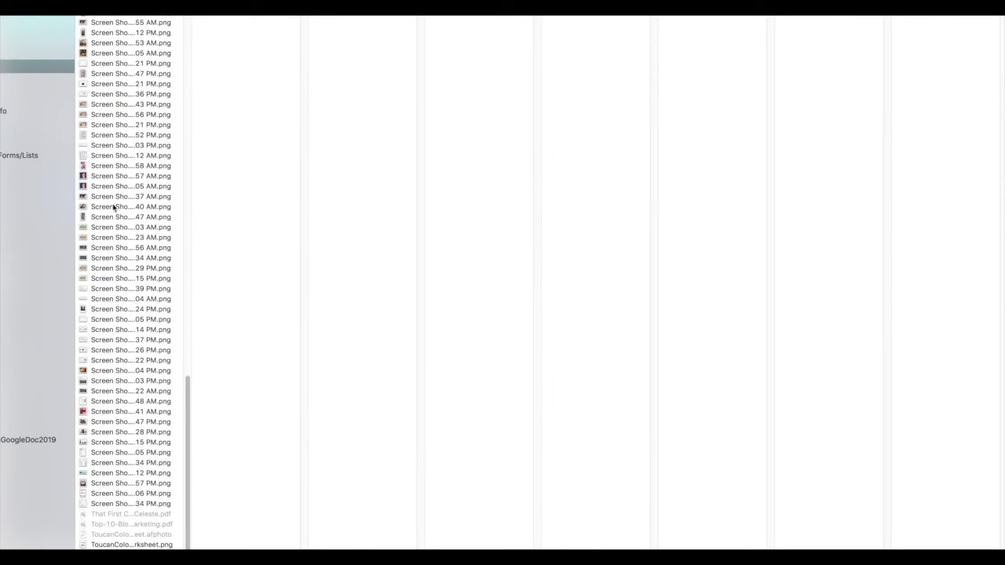
pyautogui.click(101, 207)
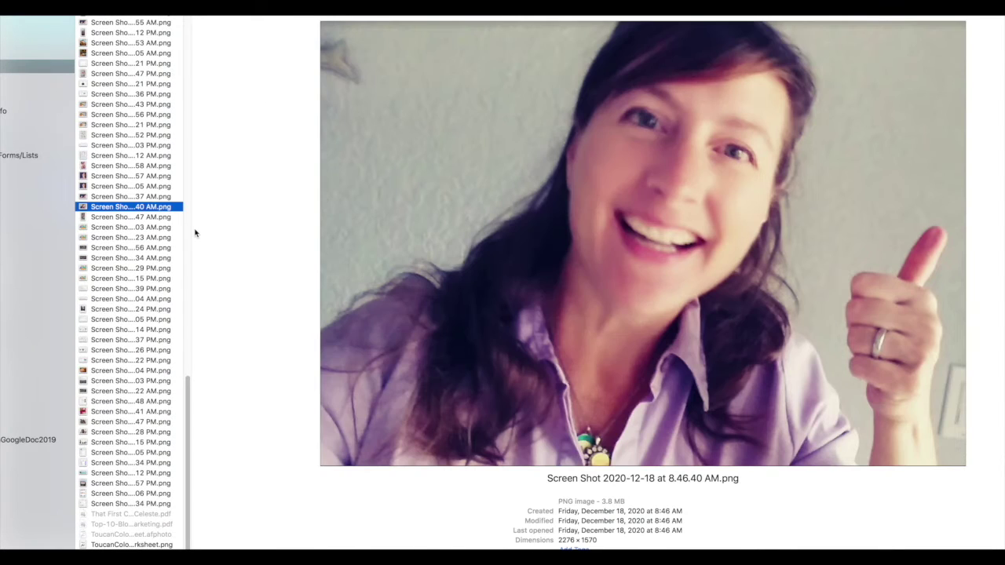
pyautogui.press('Up')
pyautogui.press('Up')
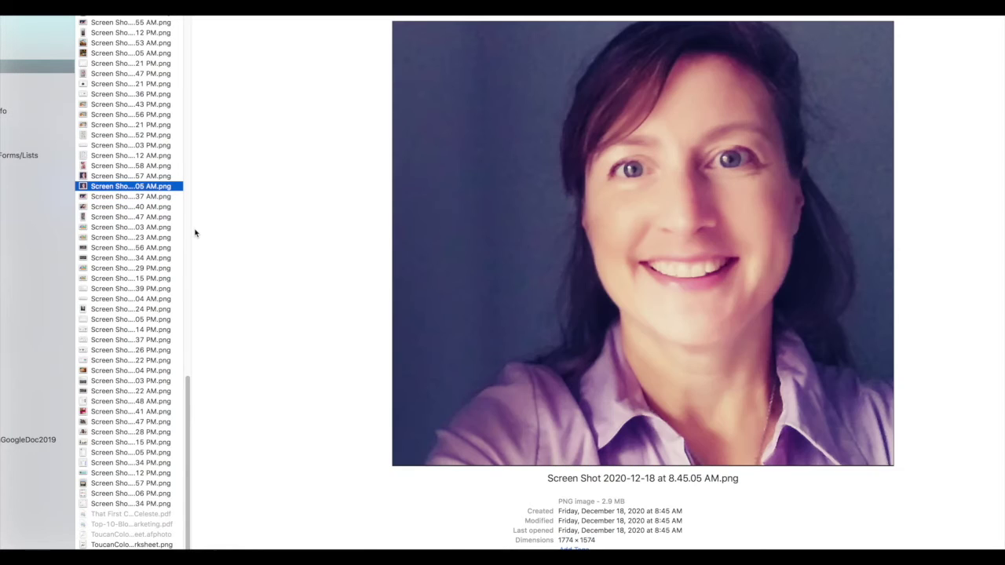
pyautogui.press('Up')
pyautogui.press('Up')
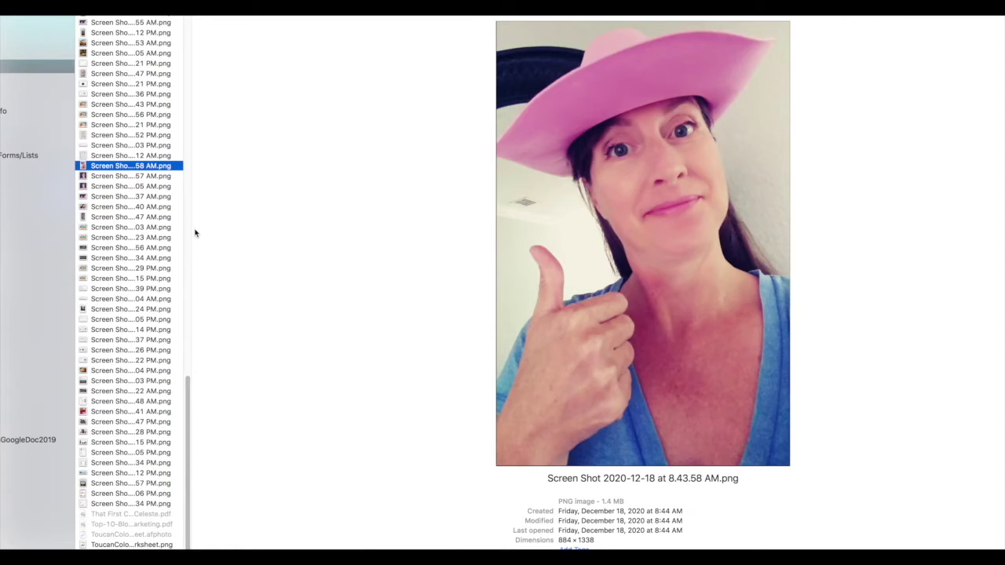
pyautogui.press('Up')
pyautogui.press('Up')
pyautogui.press('Up')
pyautogui.press('Up')
pyautogui.press('Up')
pyautogui.press('Up')
pyautogui.press('Up')
pyautogui.press('Up')
pyautogui.press('Up')
pyautogui.press('Up')
pyautogui.press('Up')
pyautogui.press('Up')
pyautogui.press('Up')
pyautogui.press('Up')
pyautogui.scroll(4, 114, 160)
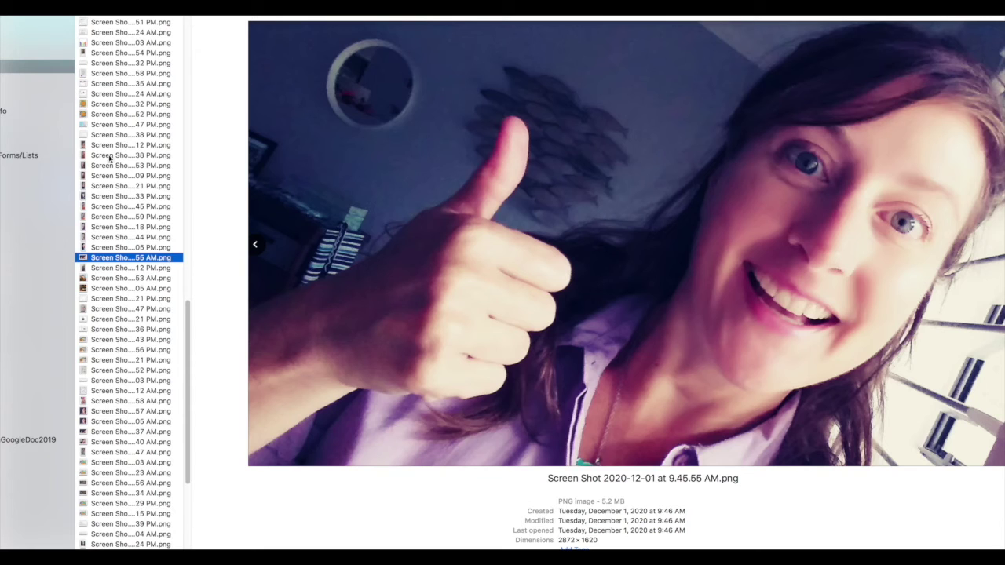
# Preview the vertical portrait screenshots from 2020-11-30 in the file list to find which ones are usable
pyautogui.click(107, 146)
pyautogui.scroll(-2, 107, 147)
pyautogui.press('Down')
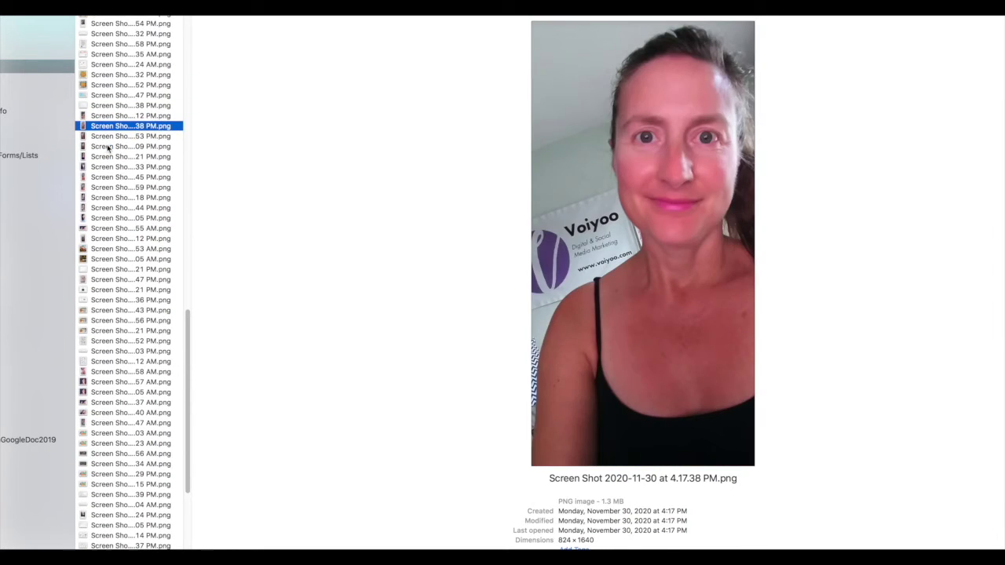
pyautogui.press('Down')
pyautogui.press('Down')
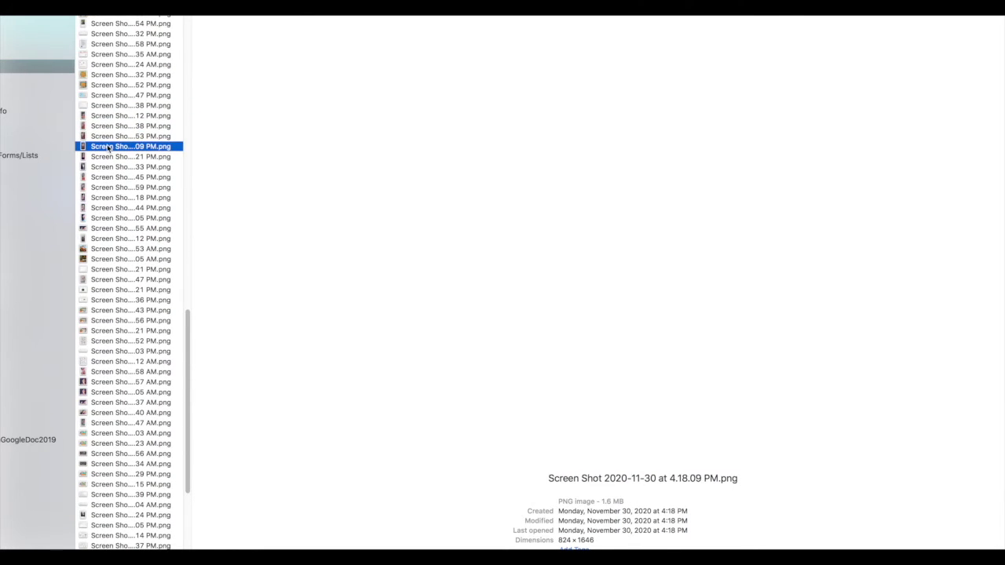
pyautogui.press('Down')
pyautogui.press('Down')
pyautogui.press('Down')
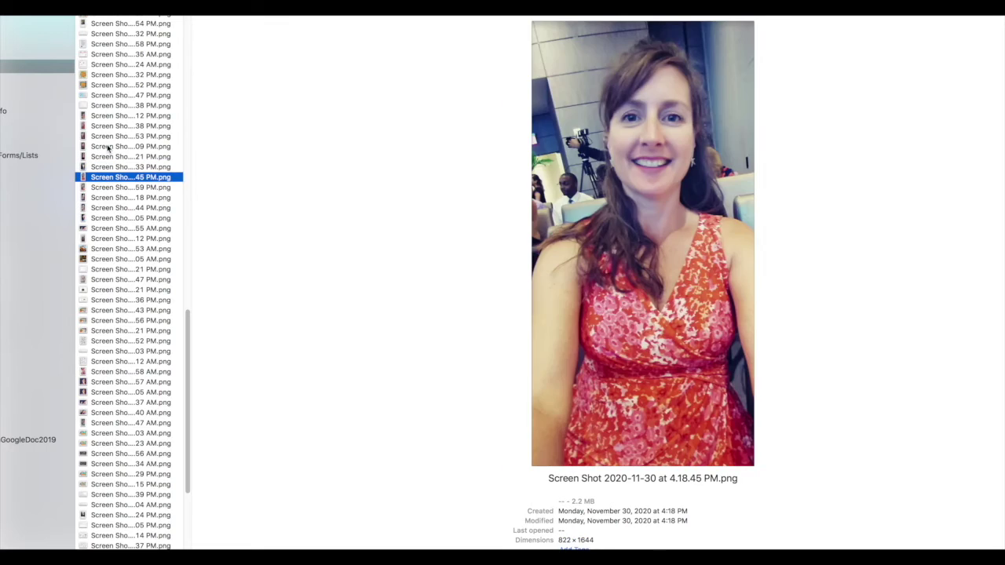
pyautogui.press('Down')
pyautogui.press('Down')
pyautogui.press('Up')
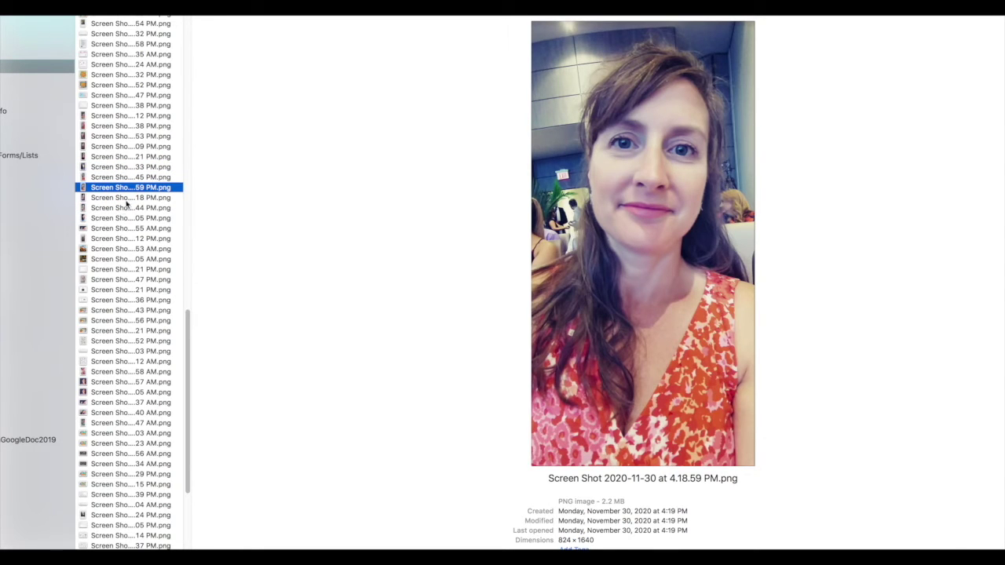
pyautogui.click(116, 220)
pyautogui.click(121, 231)
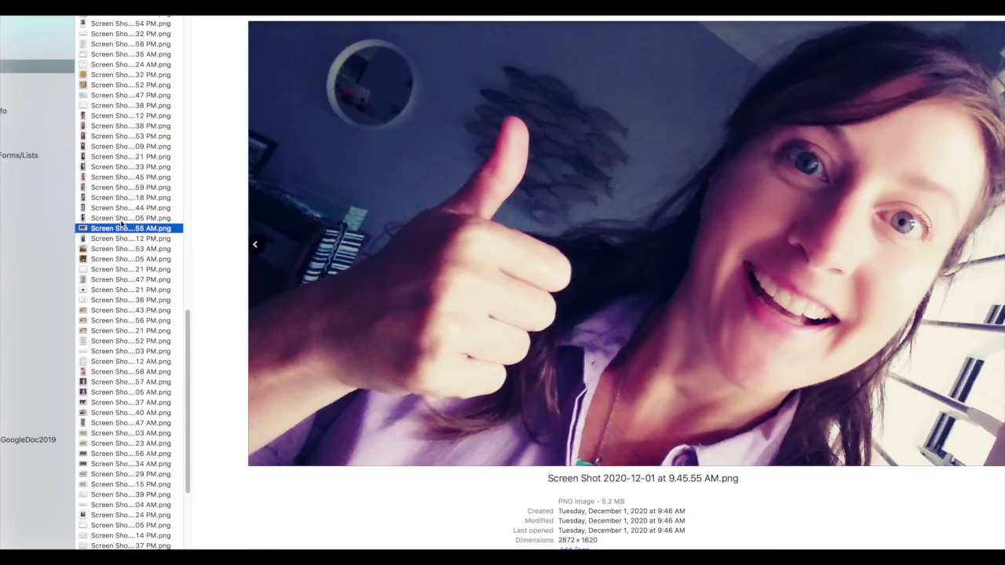
pyautogui.press('Up')
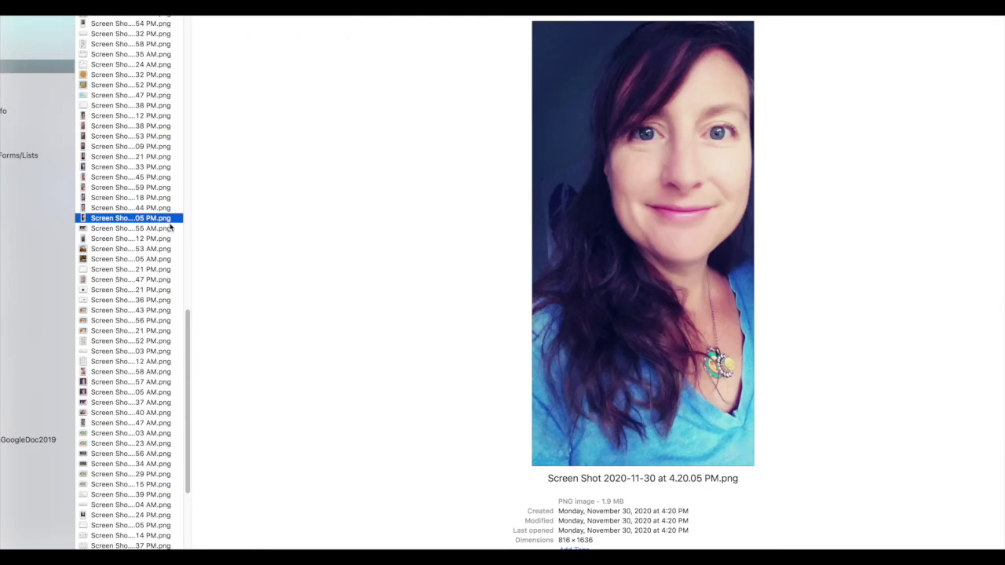
# Upload the eleven consecutive portrait screenshots ending with "Screen Shot 2020-11-30 at 4.20.05 PM.png" and return to the newest uploads
pyautogui.click(132, 209)
pyautogui.click(128, 220)
pyautogui.keyDown('shift'); pyautogui.click(104, 116); pyautogui.keyUp('shift')
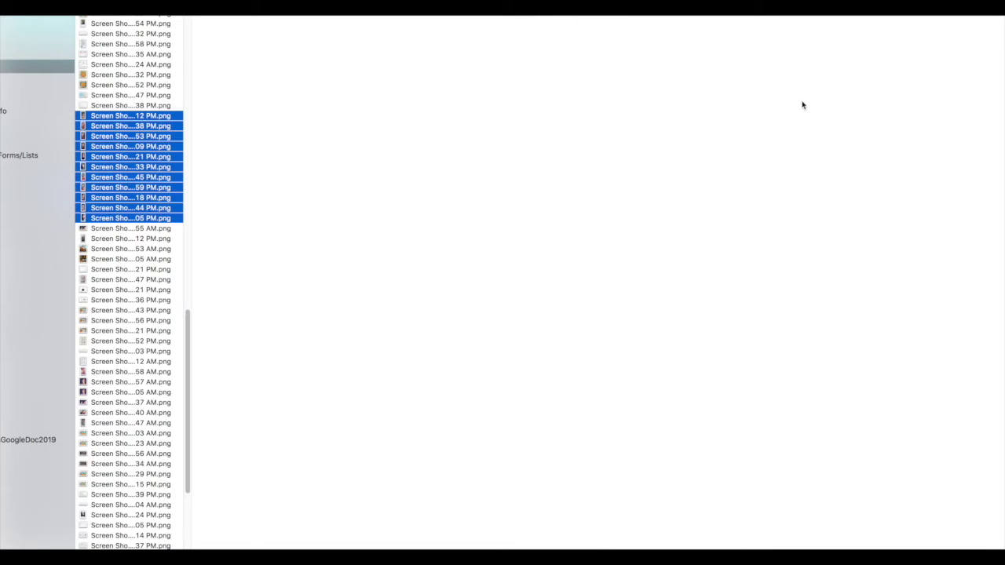
pyautogui.press('Return')
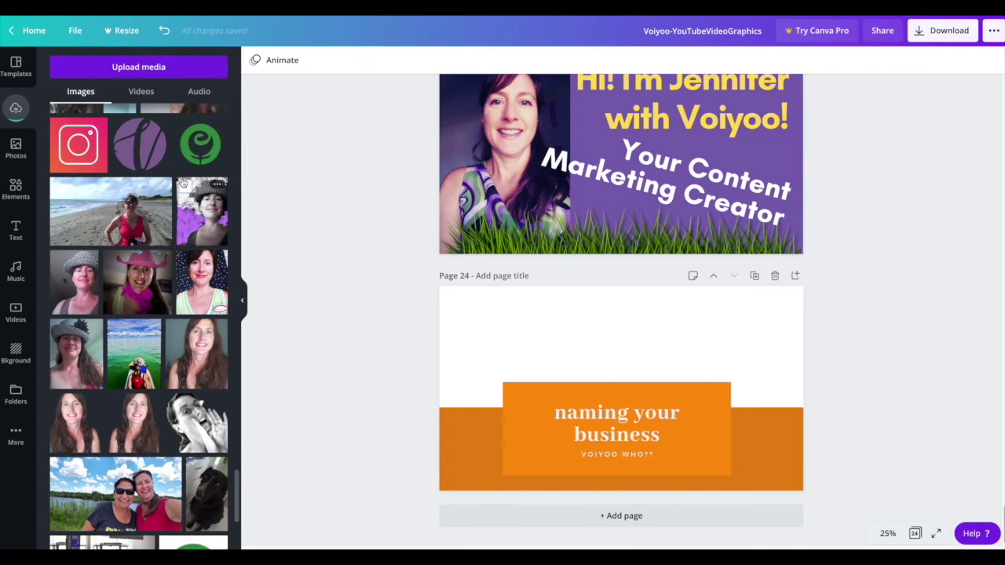
pyautogui.scroll(15, 188, 167)
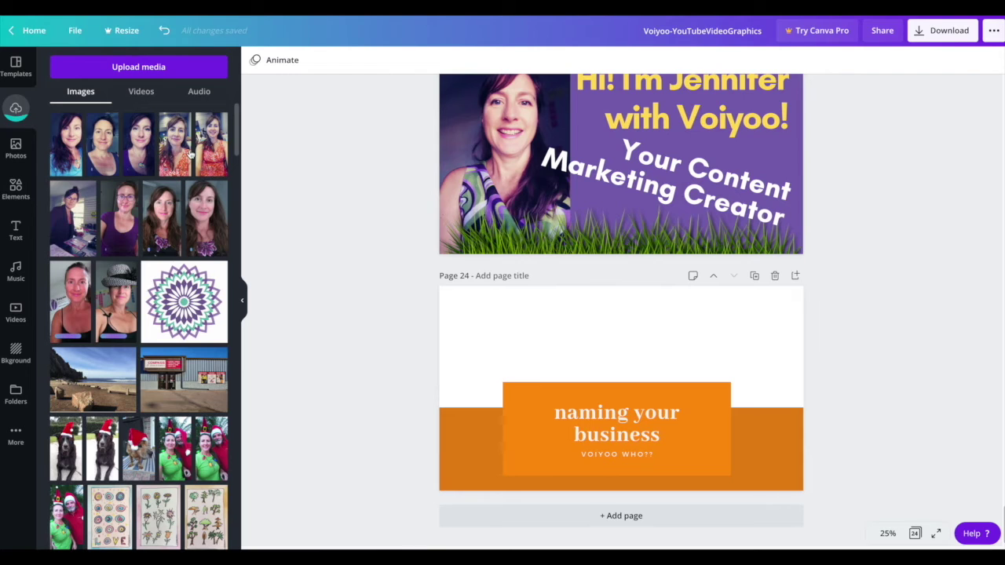
pyautogui.click(646, 332)
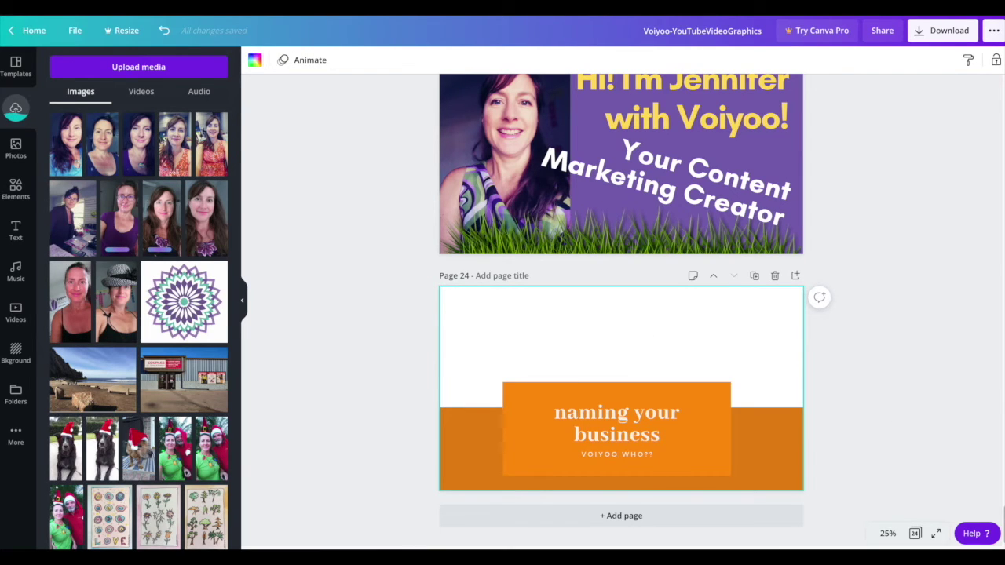
pyautogui.click(704, 428)
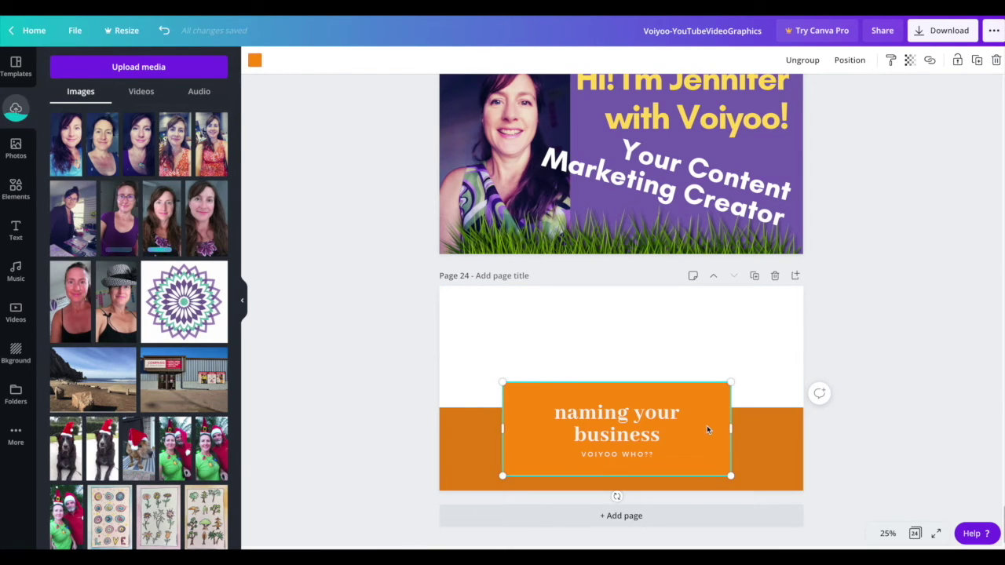
pyautogui.click(707, 319)
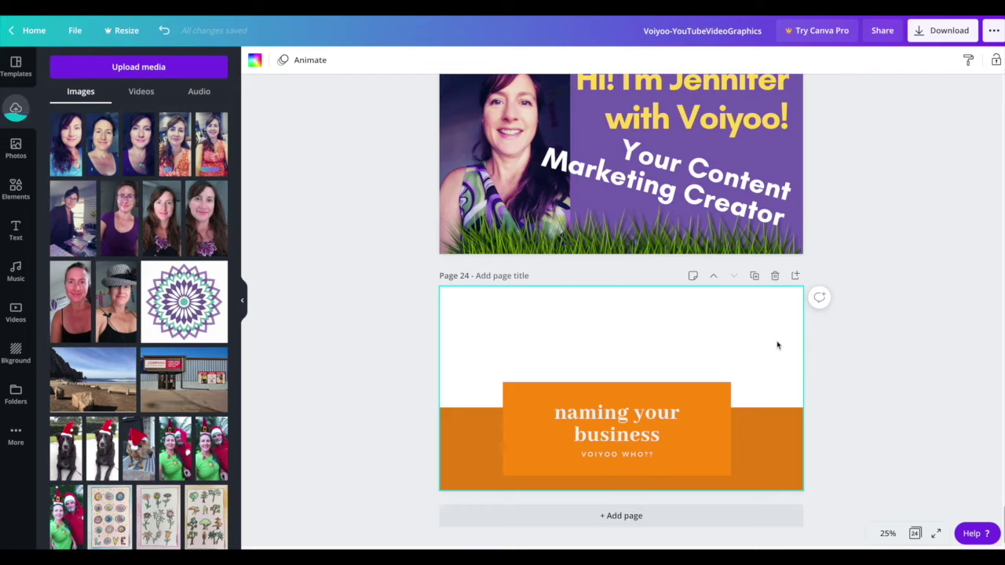
pyautogui.click(864, 341)
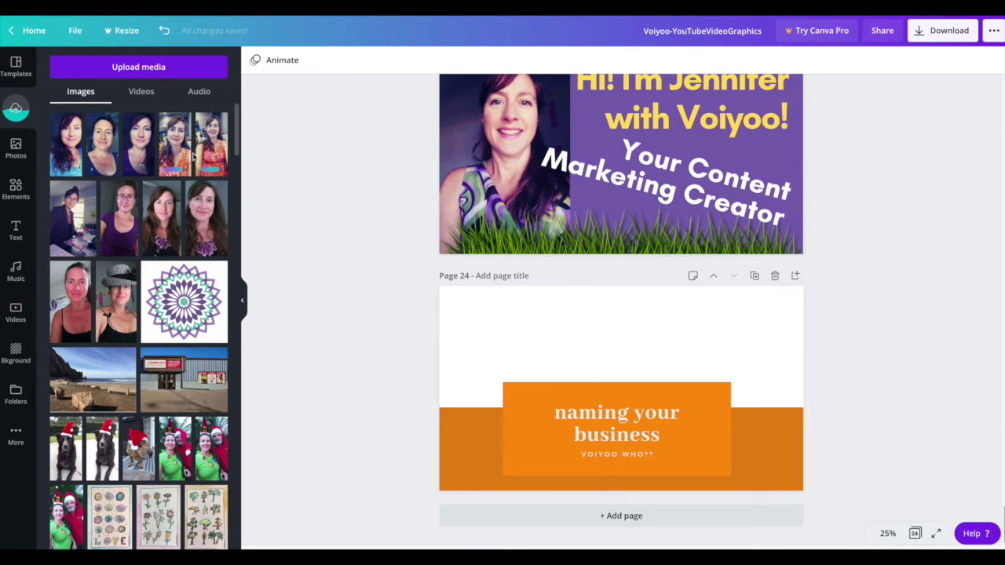
# Try the red floral dress portrait as page 24's background, shift it down within the page, and delete it
pyautogui.moveTo(179, 154); pyautogui.dragTo(460, 315)
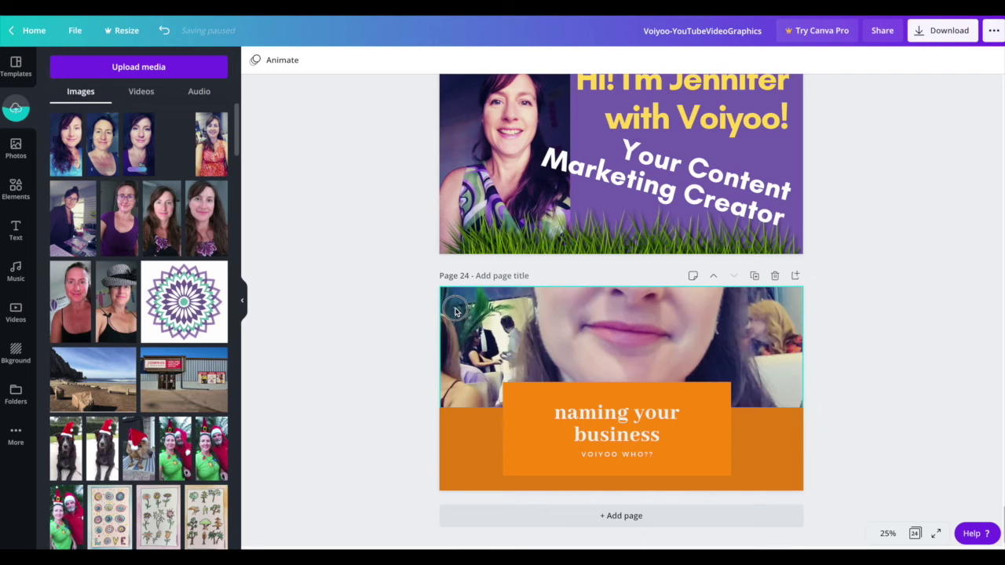
pyautogui.doubleClick(692, 325)
pyautogui.moveTo(696, 328); pyautogui.dragTo(699, 407)
pyautogui.click(864, 377)
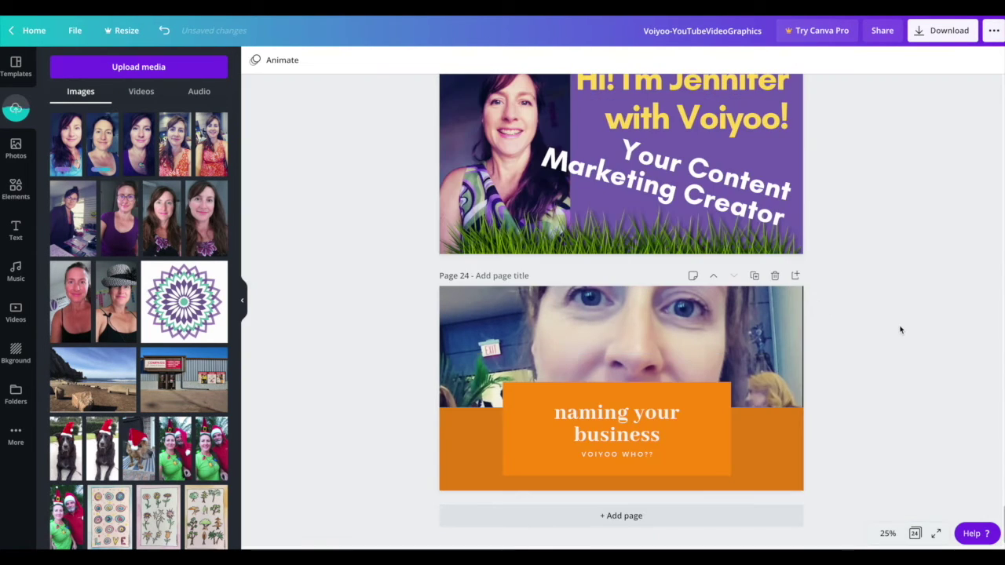
pyautogui.click(745, 330)
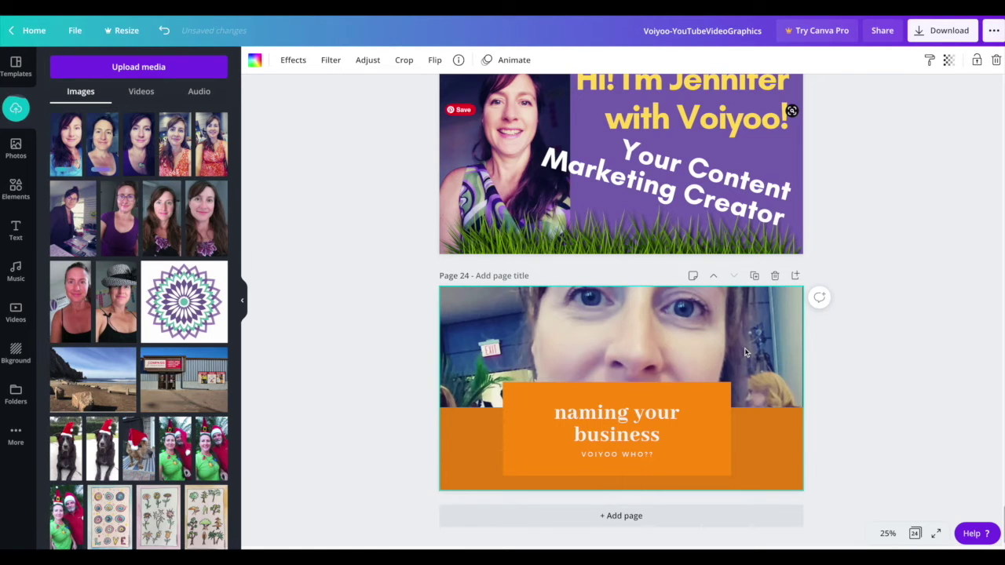
pyautogui.press('Delete')
# Place the red floral dress portrait on the left part of page 24 and enlarge it to fill the page height
pyautogui.moveTo(174, 141); pyautogui.dragTo(410, 321)
pyautogui.moveTo(174, 144); pyautogui.dragTo(498, 336)
pyautogui.moveTo(529, 433); pyautogui.dragTo(619, 510)
pyautogui.moveTo(507, 402); pyautogui.dragTo(508, 376)
# Move the title box up and right beside the portrait and extend the dark orange rectangle up to the page's top edge
pyautogui.click(695, 396)
pyautogui.moveTo(695, 396); pyautogui.dragTo(739, 336)
pyautogui.click(785, 471)
pyautogui.moveTo(620, 409); pyautogui.dragTo(619, 287)
pyautogui.click(856, 338)
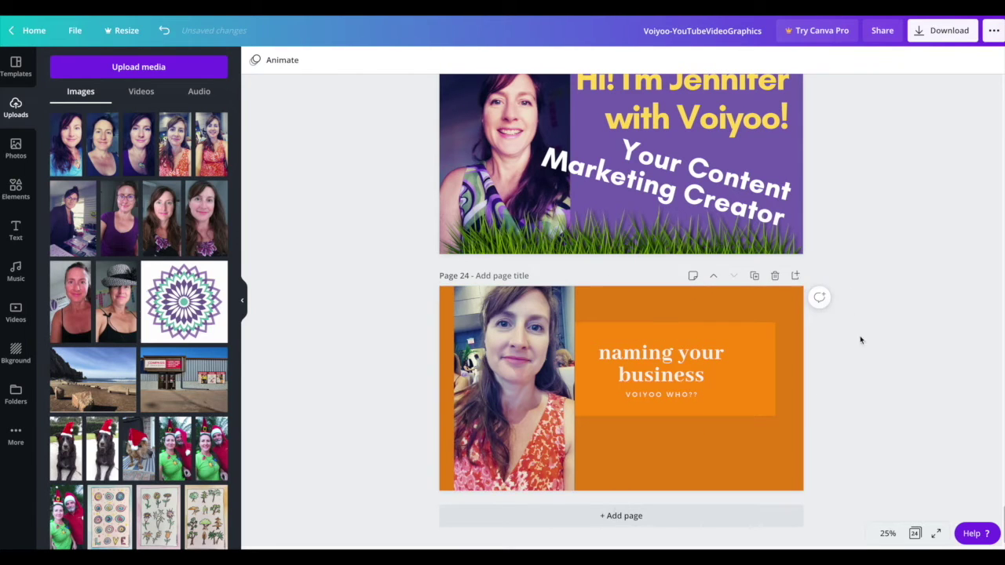
# Compare the title wording and text styling on the earlier pages, including "Your Business & Marketing Mindset" on page 3
pyautogui.click(647, 367)
pyautogui.scroll(20, 814, 330)
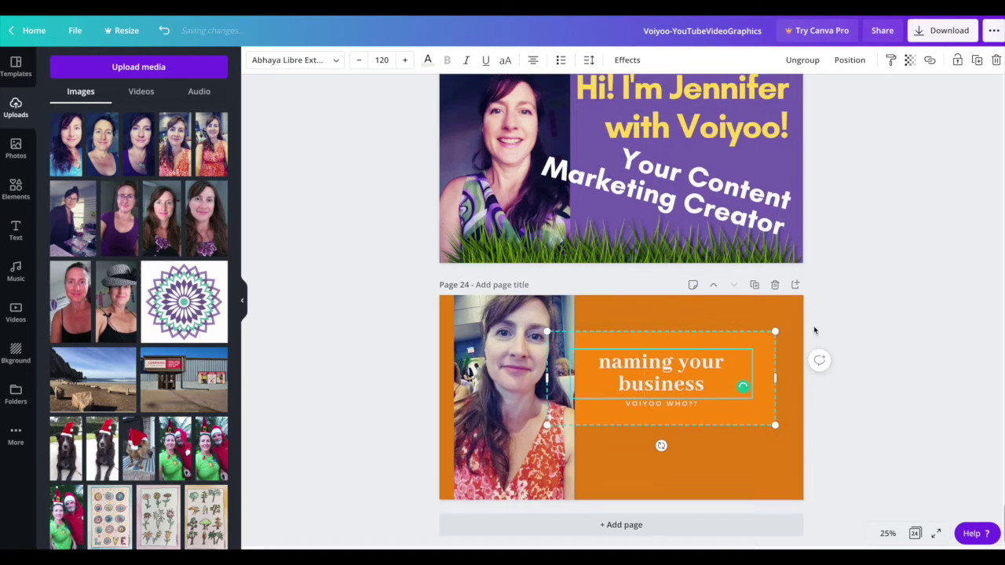
pyautogui.scroll(20, 814, 331)
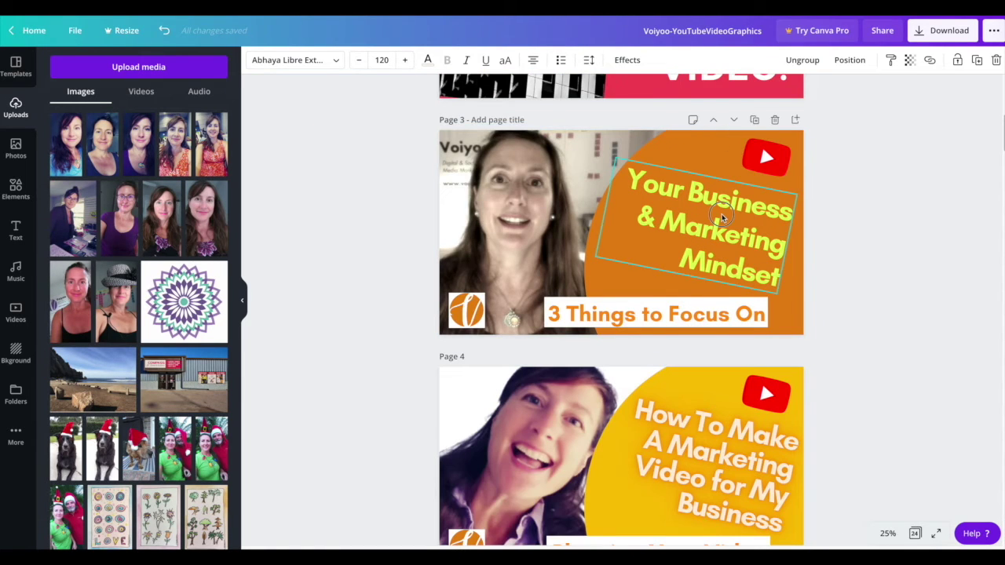
pyautogui.click(705, 246)
pyautogui.scroll(-20, 821, 323)
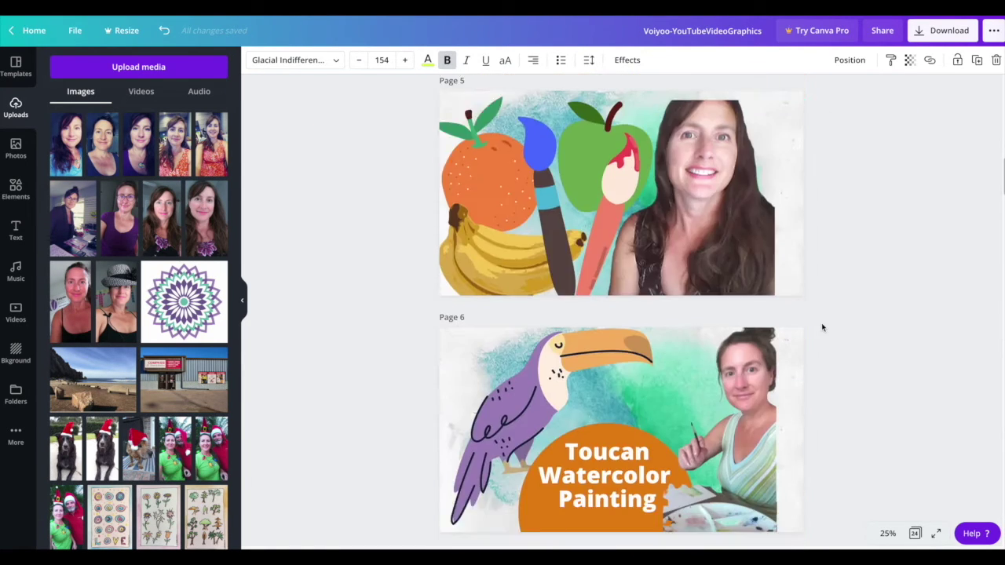
pyautogui.scroll(-20, 822, 328)
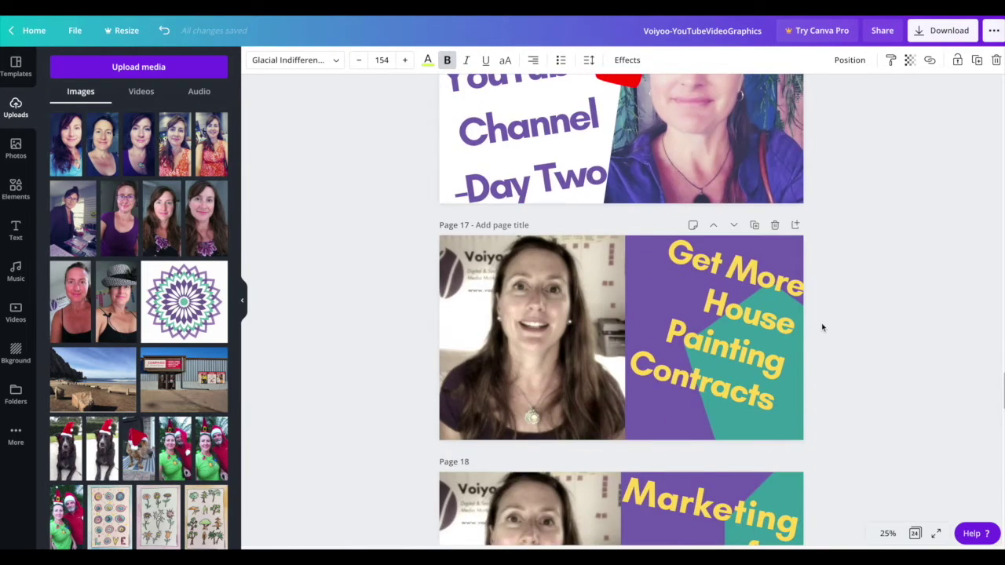
# Replace page 24's title "naming your business" with "HOW TO CREATE YOUTUBE THUMBNAILS USING CANVA"
pyautogui.click(643, 359)
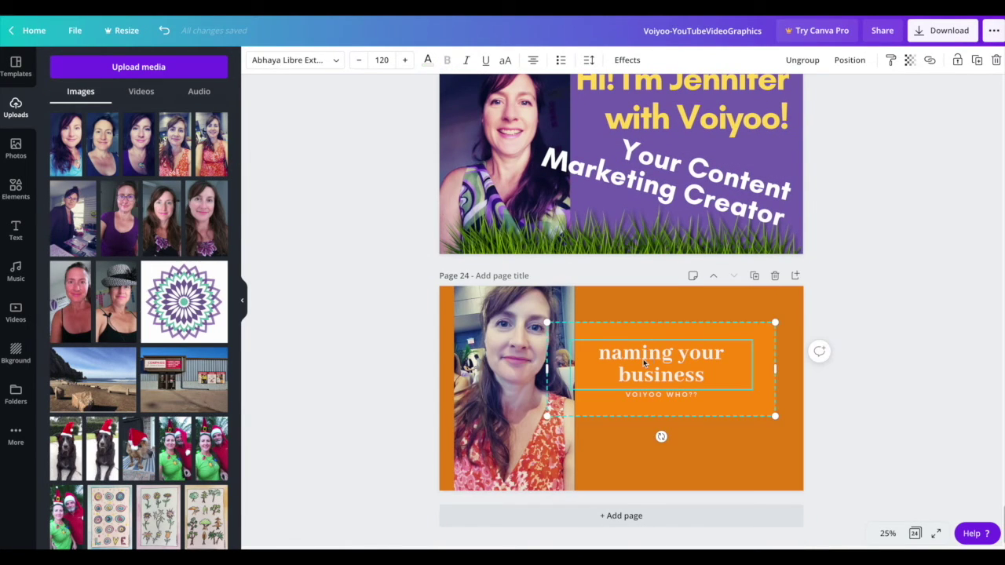
pyautogui.moveTo(704, 373); pyautogui.dragTo(581, 351)
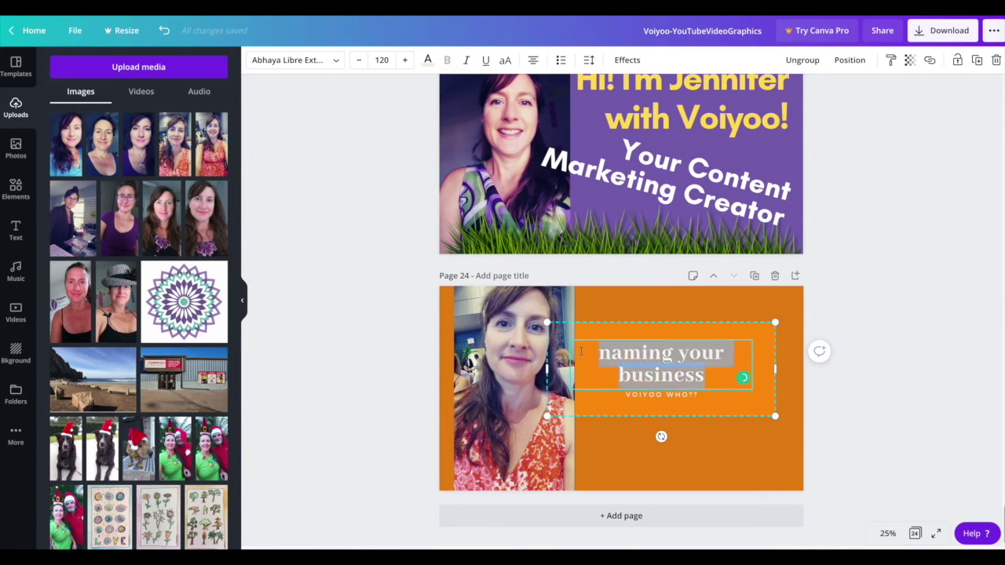
pyautogui.write('HOW')
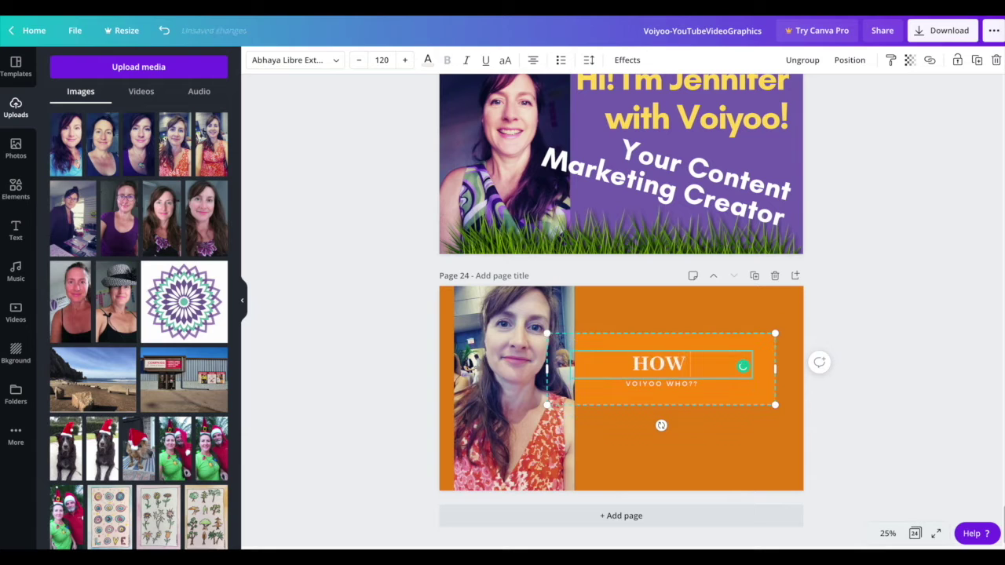
pyautogui.write(' TO CREATE')
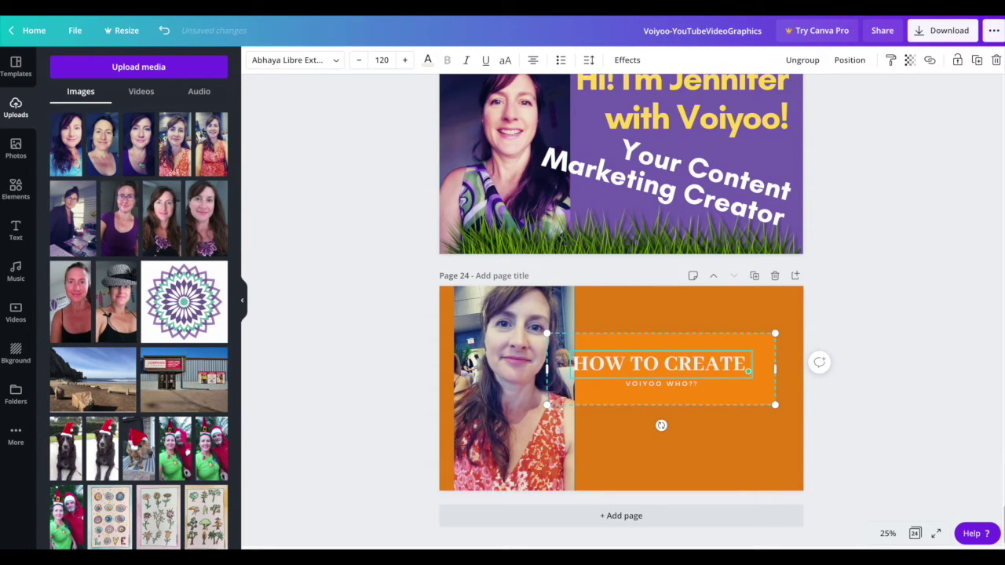
pyautogui.write(' YOUTUBE')
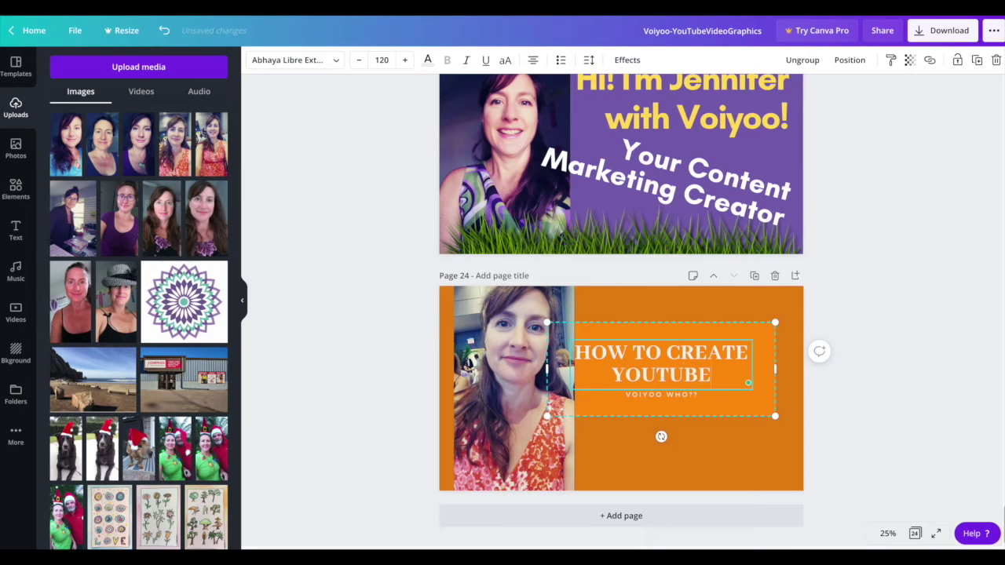
pyautogui.write(' THUM')
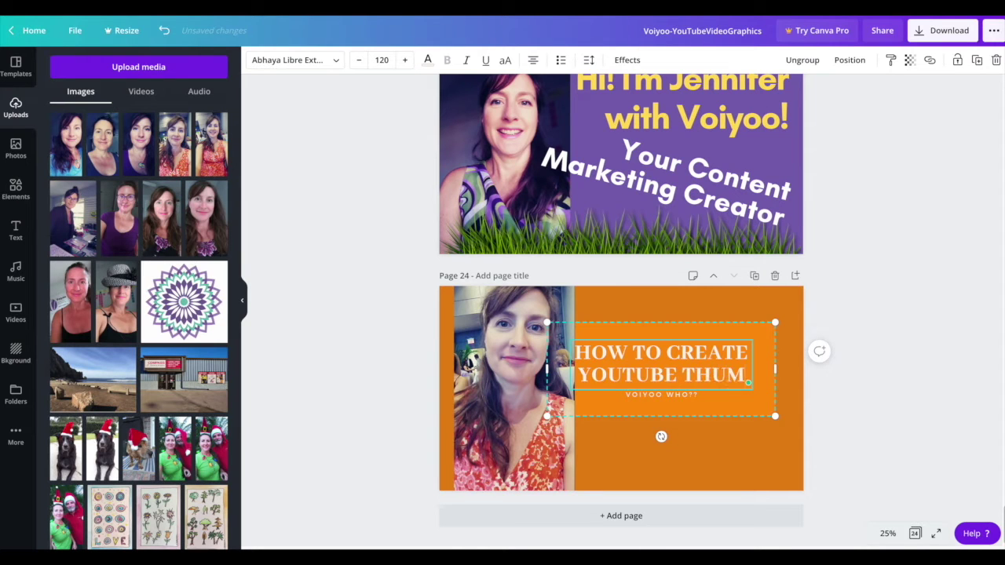
pyautogui.write('BNAILS USING CANVA')
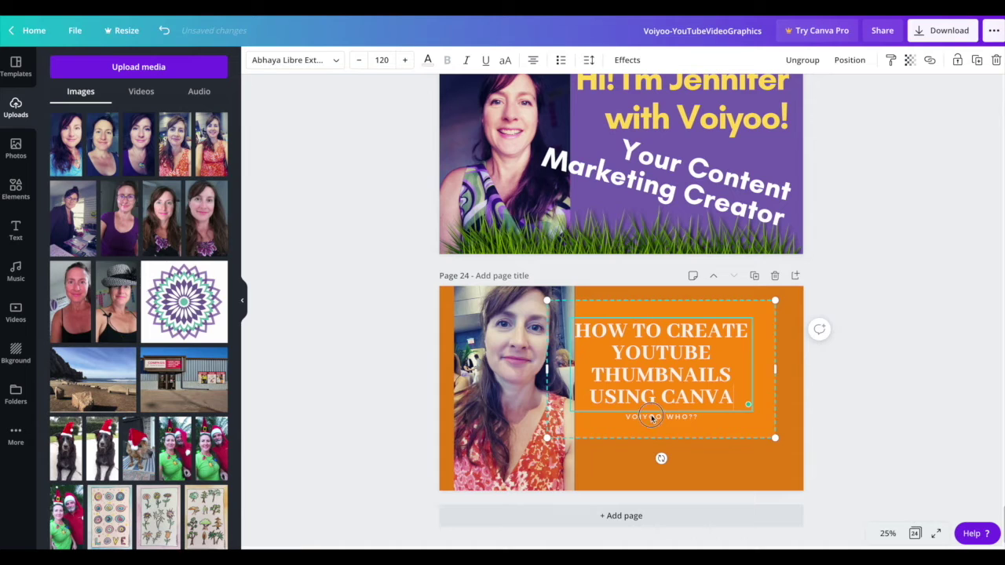
# Ungroup the title block and move the "VOIYOO WHO??" subtitle down onto the dark orange area near the page's bottom edge
pyautogui.click(653, 418)
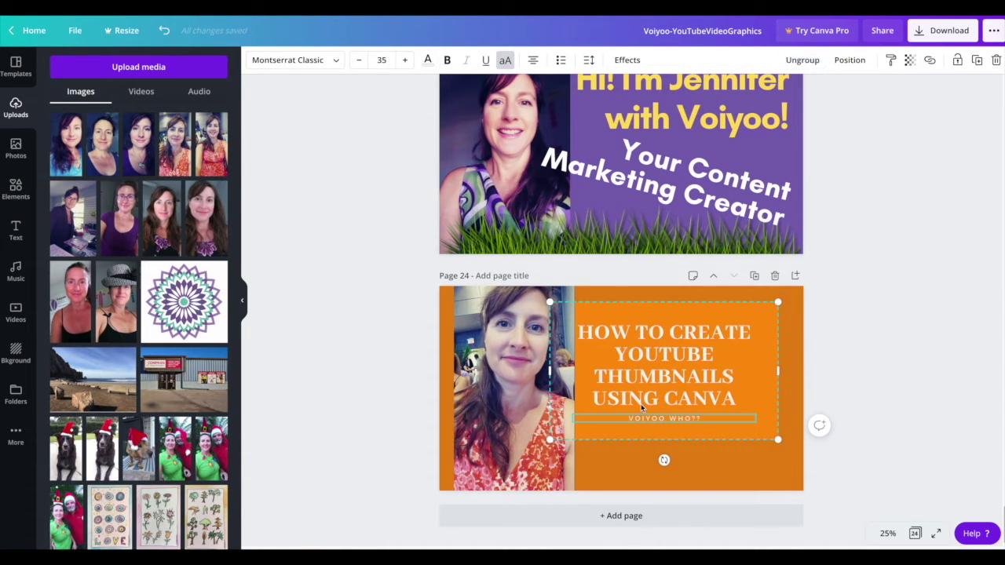
pyautogui.click(802, 61)
pyautogui.click(962, 258)
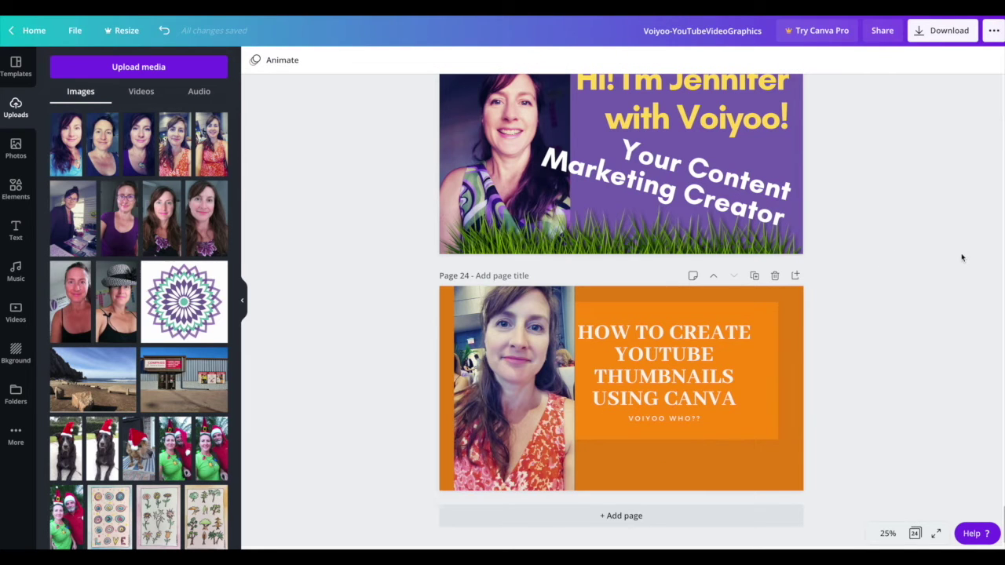
pyautogui.click(679, 419)
pyautogui.moveTo(675, 422); pyautogui.dragTo(677, 478)
pyautogui.click(926, 403)
# Change the title's font to Glacial Indifference
pyautogui.click(672, 362)
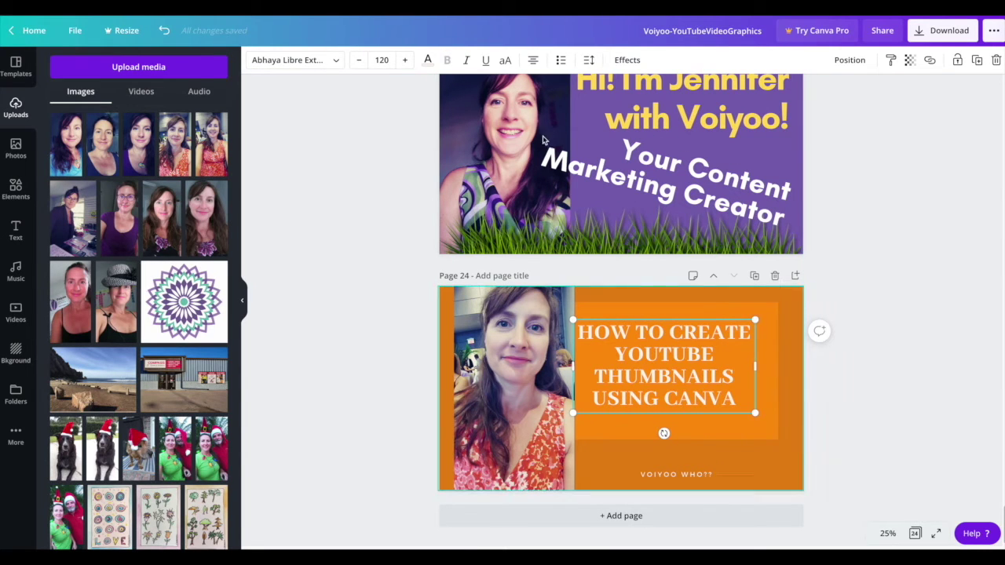
pyautogui.click(329, 62)
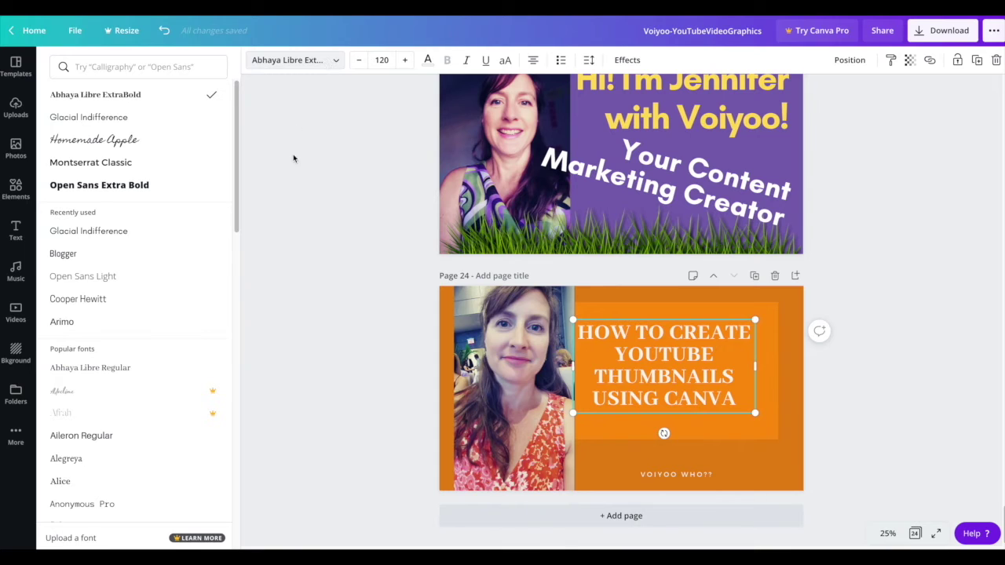
pyautogui.click(105, 118)
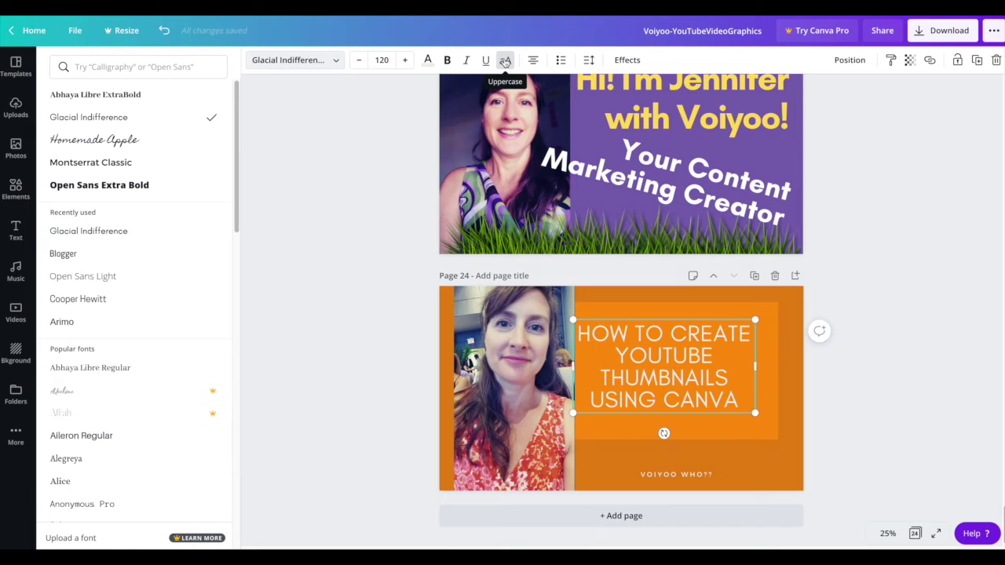
# Try to take the title out of capitals by toggling the uppercase formatting
pyautogui.click(505, 61)
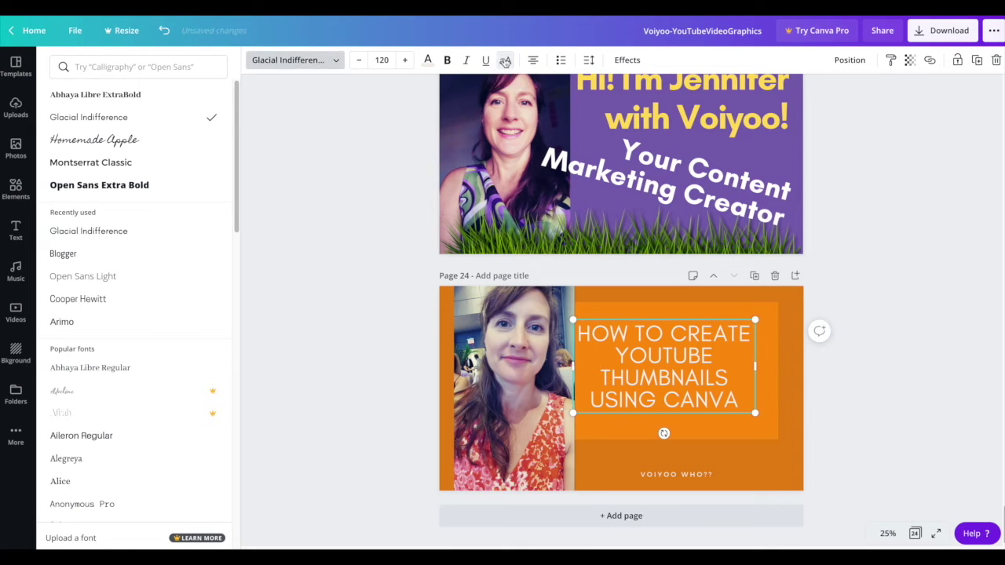
pyautogui.click(507, 61)
pyautogui.doubleClick(694, 355)
pyautogui.tripleClick(694, 355)
pyautogui.click(885, 390)
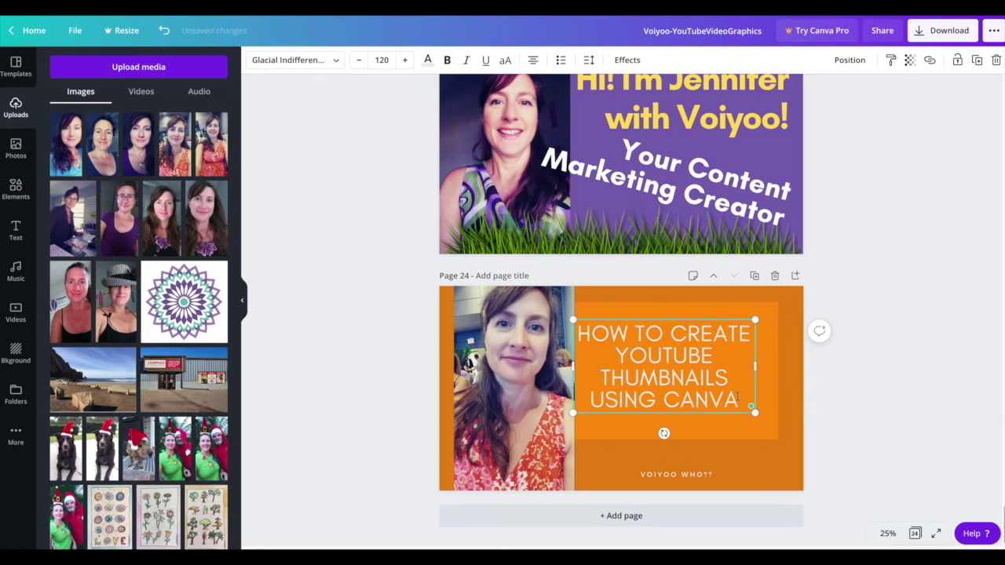
# Retype the title in mixed case as "How to Create YouTube Thumbnails in Canva"
pyautogui.tripleClick(704, 377)
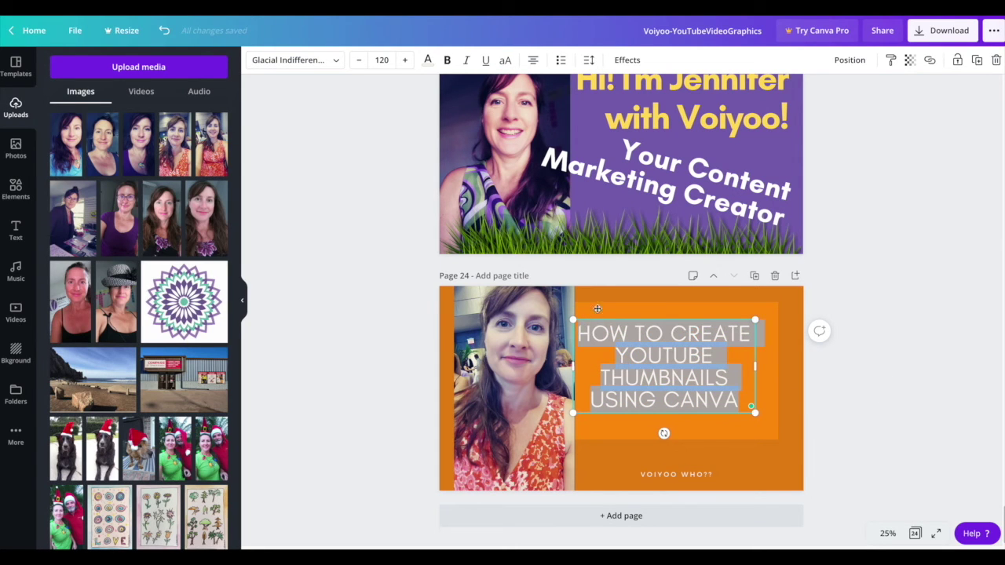
pyautogui.click(505, 60)
pyautogui.write('HOW T')
pyautogui.press('BackSpace')
pyautogui.press('BackSpace')
pyautogui.press('BackSpace')
pyautogui.press('BackSpace')
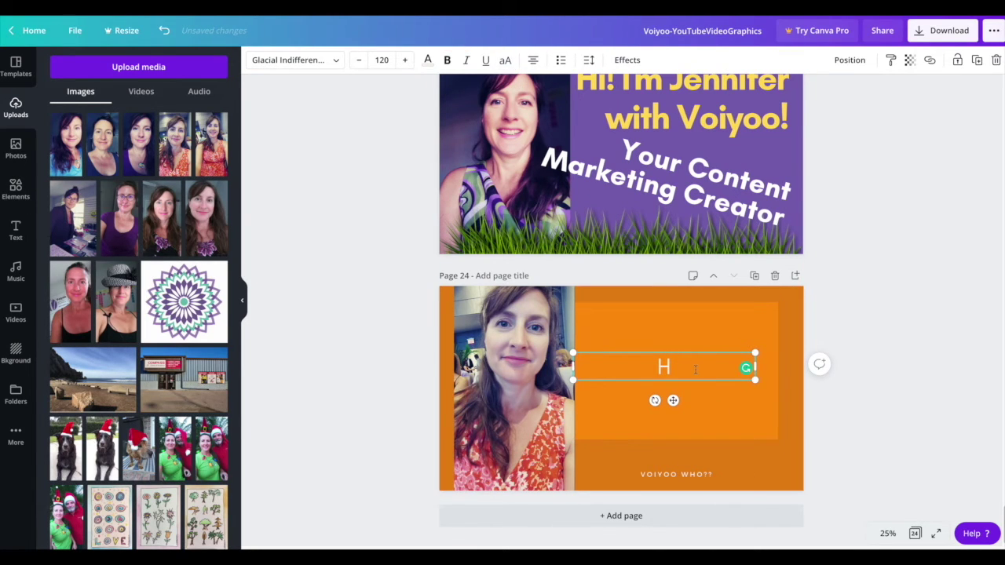
pyautogui.write('ow to Create Thu')
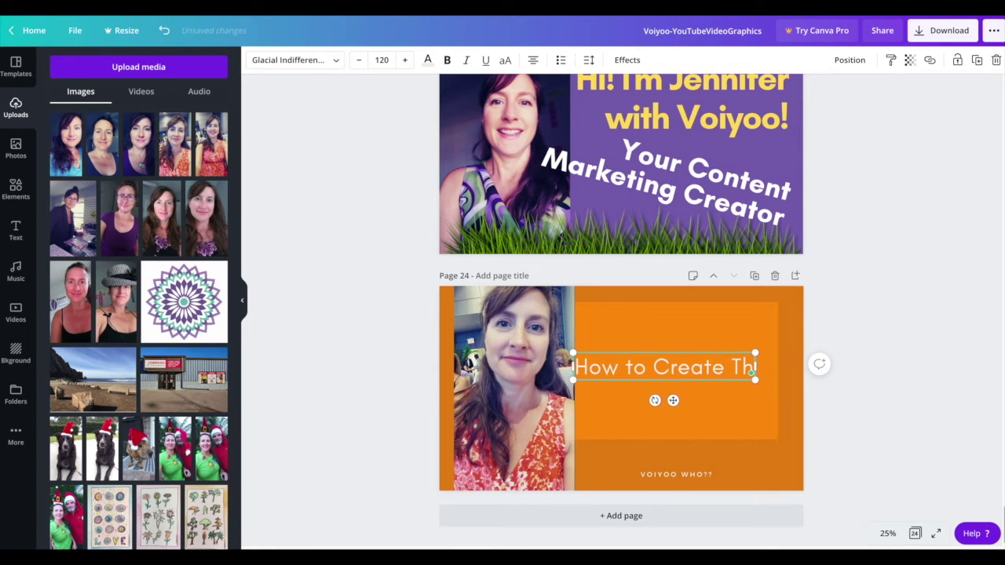
pyautogui.press('BackSpace')
pyautogui.press('BackSpace')
pyautogui.press('BackSpace')
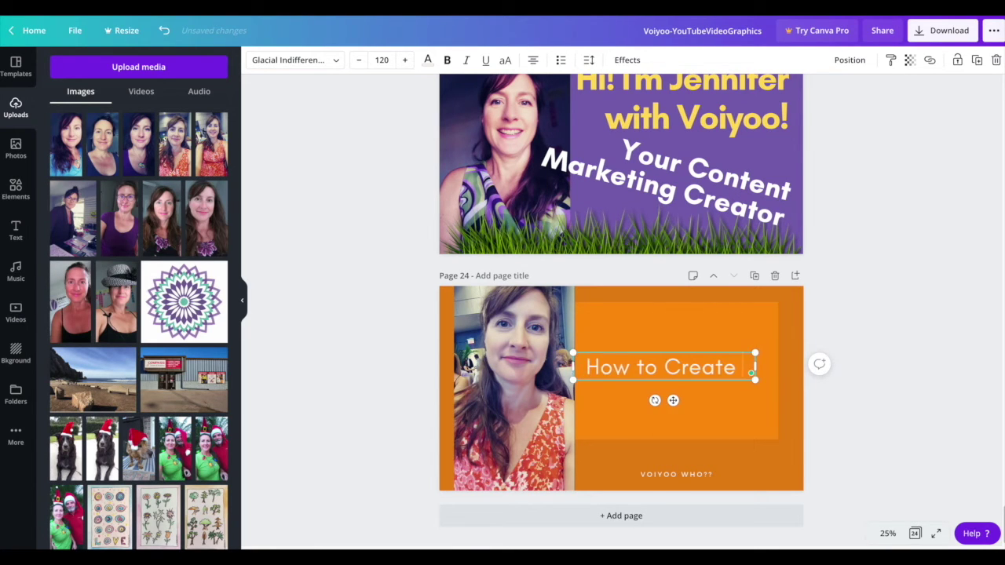
pyautogui.write('YouTube')
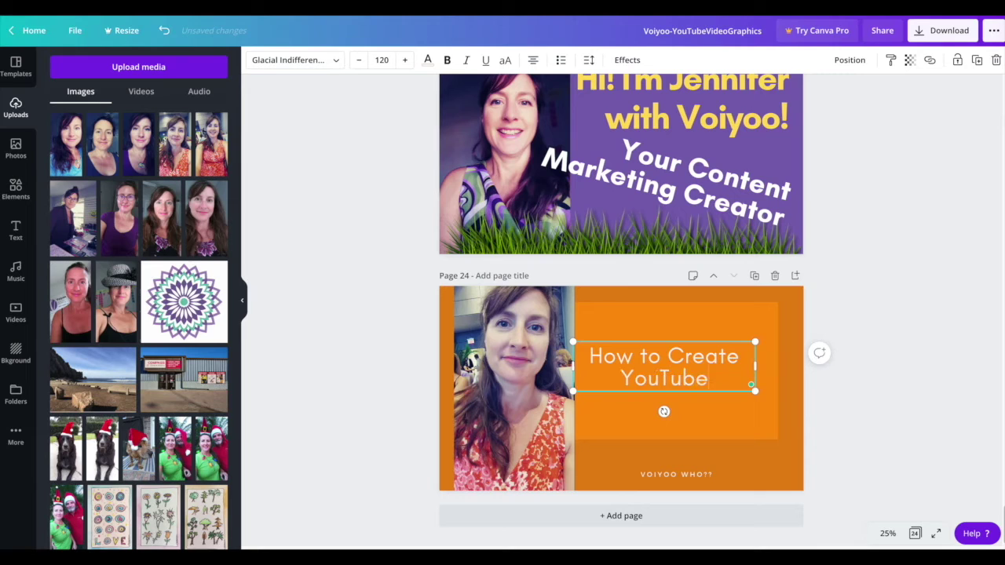
pyautogui.write(' Thumb')
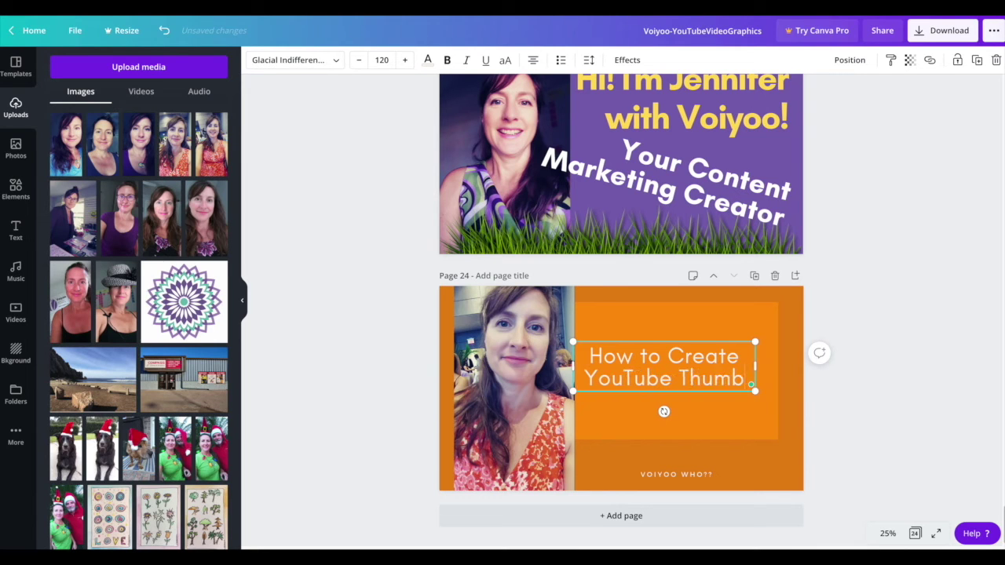
pyautogui.write('nails in Y')
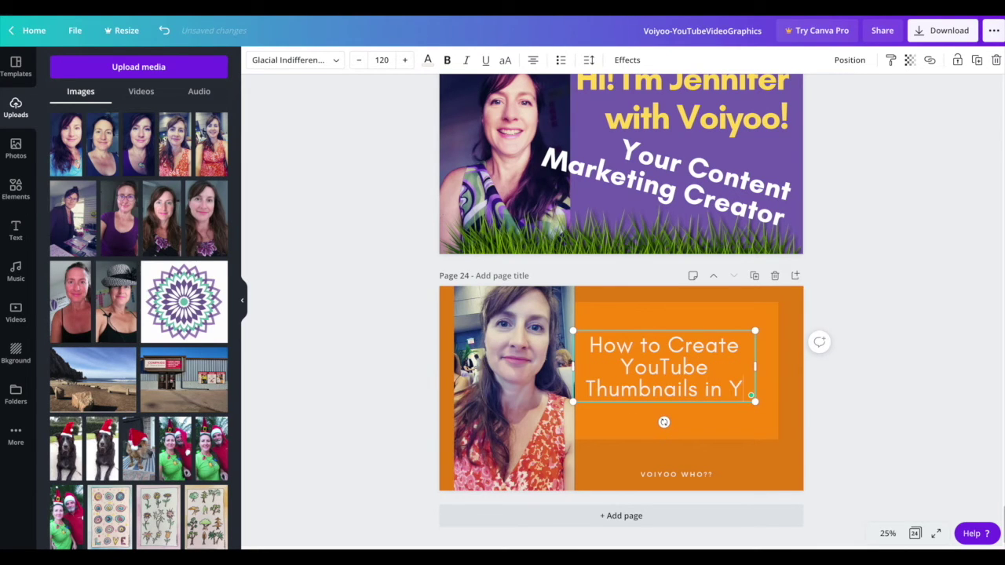
pyautogui.press('BackSpace')
pyautogui.press('BackSpace')
pyautogui.press('BackSpace')
pyautogui.press('BackSpace')
pyautogui.press('BackSpace')
pyautogui.write('i')
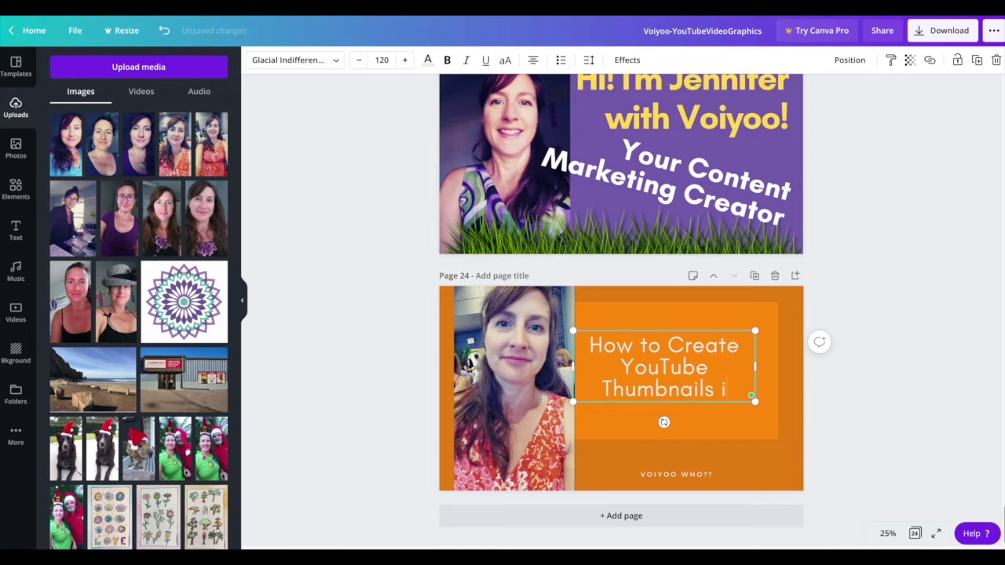
pyautogui.write('n Canva')
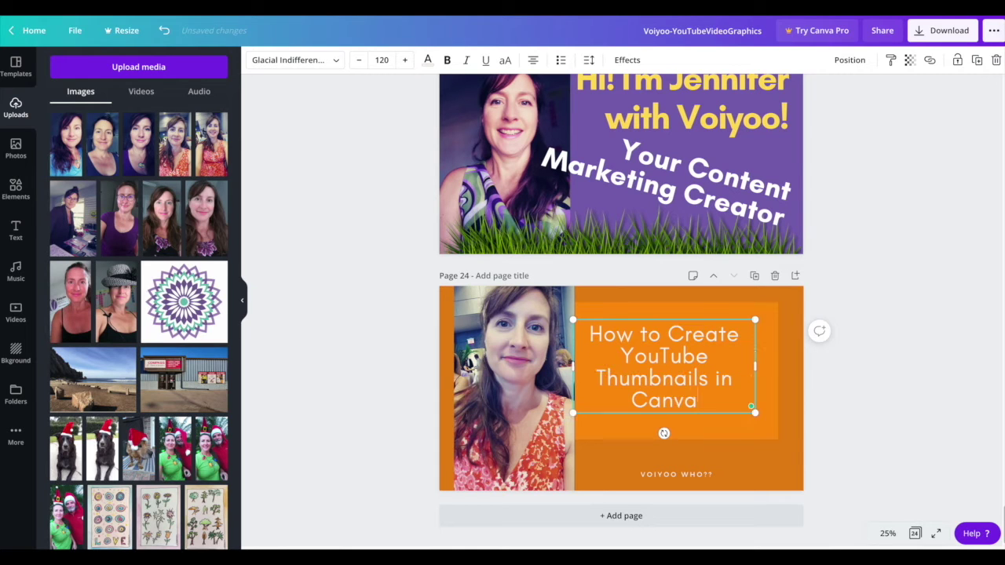
# Replace "in" in the title with "Using" and start a new line before it, so the last line reads "Using Canva"
pyautogui.doubleClick(718, 378)
pyautogui.write('Using')
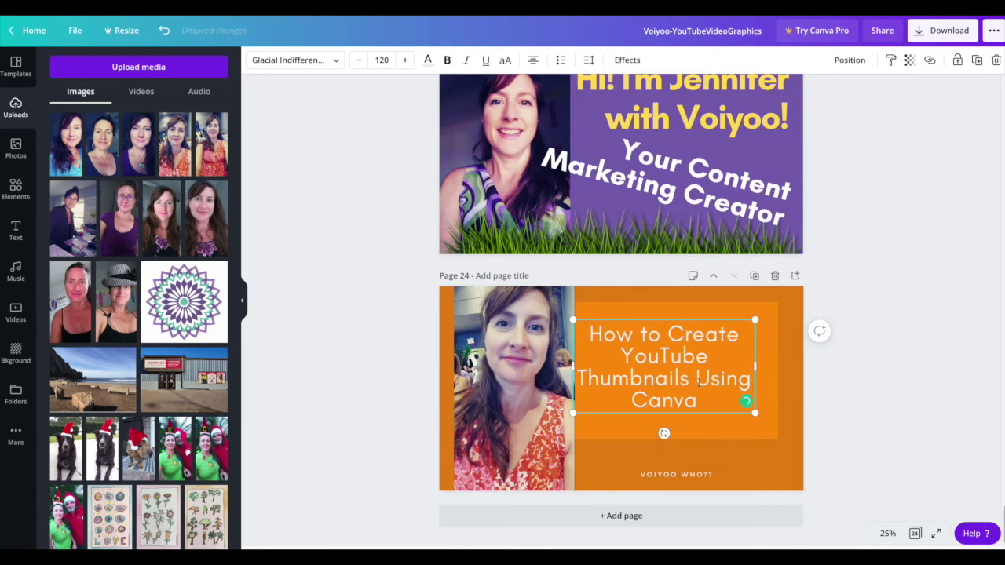
pyautogui.press('BackSpace')
pyautogui.press('Return')
# Shift the title slightly right within the lighter orange rectangle and make its text bold
pyautogui.click(899, 370)
pyautogui.moveTo(685, 378); pyautogui.dragTo(697, 376)
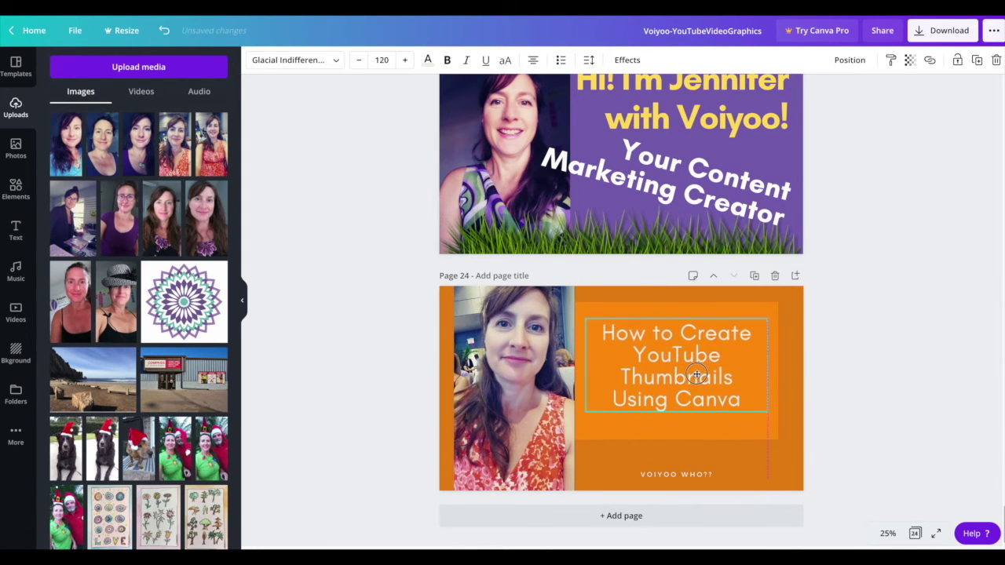
pyautogui.click(798, 462)
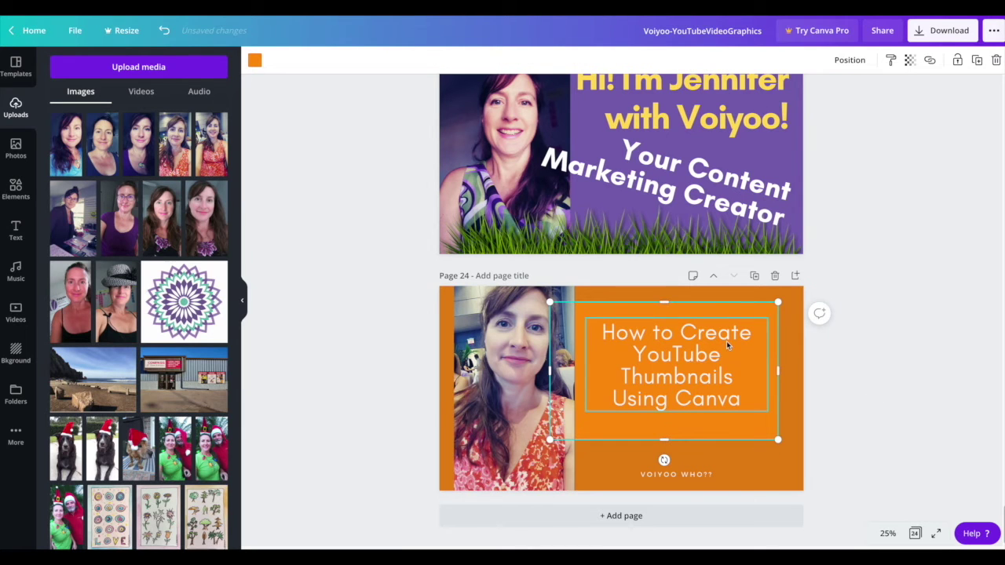
pyautogui.click(895, 355)
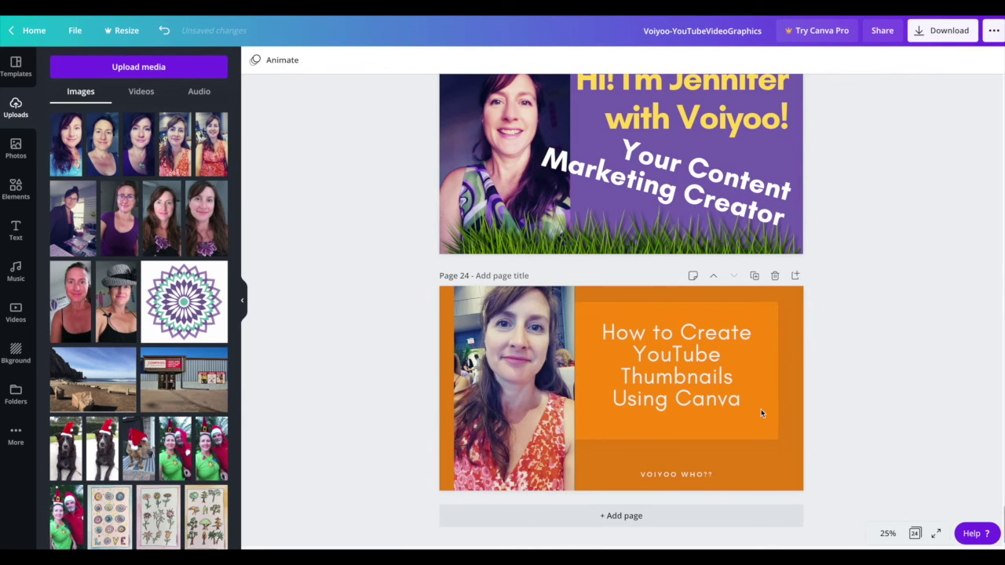
pyautogui.click(746, 402)
pyautogui.click(450, 61)
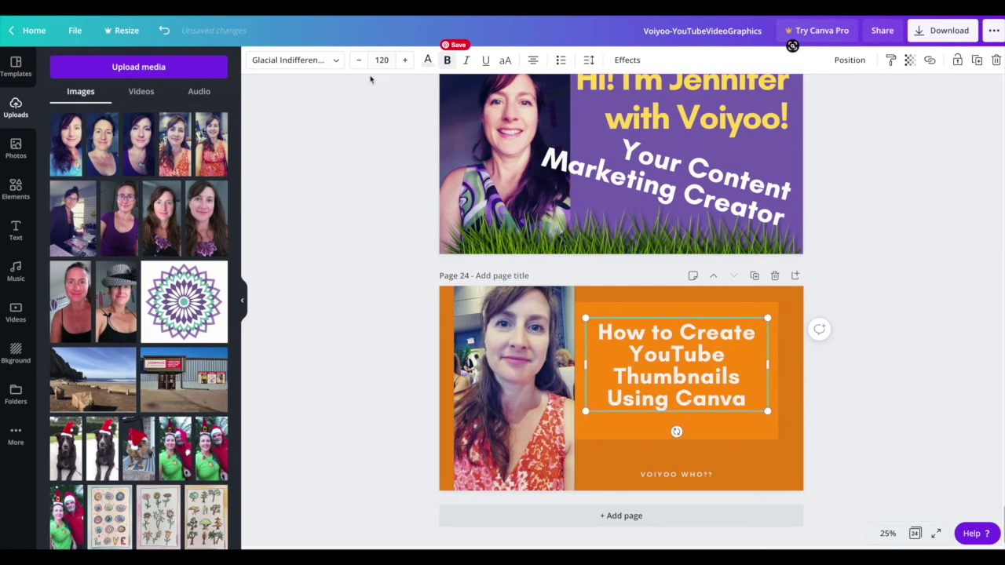
pyautogui.click(894, 391)
# Enlarge the title to font size 137 on page 24 and tilt it slightly clockwise
pyautogui.click(887, 533)
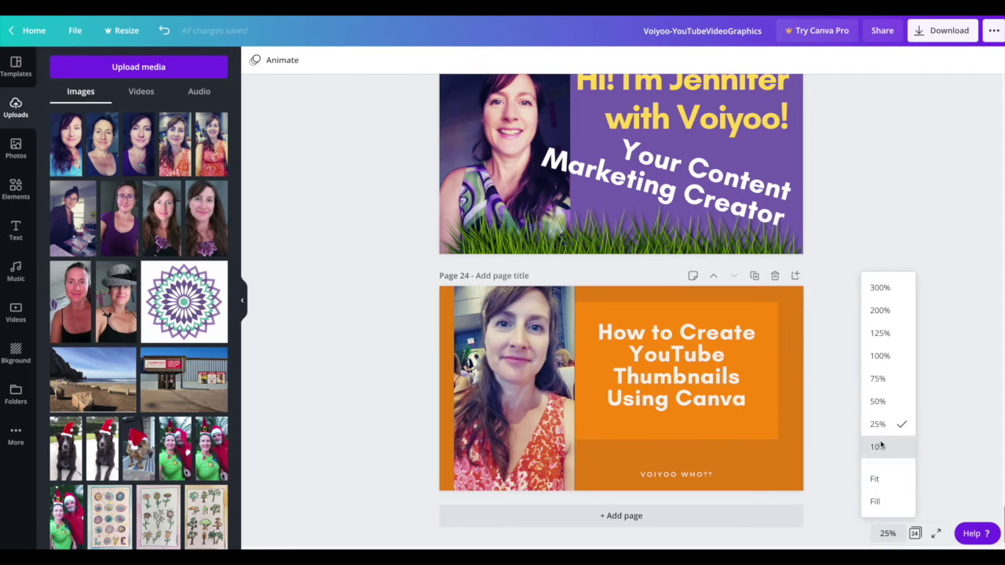
pyautogui.click(878, 446)
pyautogui.click(649, 454)
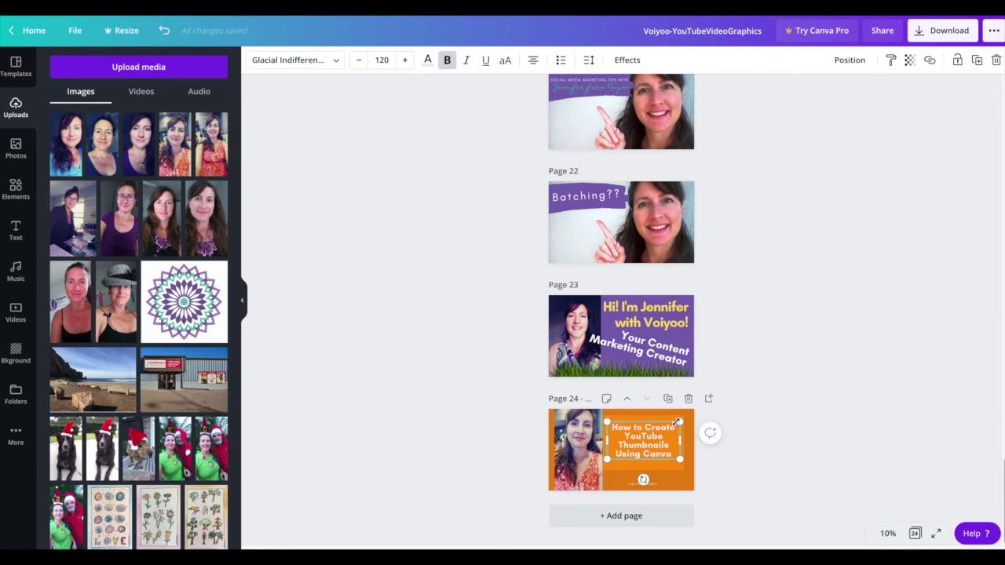
pyautogui.moveTo(679, 423); pyautogui.dragTo(686, 419)
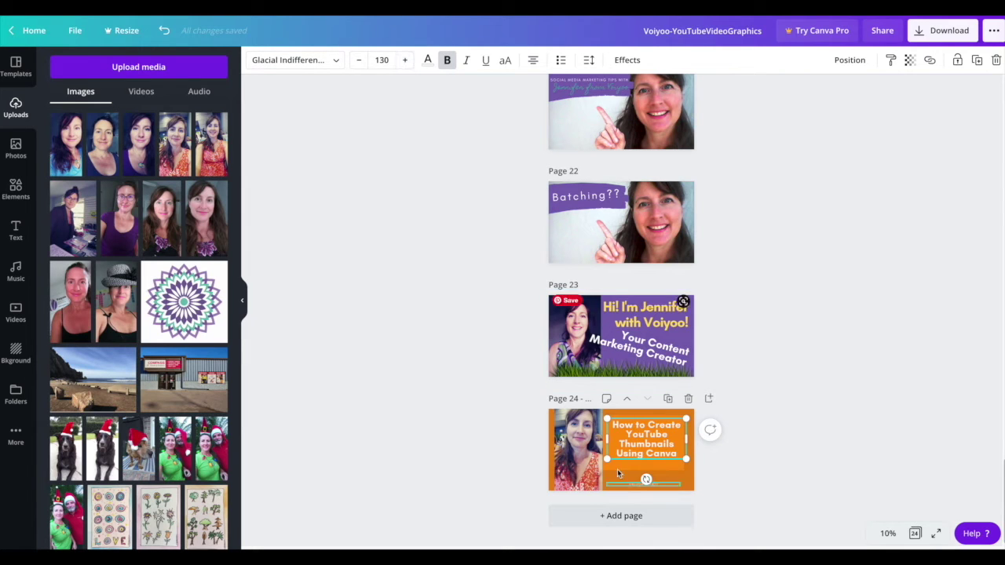
pyautogui.moveTo(607, 459); pyautogui.dragTo(602, 462)
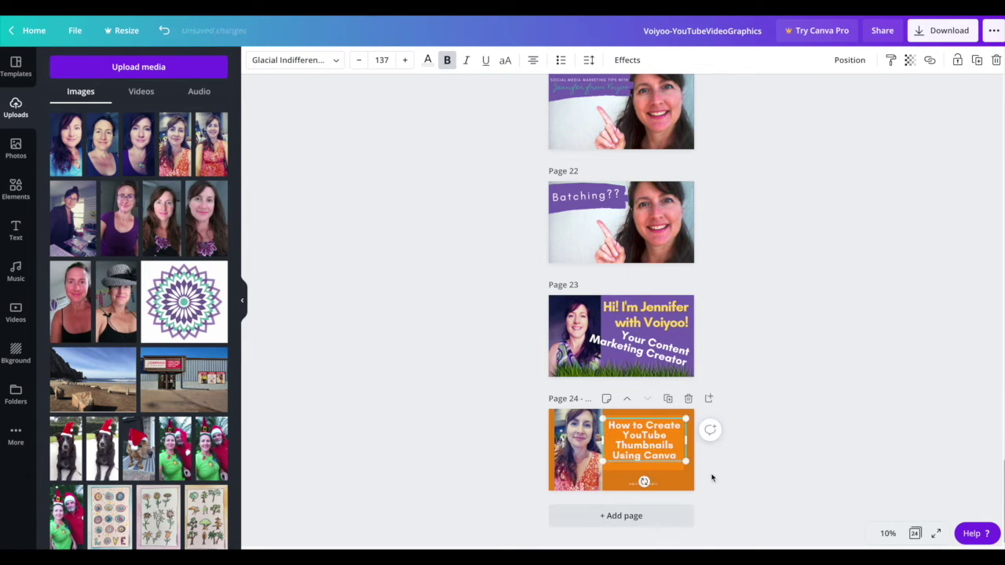
pyautogui.click(809, 444)
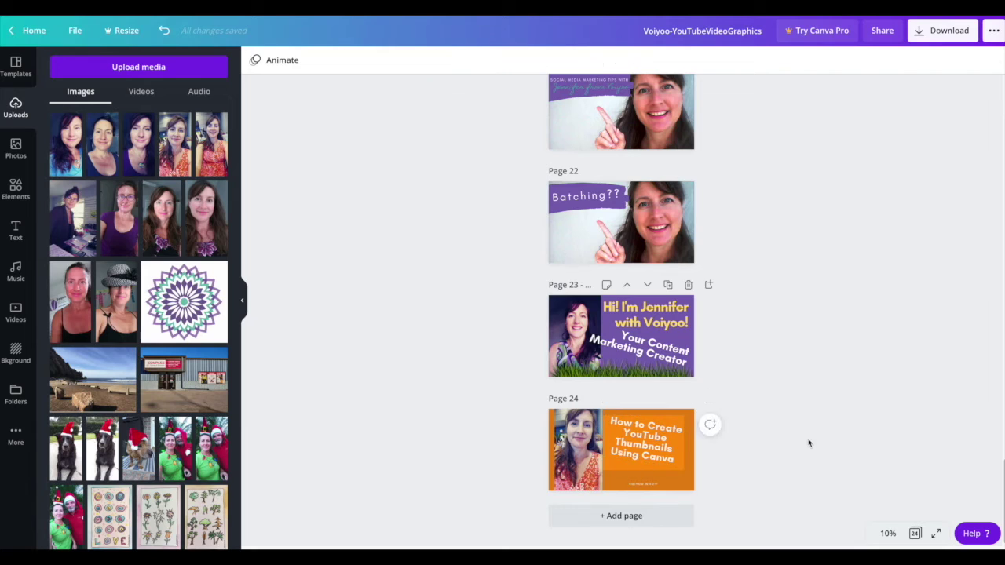
# Widen the lighter orange rectangle behind the title to the page's right edge
pyautogui.click(615, 468)
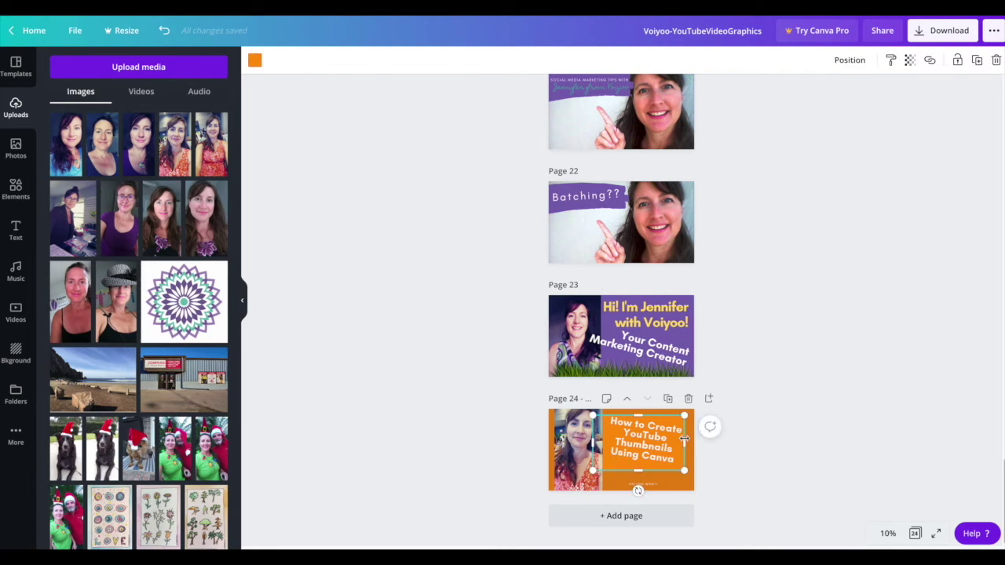
pyautogui.moveTo(708, 441); pyautogui.dragTo(752, 444)
pyautogui.click(819, 444)
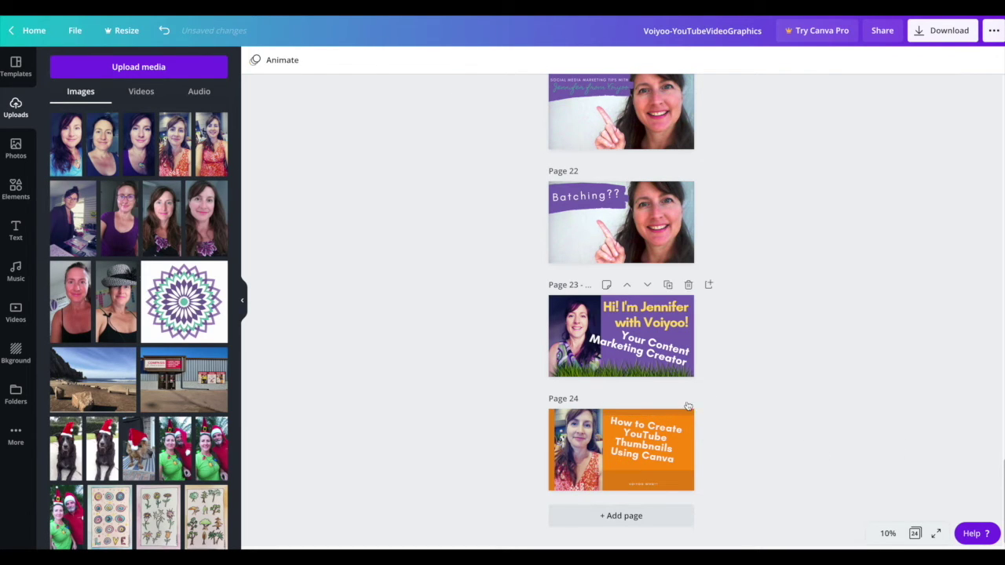
# Shift the page 24 title slightly right and bring the lighter orange rectangle's right edge in from the page edge
pyautogui.moveTo(664, 453); pyautogui.dragTo(717, 447)
pyautogui.click(812, 468)
pyautogui.click(607, 467)
pyautogui.click(810, 454)
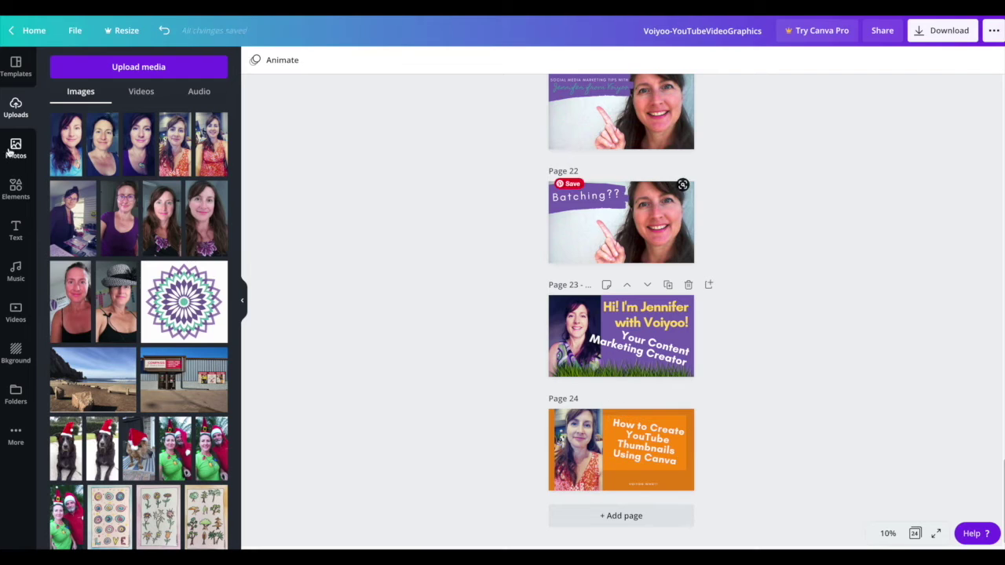
# Color the title's last line "Using Canva" teal on page 24
pyautogui.click(648, 445)
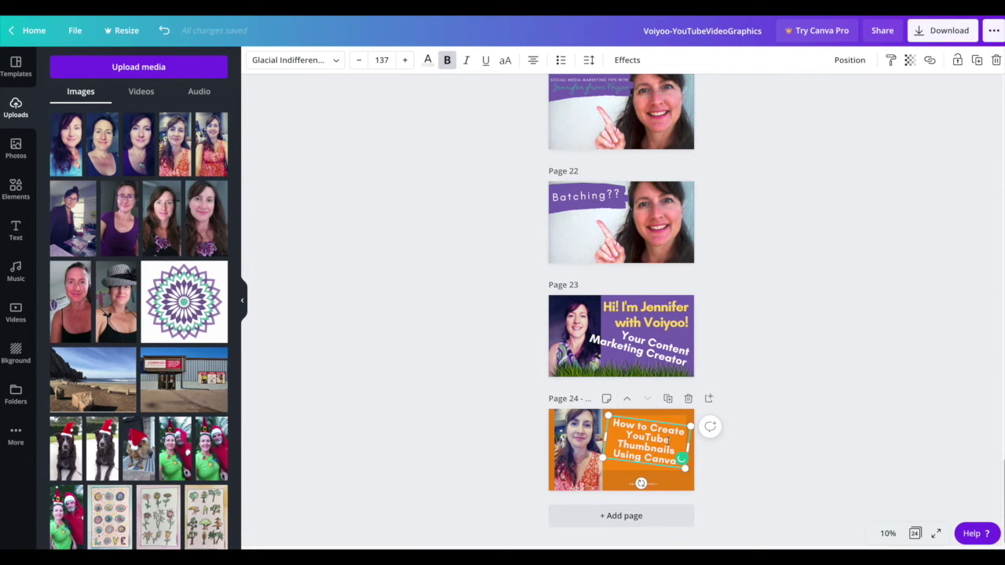
pyautogui.moveTo(615, 453); pyautogui.dragTo(763, 449)
pyautogui.click(763, 450)
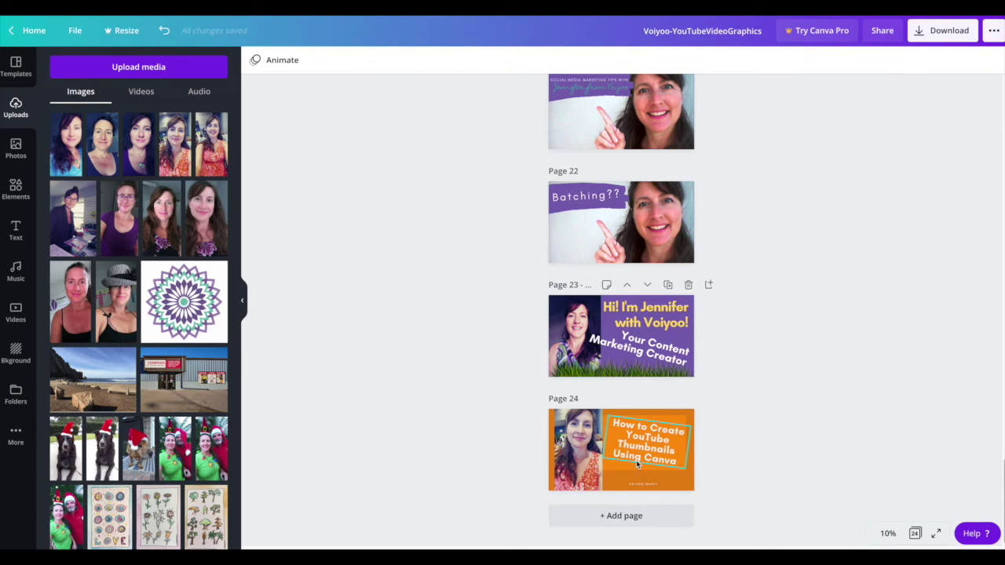
pyautogui.click(634, 455)
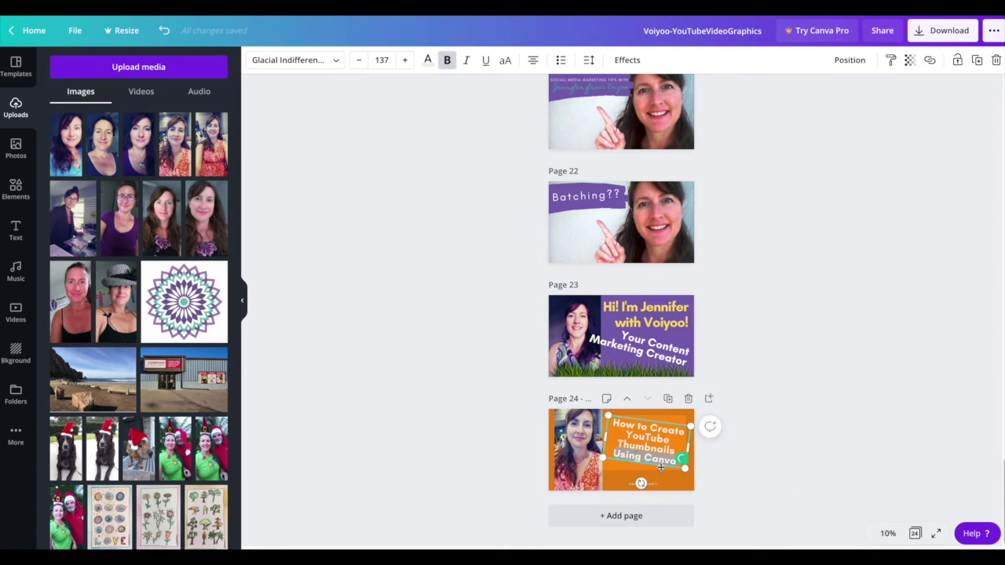
pyautogui.click(428, 61)
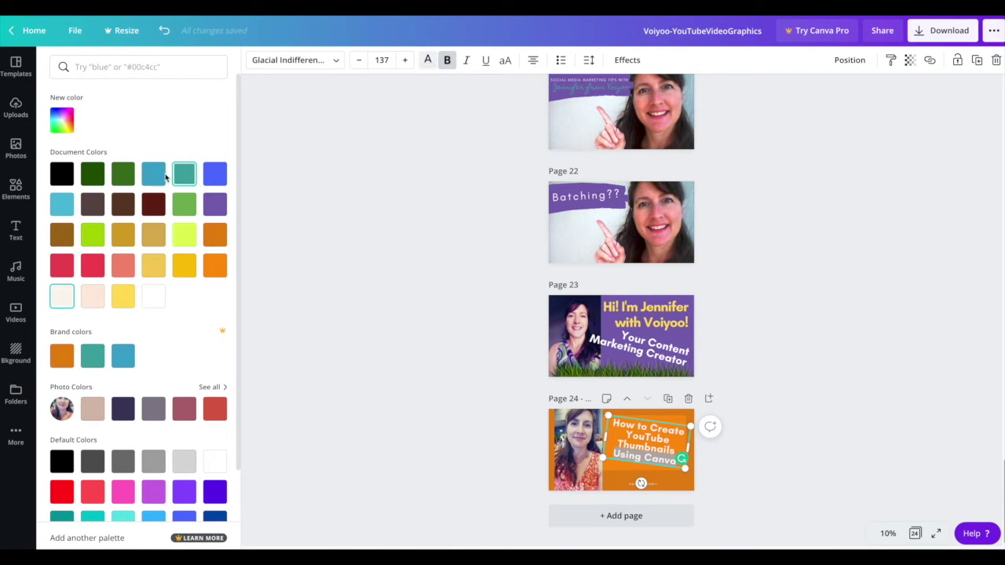
pyautogui.click(183, 175)
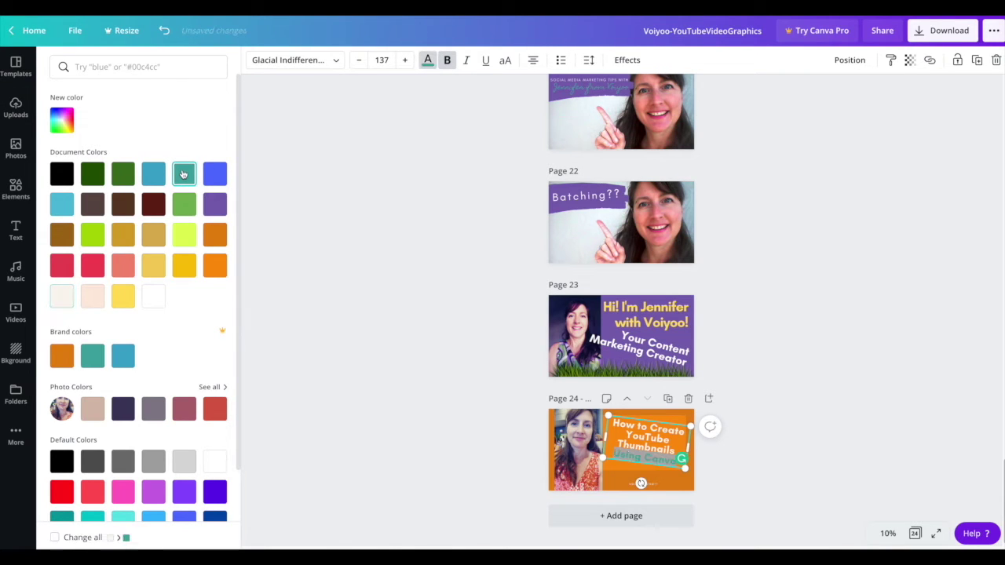
pyautogui.click(429, 227)
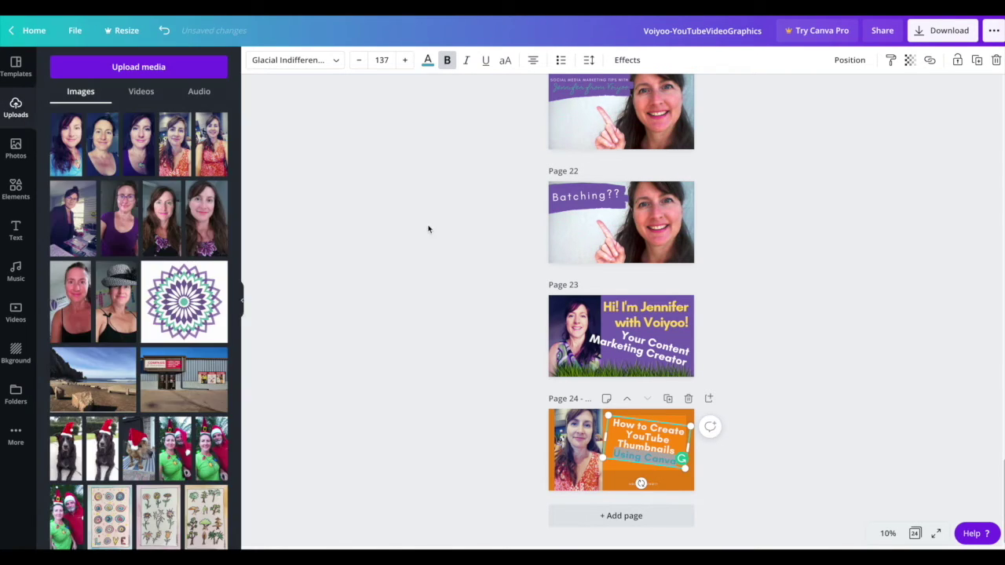
# Delete the line "Using Canva" from the title and shift the remaining three lines slightly up and right
pyautogui.click(817, 271)
pyautogui.click(640, 459)
pyautogui.press('BackSpace')
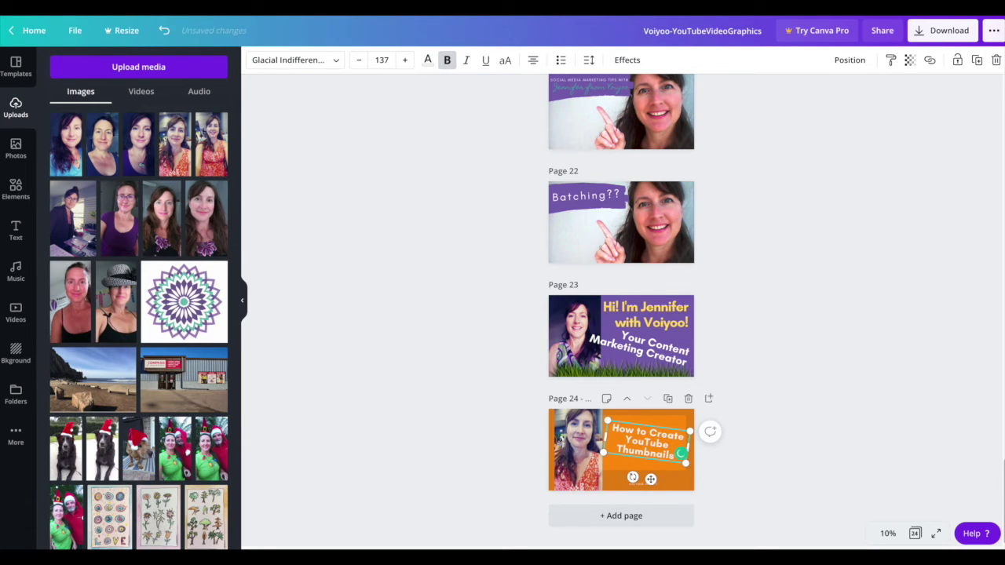
pyautogui.click(808, 421)
pyautogui.moveTo(645, 444); pyautogui.dragTo(648, 440)
pyautogui.click(801, 290)
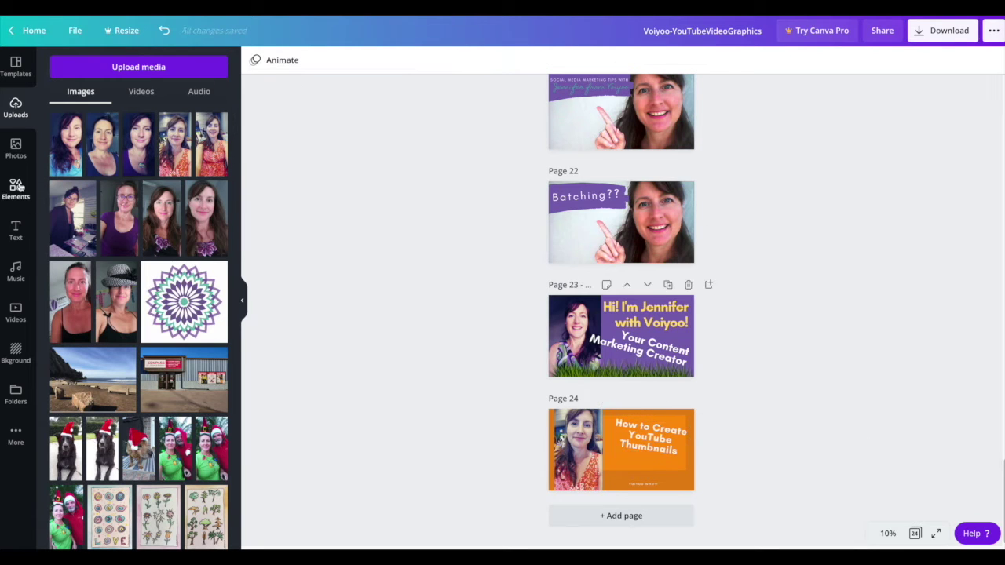
# Move the small text line up beneath the title, replace its wording with "Using Canva", and set its font size to 144
pyautogui.moveTo(646, 485); pyautogui.dragTo(645, 464)
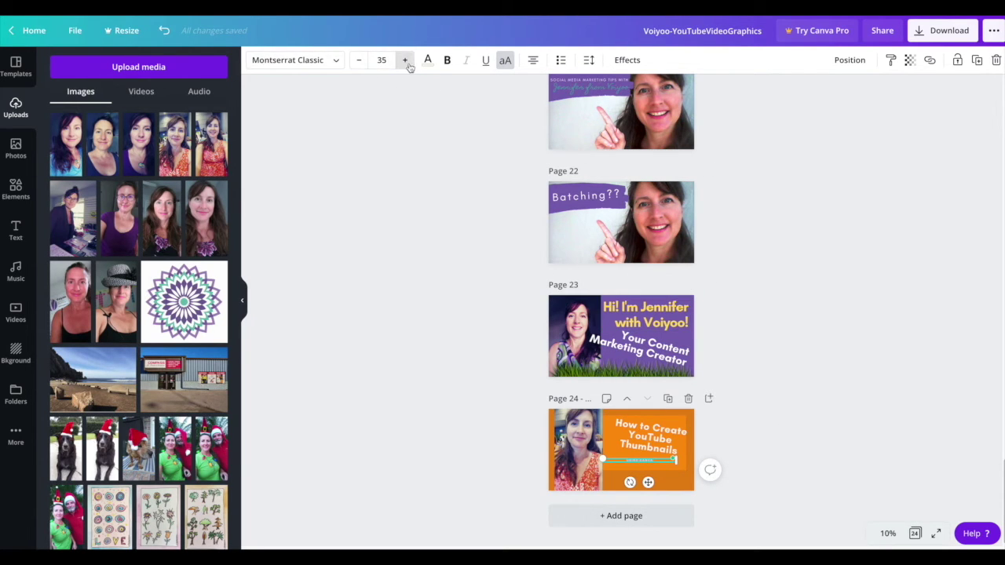
pyautogui.click(381, 59)
pyautogui.scroll(-3, 395, 283)
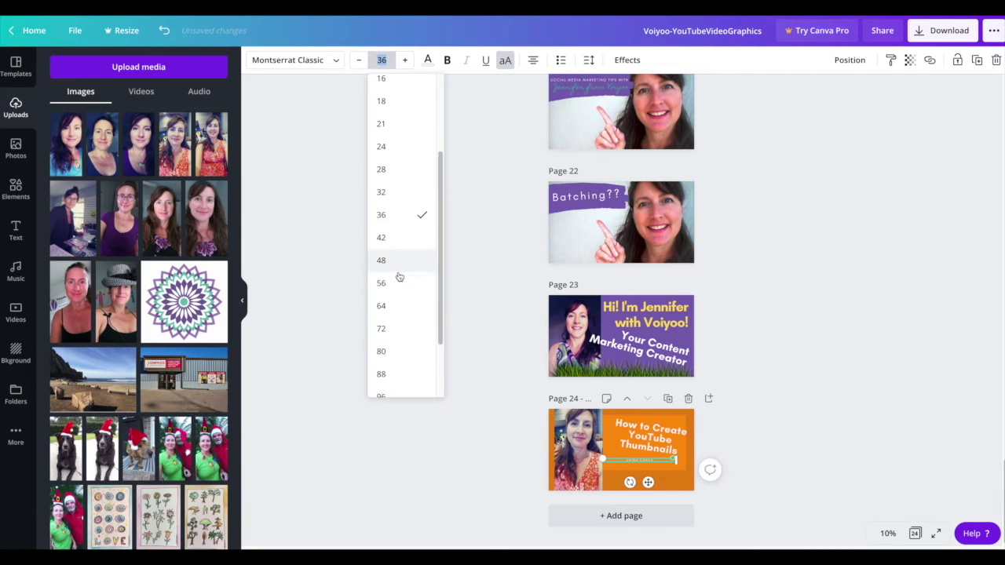
pyautogui.click(383, 381)
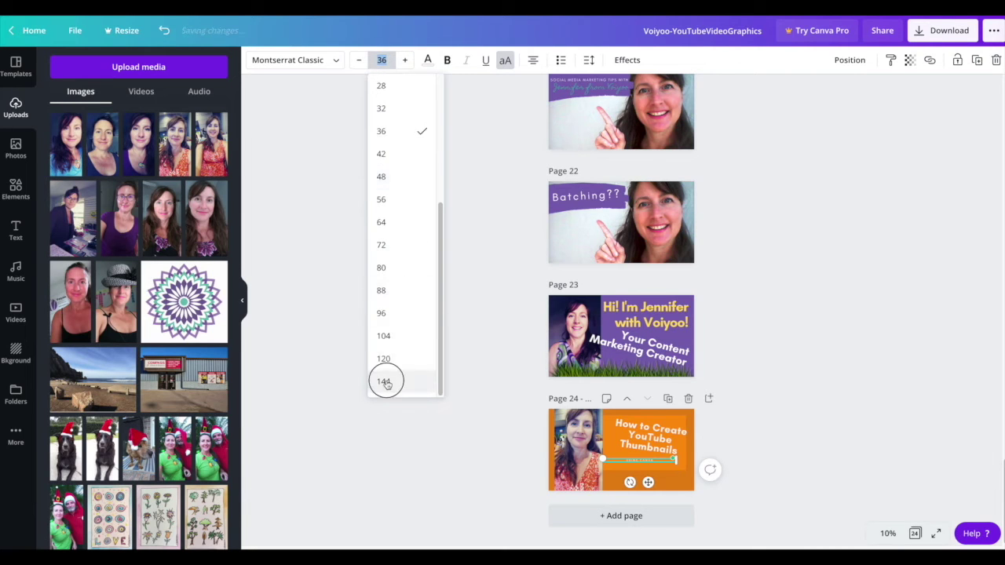
# Turn off all caps for the separate "Using Canva" text and set its letter spacing to 30
pyautogui.click(505, 61)
pyautogui.click(591, 411)
pyautogui.doubleClick(640, 468)
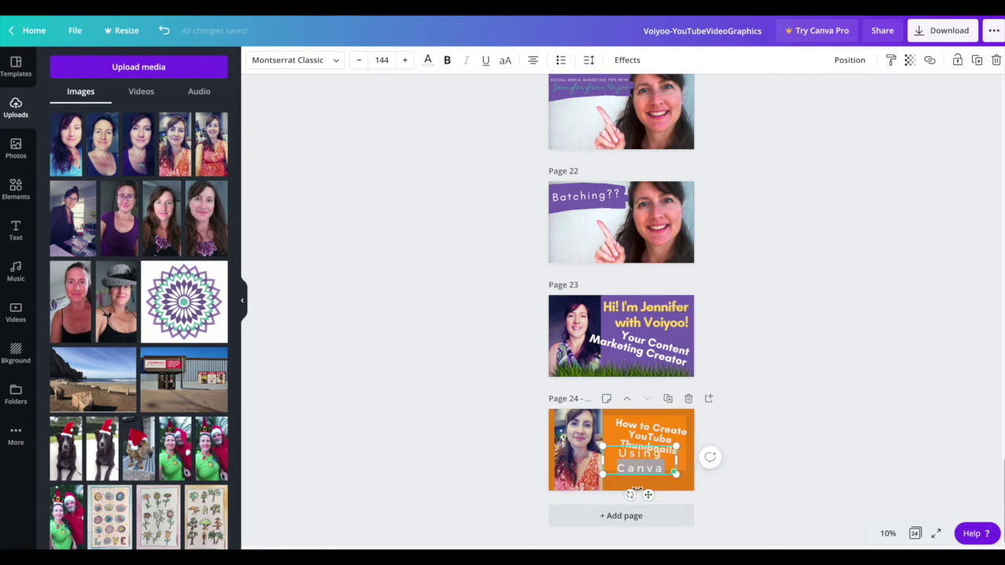
pyautogui.moveTo(659, 465); pyautogui.dragTo(623, 453)
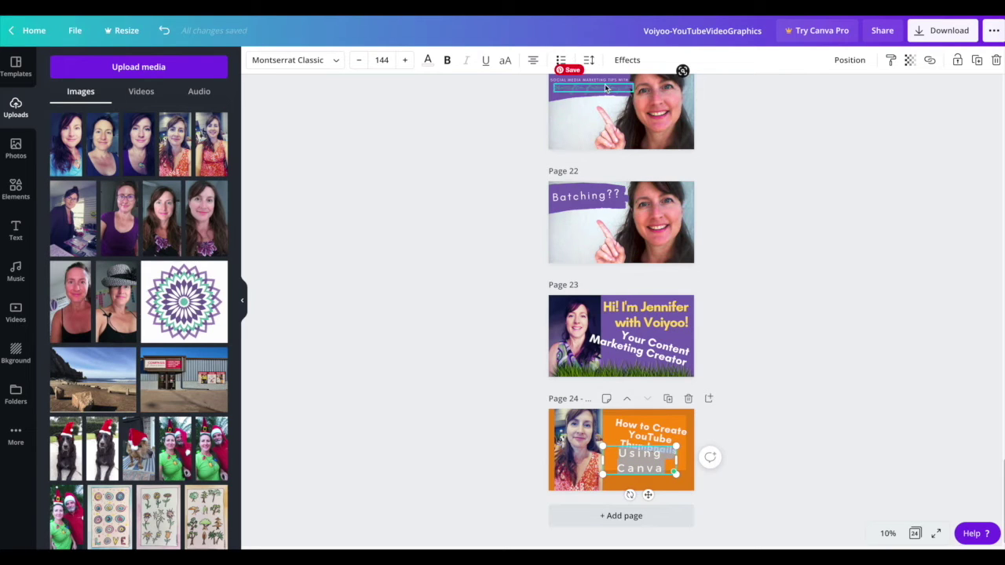
pyautogui.click(589, 59)
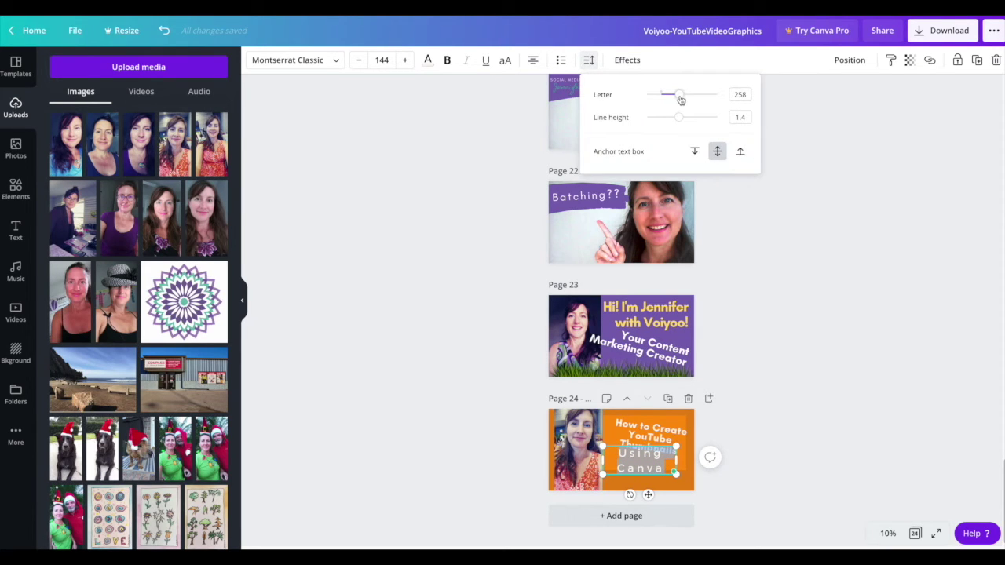
pyautogui.moveTo(682, 97); pyautogui.dragTo(661, 95)
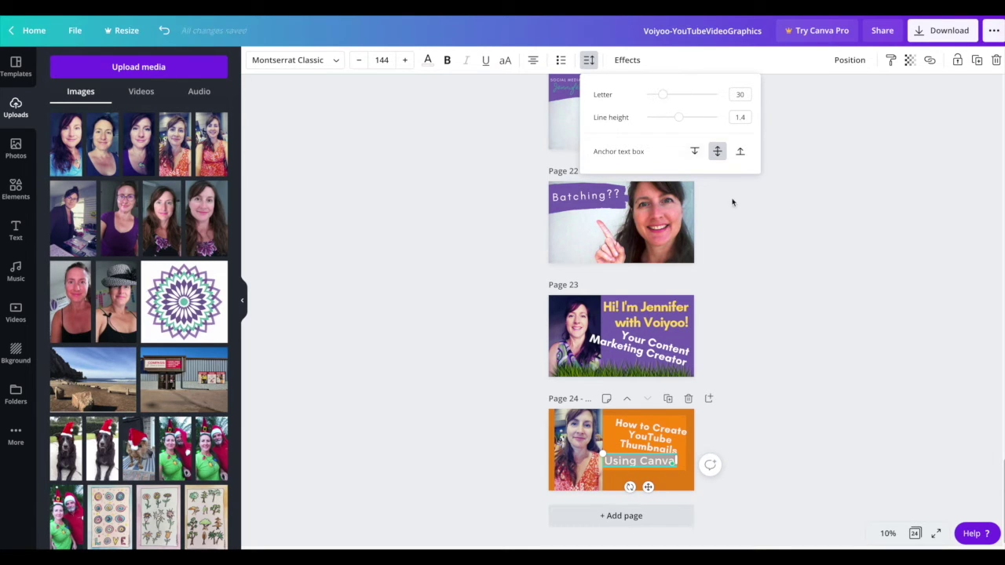
pyautogui.click(856, 252)
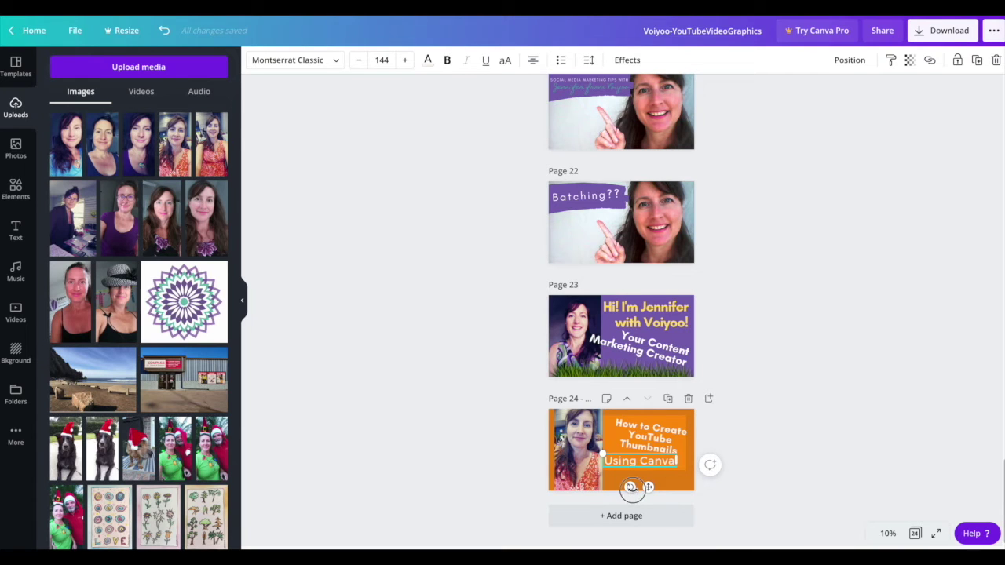
# Move "Using Canva" slightly down and right beneath the title and split it into two lines, one word each
pyautogui.moveTo(644, 461); pyautogui.dragTo(647, 464)
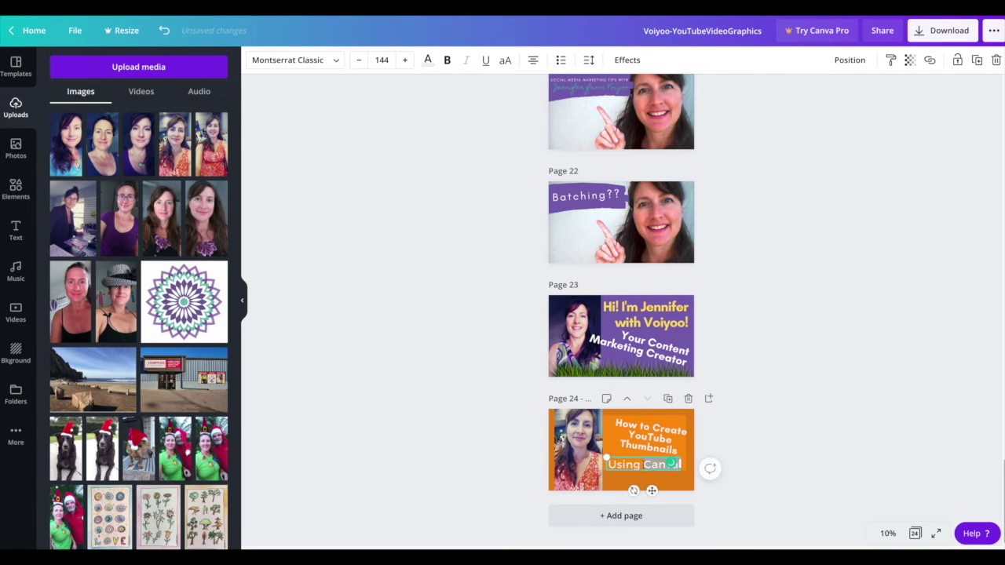
pyautogui.click(646, 475)
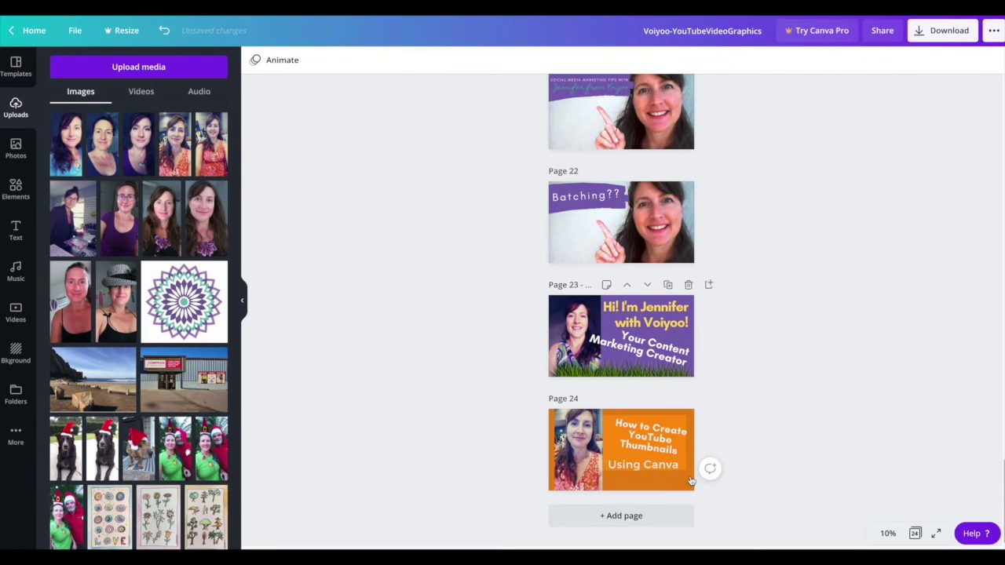
pyautogui.click(646, 465)
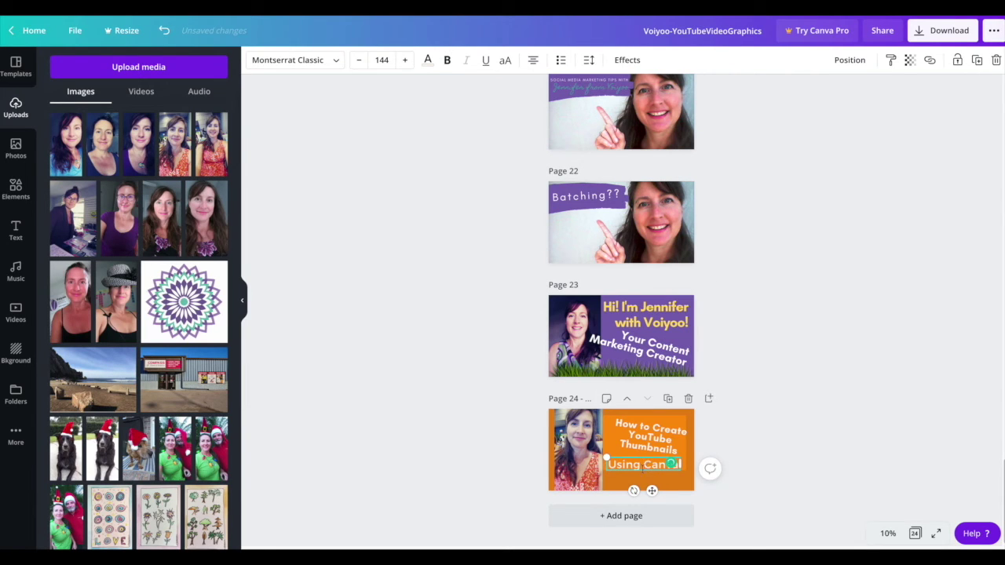
pyautogui.moveTo(656, 472); pyautogui.dragTo(680, 476)
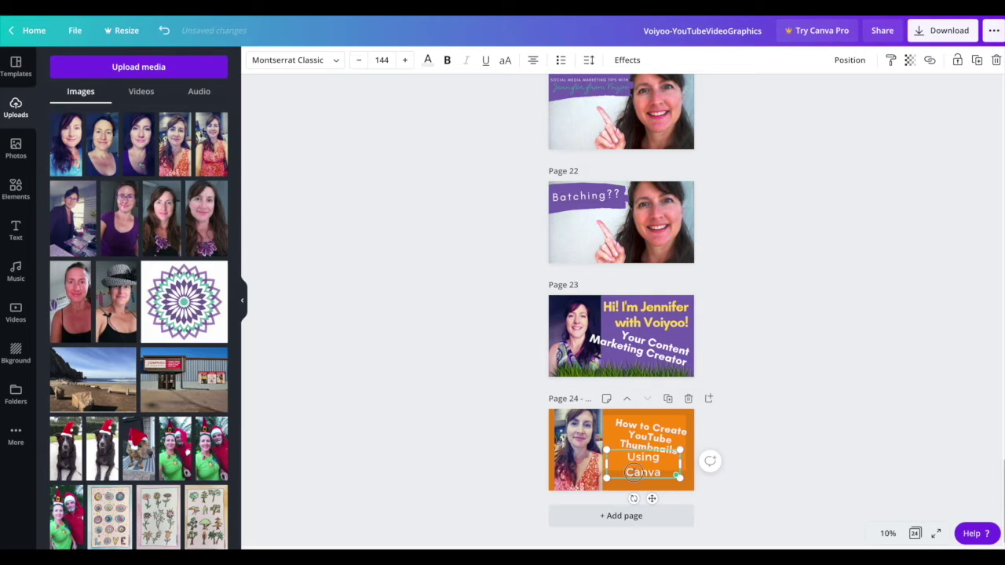
# Reduce the line height of the two-line "Using Canva" text
pyautogui.click(663, 476)
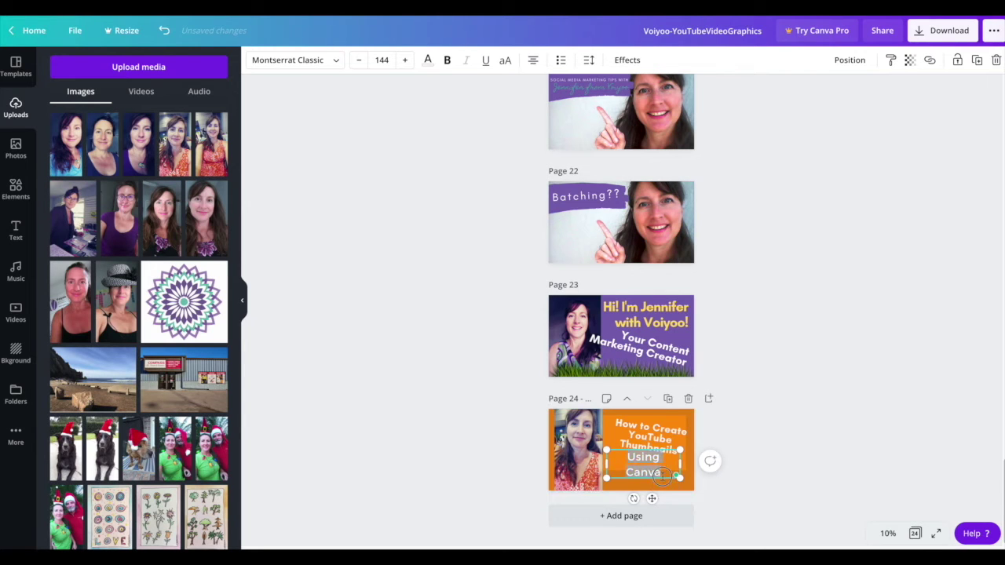
pyautogui.click(589, 60)
pyautogui.click(678, 118)
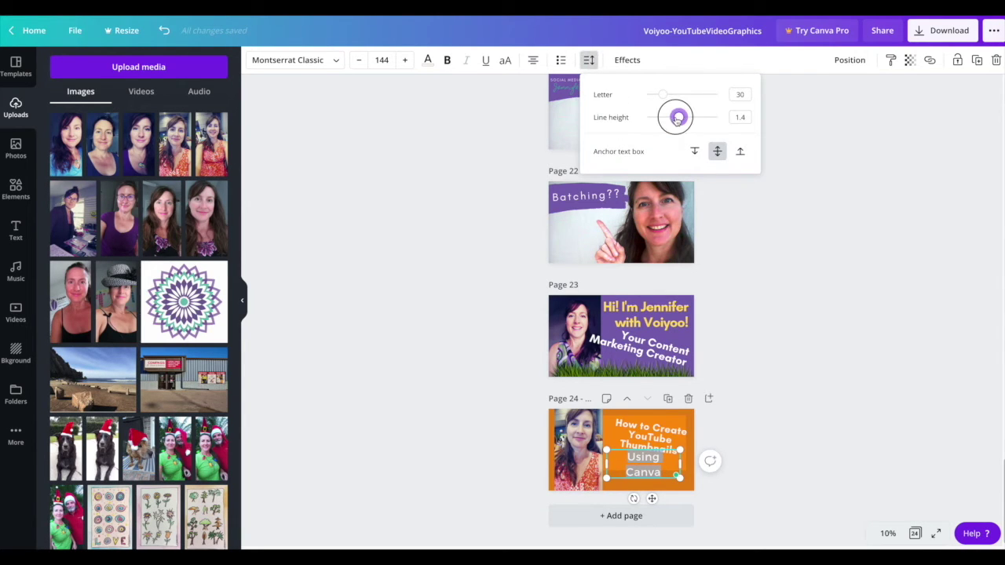
pyautogui.moveTo(678, 118); pyautogui.dragTo(668, 120)
pyautogui.click(790, 196)
# Try teal, blue, light blue, purple and gold for the "Using Canva" text, and settle on white
pyautogui.click(643, 463)
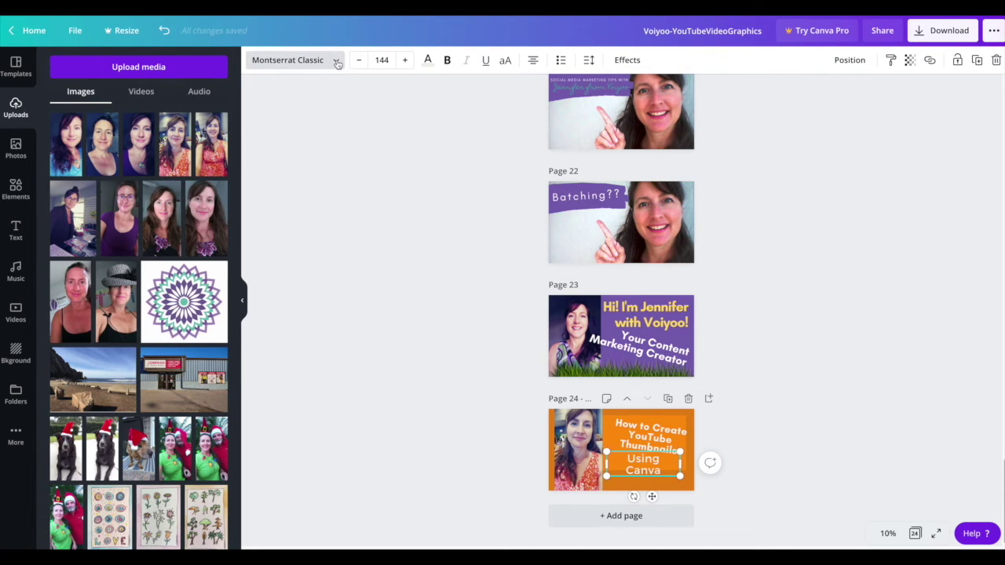
pyautogui.click(428, 60)
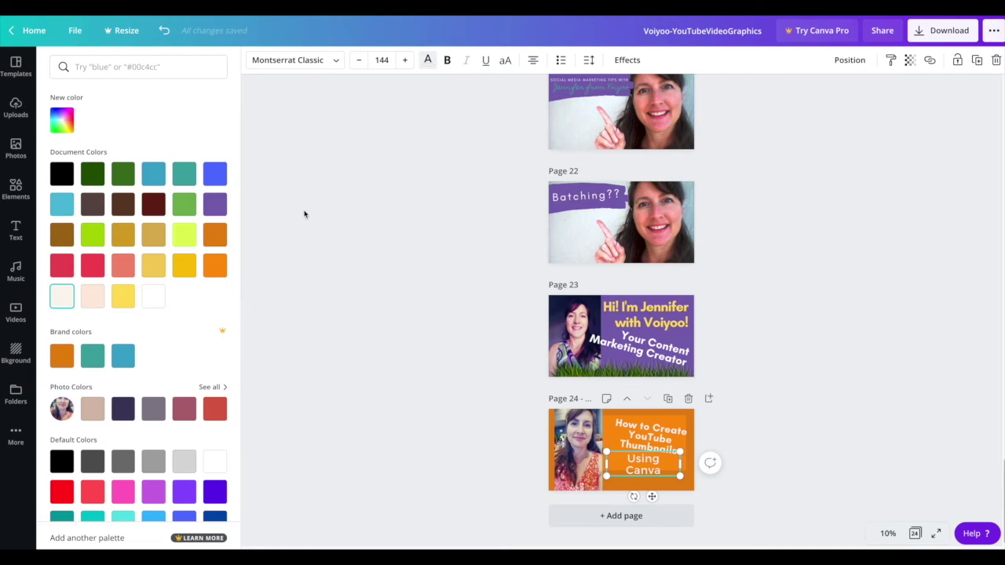
pyautogui.click(186, 174)
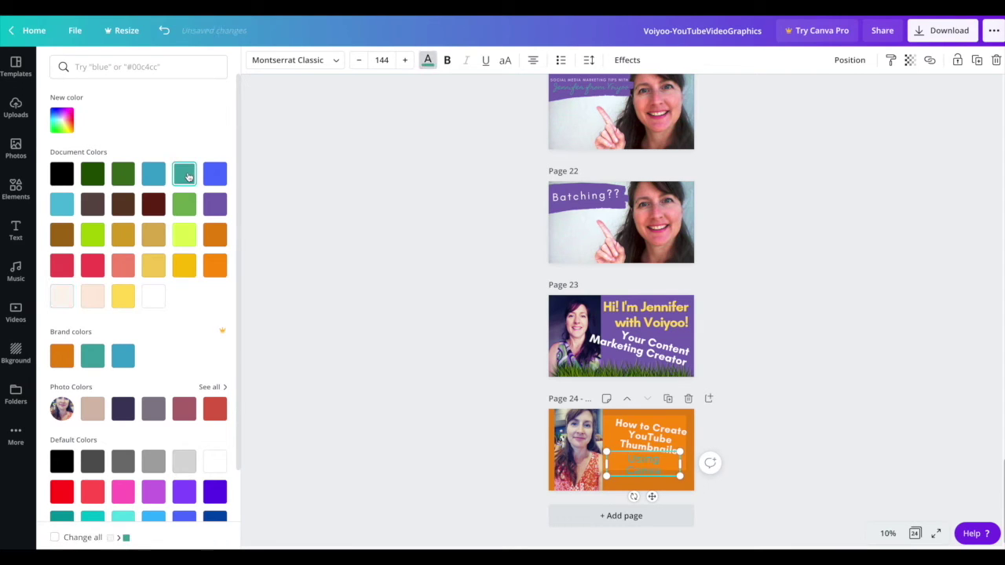
pyautogui.click(212, 176)
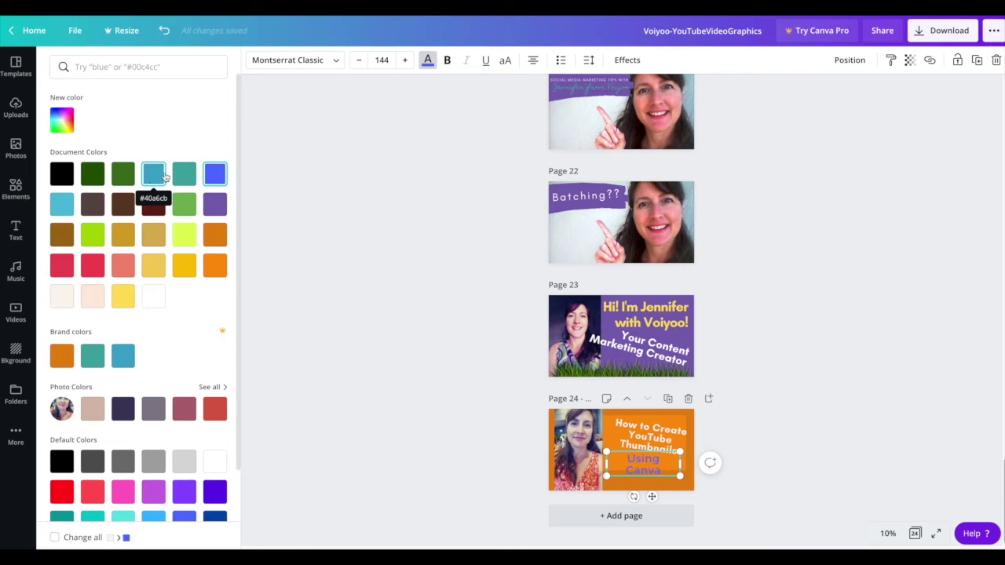
pyautogui.click(164, 176)
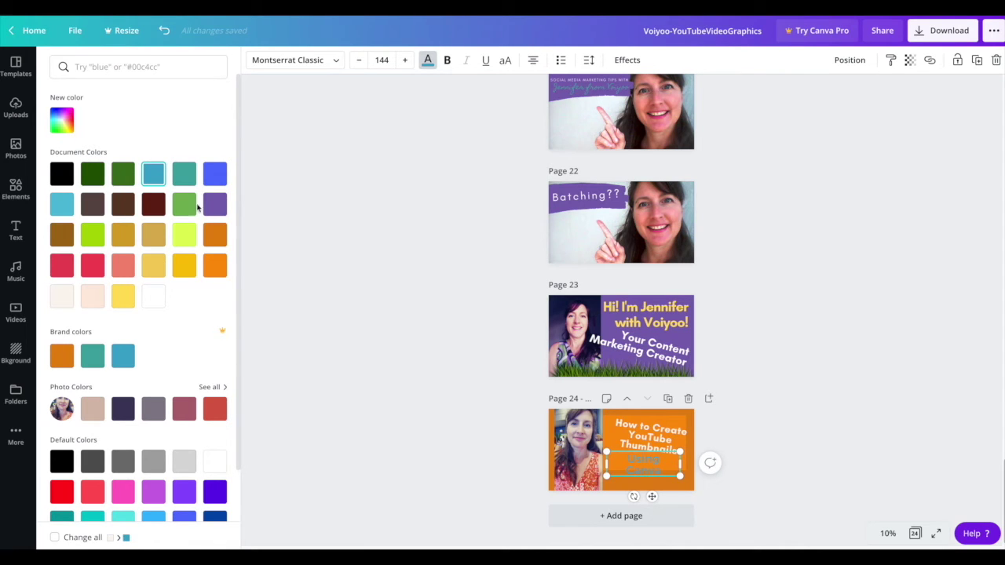
pyautogui.click(223, 206)
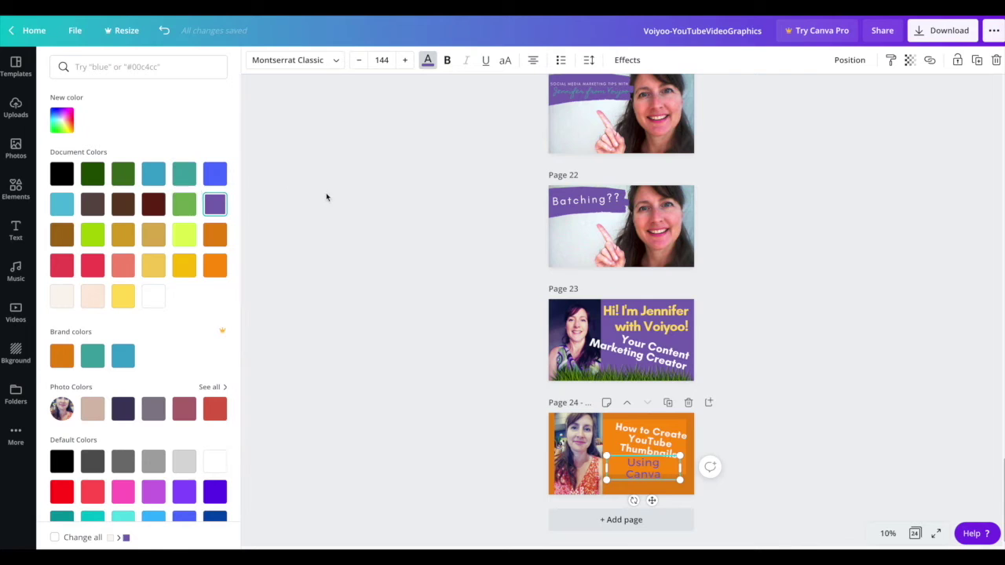
pyautogui.click(151, 268)
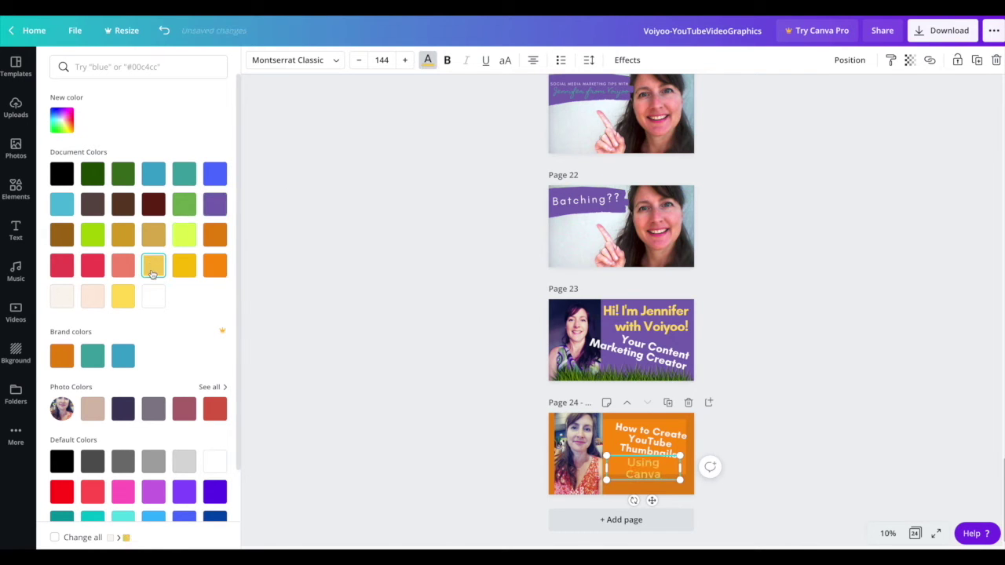
pyautogui.click(154, 297)
pyautogui.click(702, 508)
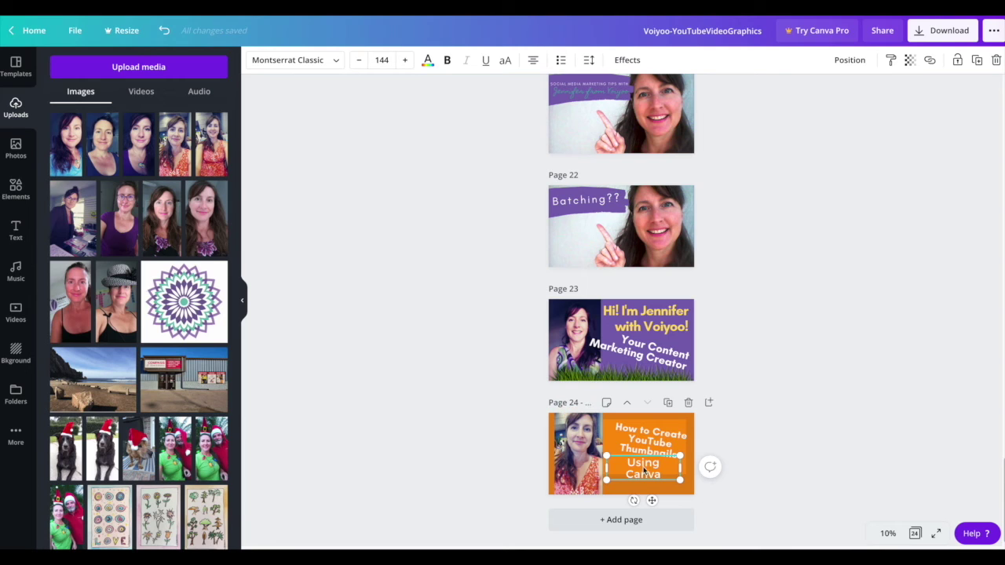
# Try the Homemade Apple, Amsterdam Three and Aloja fonts for the "Using Canva" text on page 24
pyautogui.click(335, 62)
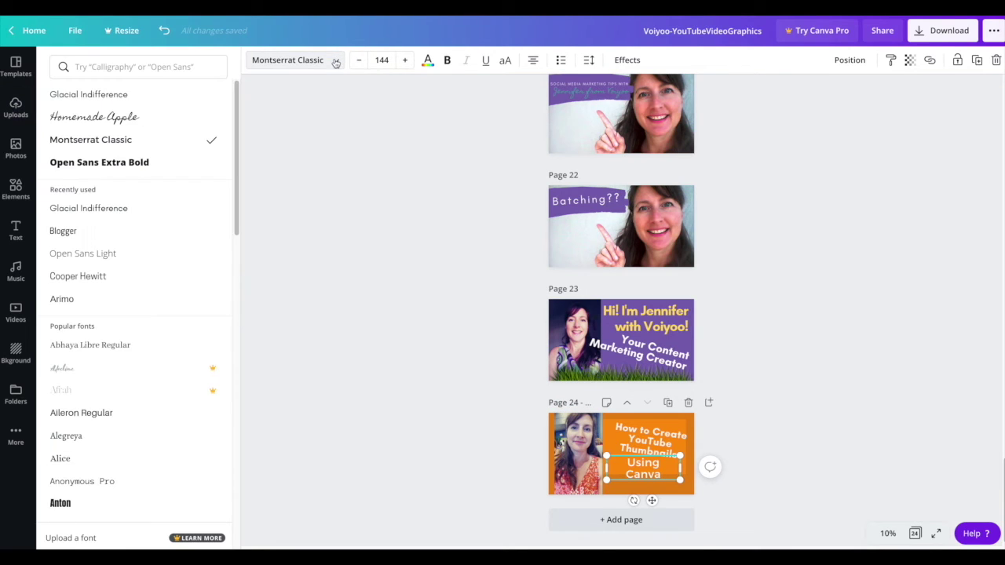
pyautogui.click(106, 118)
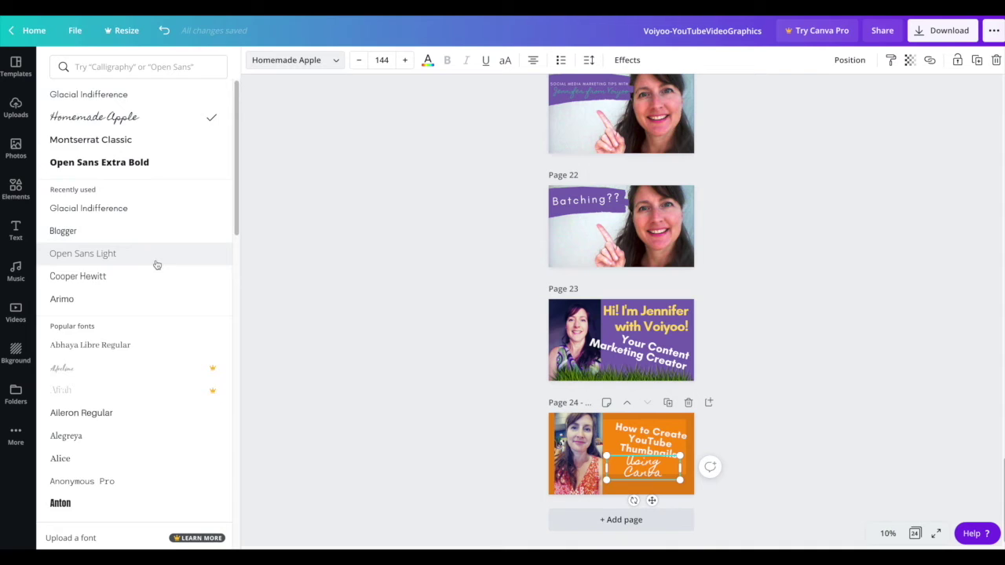
pyautogui.scroll(-2, 155, 265)
pyautogui.scroll(-10, 153, 264)
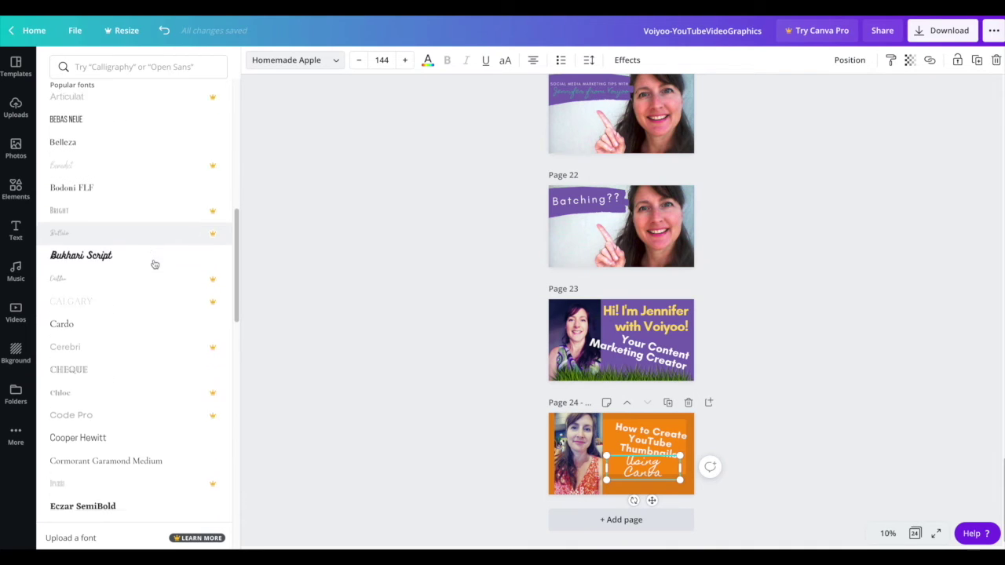
pyautogui.scroll(-6, 114, 242)
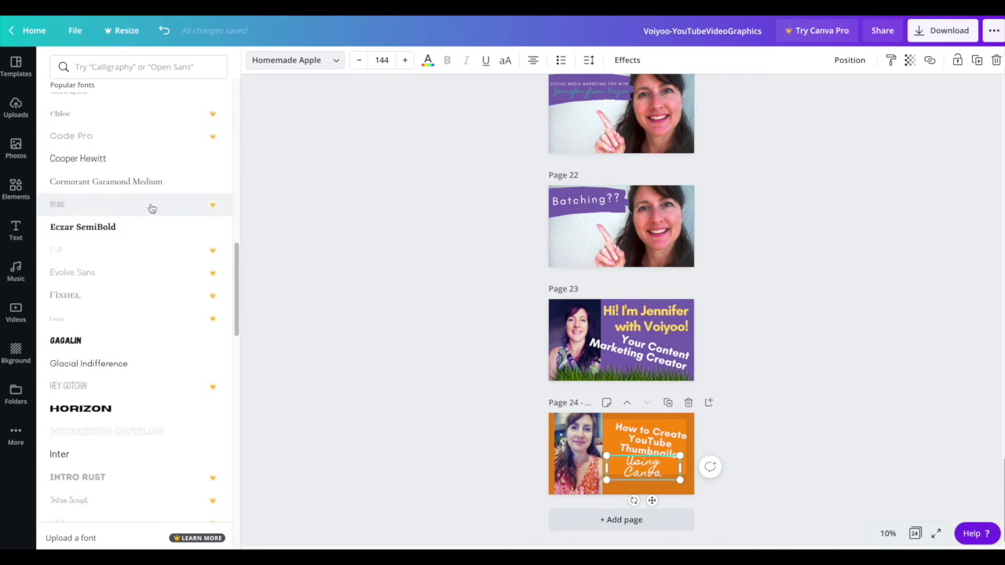
pyautogui.scroll(-4, 146, 186)
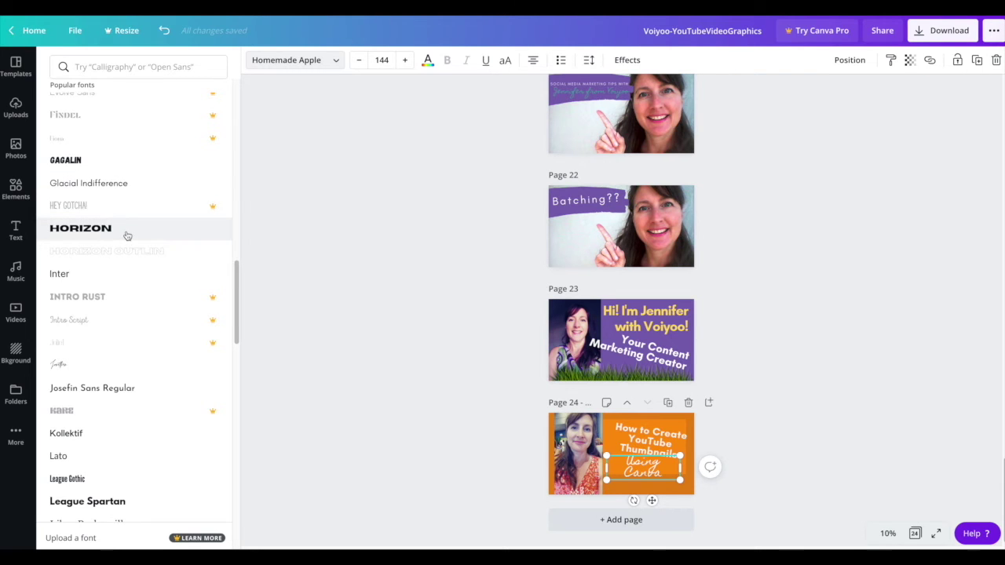
pyautogui.scroll(-8, 128, 235)
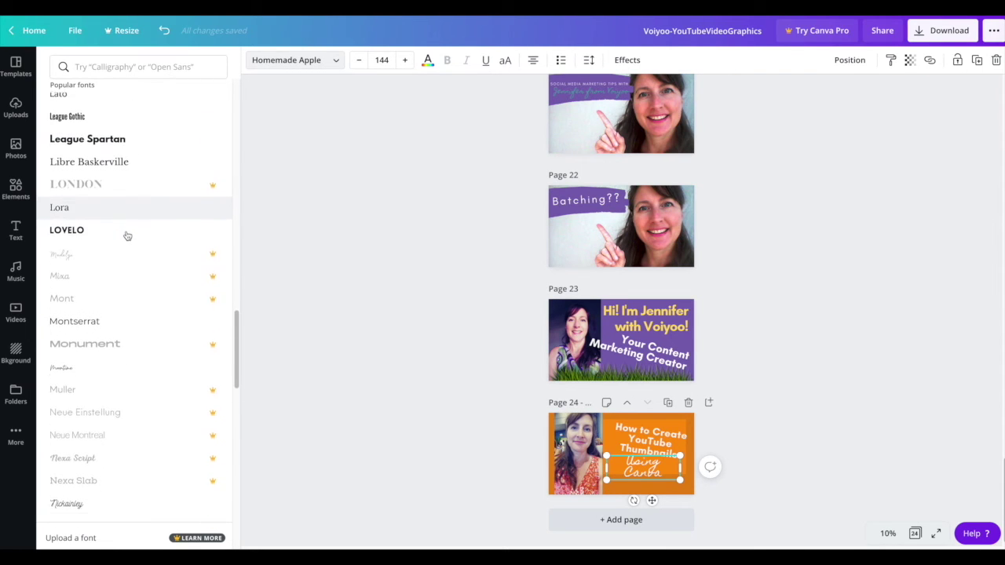
pyautogui.scroll(-10, 126, 271)
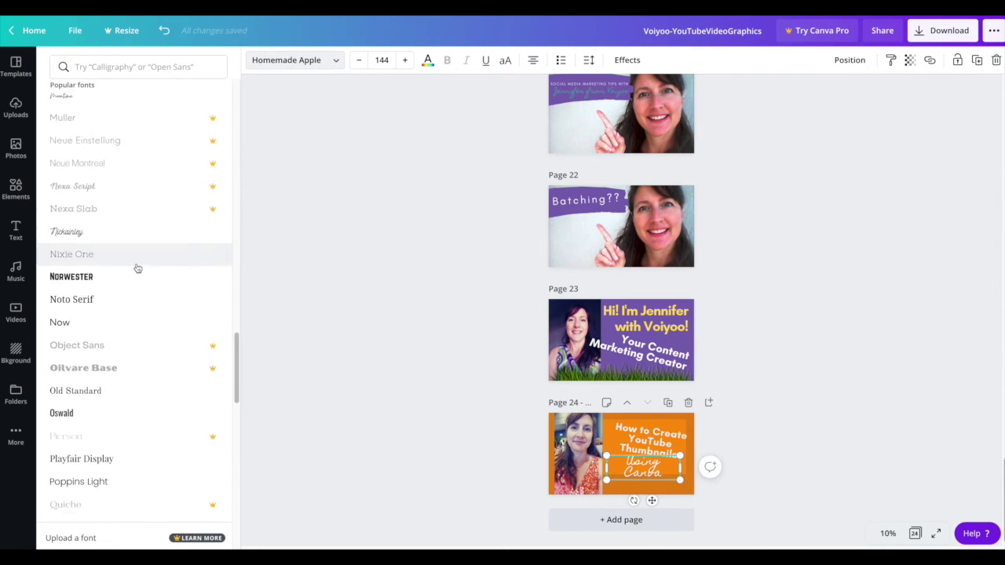
pyautogui.scroll(-4, 137, 268)
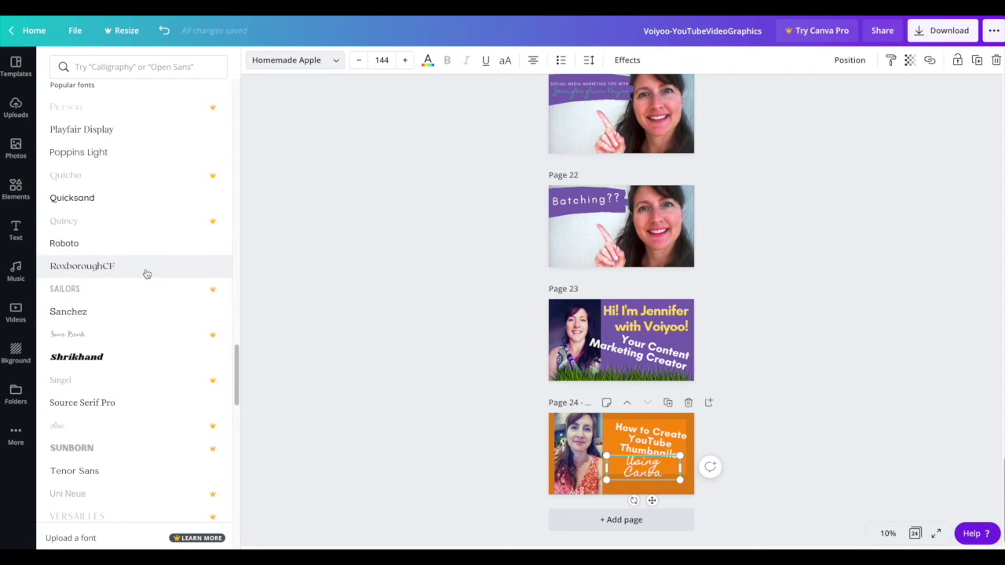
pyautogui.scroll(-20, 144, 258)
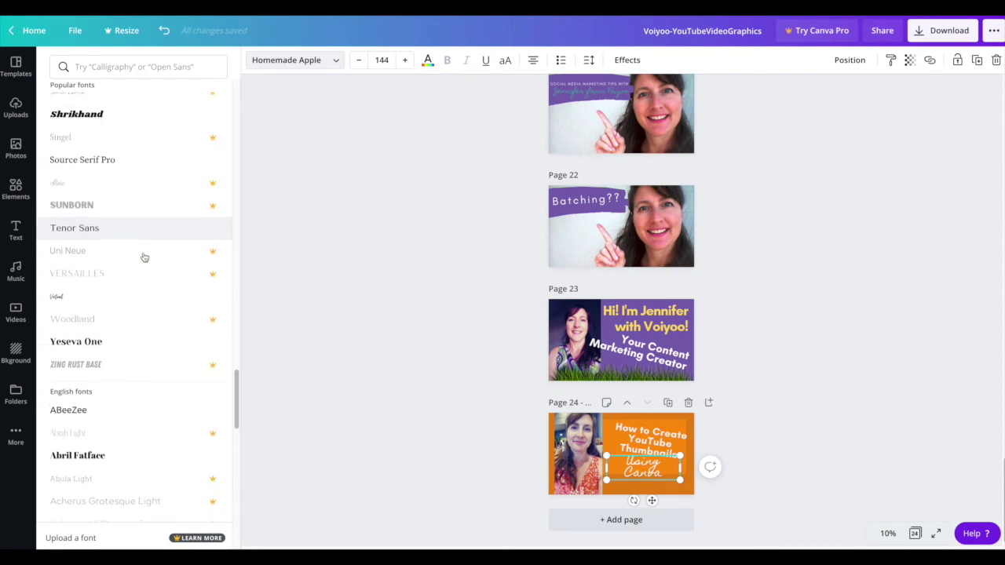
pyautogui.scroll(-3, 145, 258)
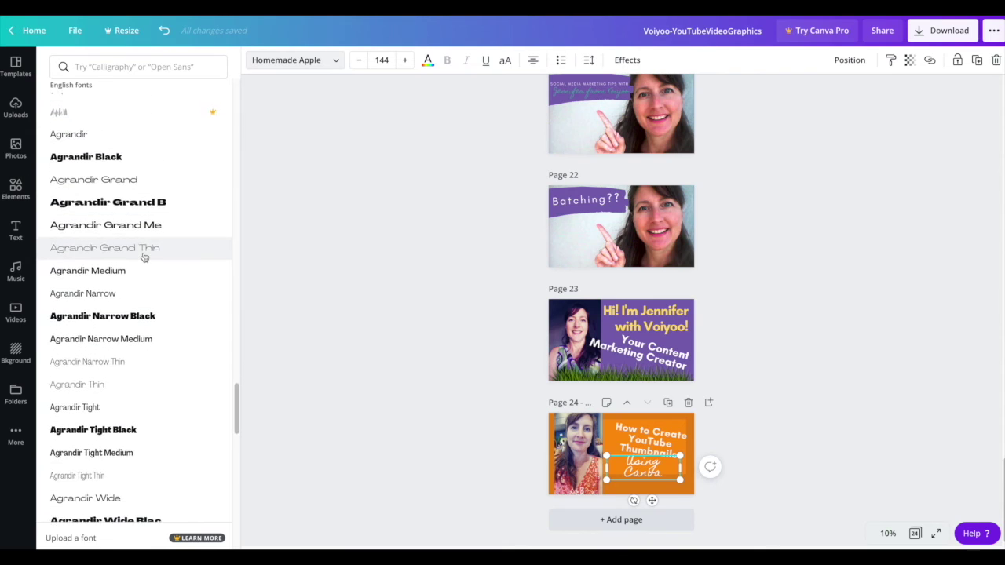
pyautogui.scroll(-6, 168, 276)
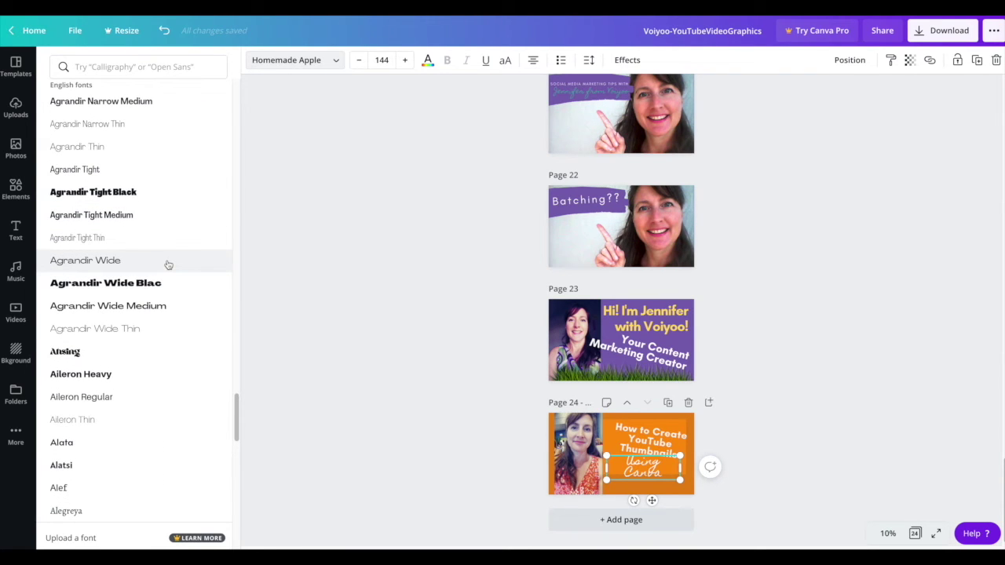
pyautogui.scroll(-2, 162, 259)
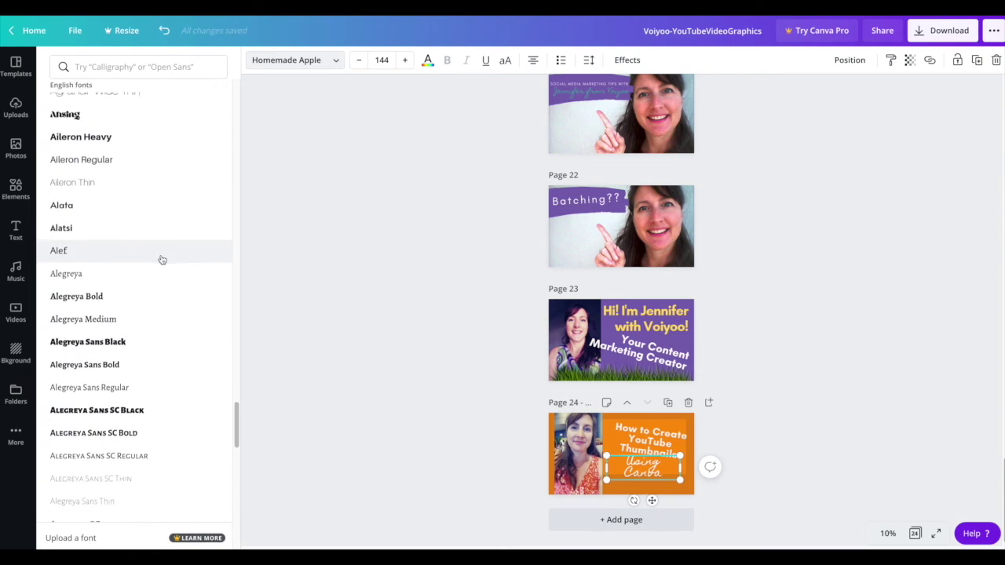
pyautogui.scroll(-5, 164, 248)
pyautogui.scroll(-5, 163, 248)
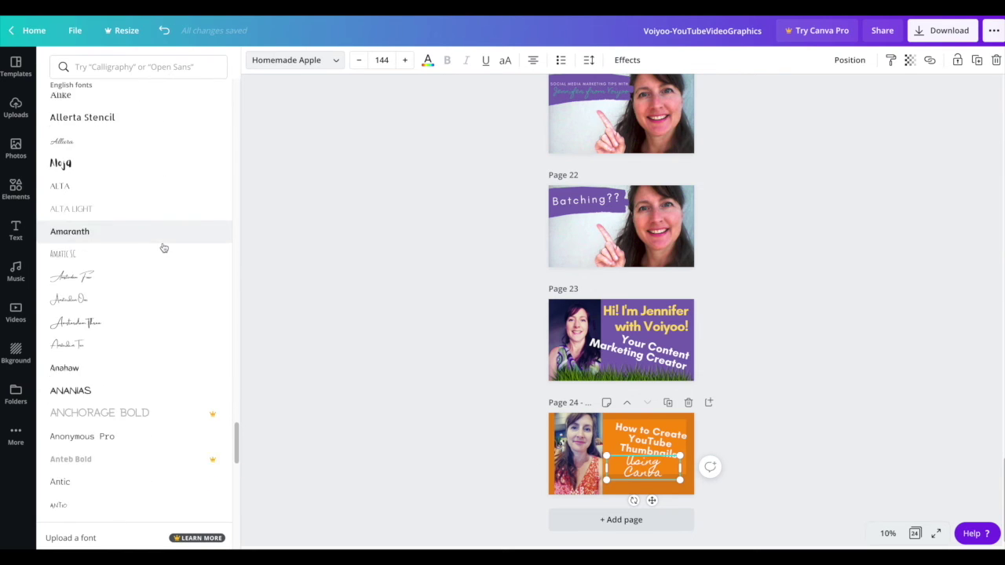
pyautogui.click(93, 314)
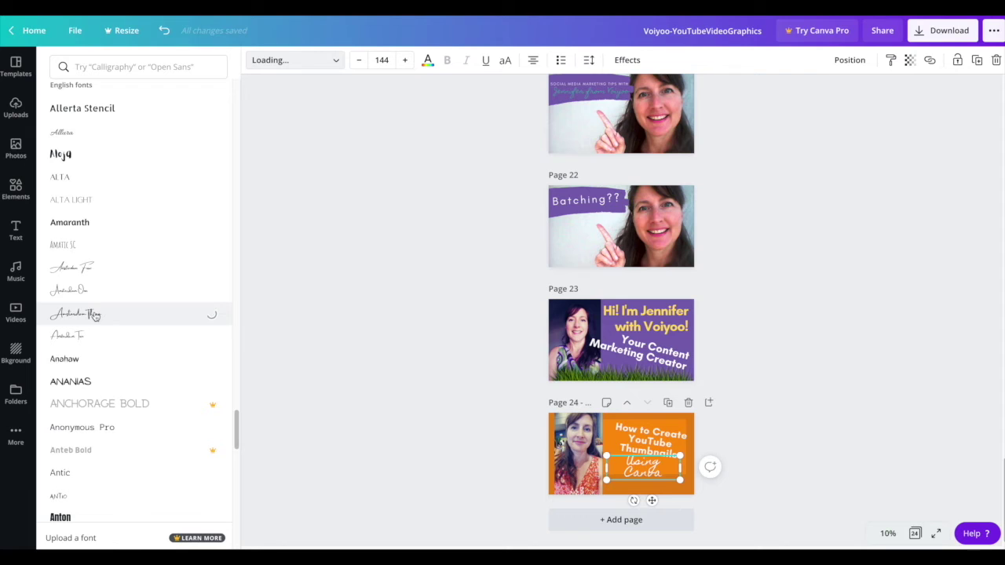
pyautogui.click(61, 156)
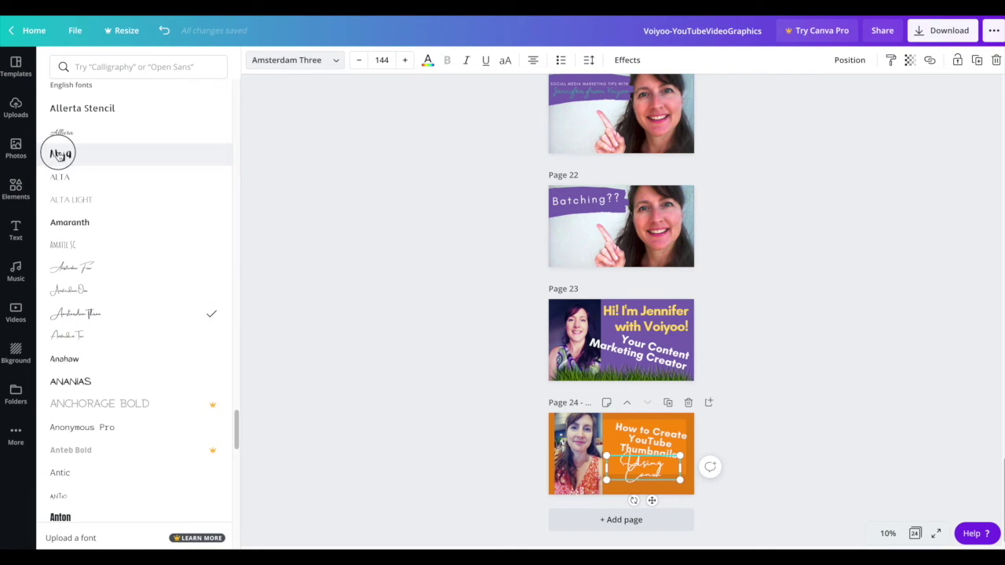
# Enlarge the "Using Canva" text to size 193 and set its font to Apricots
pyautogui.moveTo(693, 491); pyautogui.dragTo(705, 491)
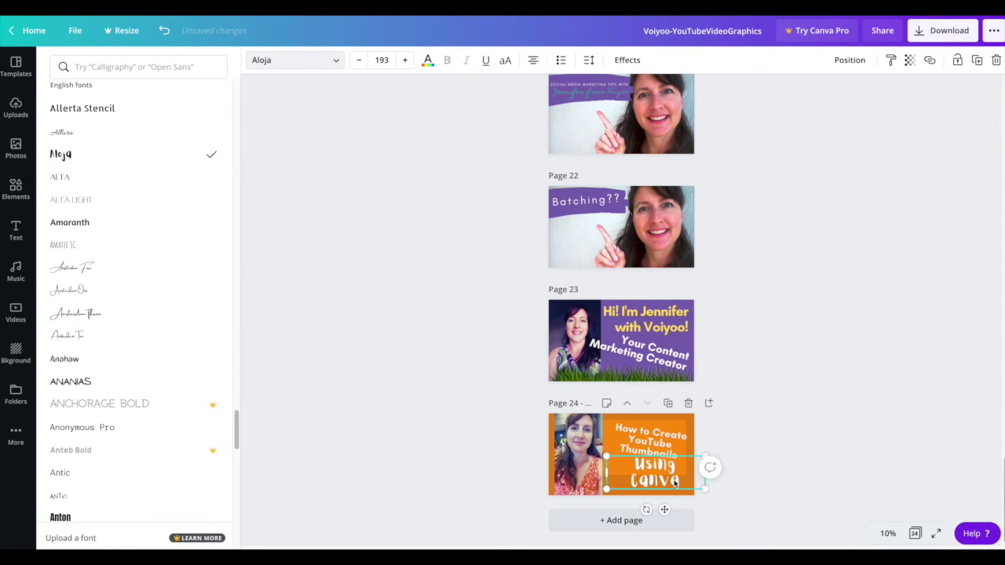
pyautogui.scroll(-5, 152, 343)
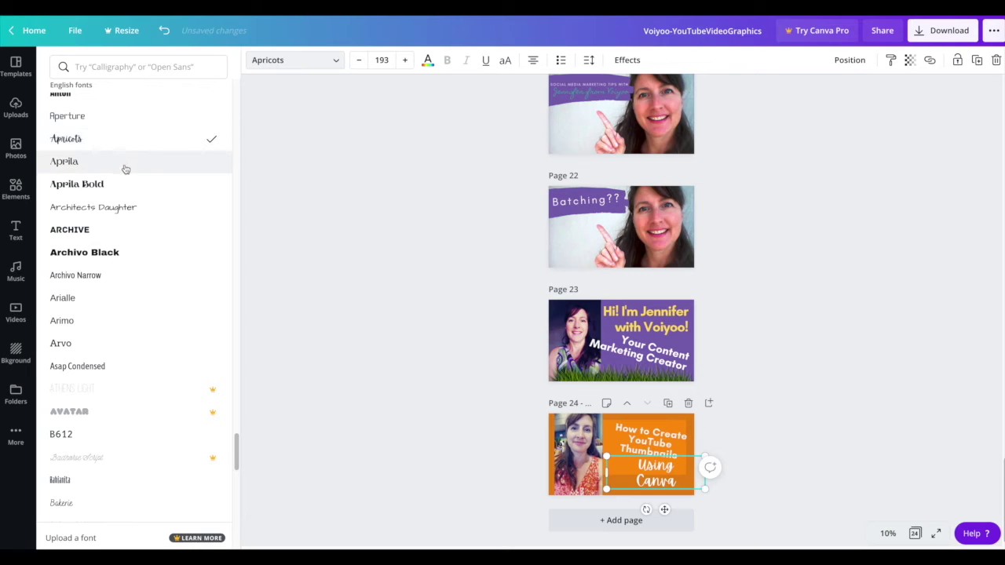
# Try a gold swatch for "Using Canva", and settle on the custom bright yellow #F3ED5C
pyautogui.click(428, 59)
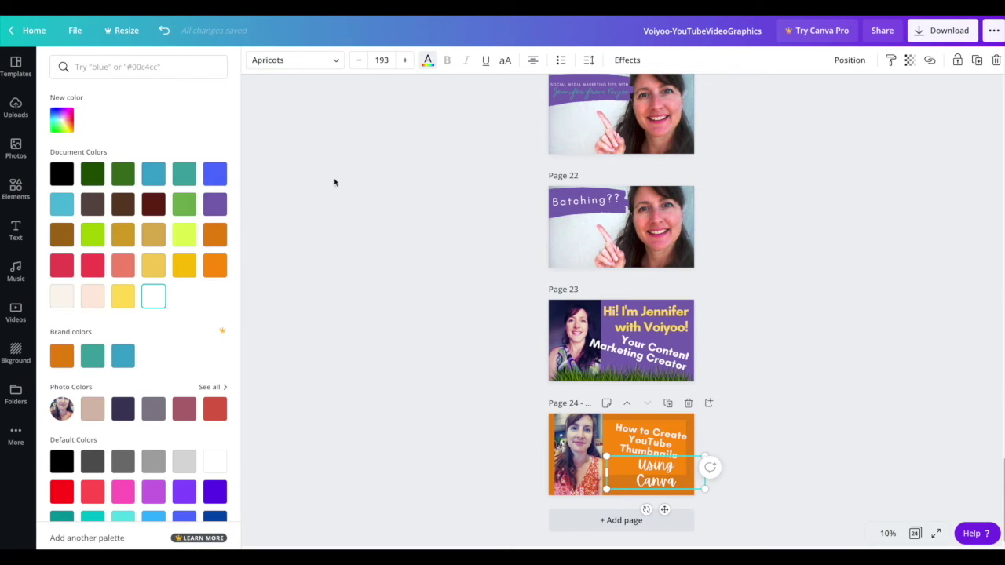
pyautogui.click(185, 266)
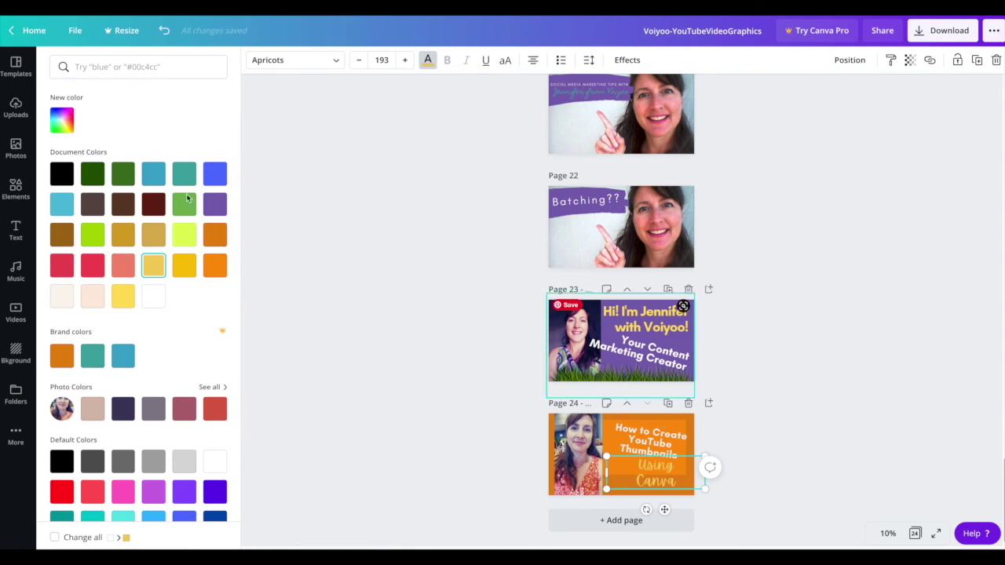
pyautogui.click(62, 120)
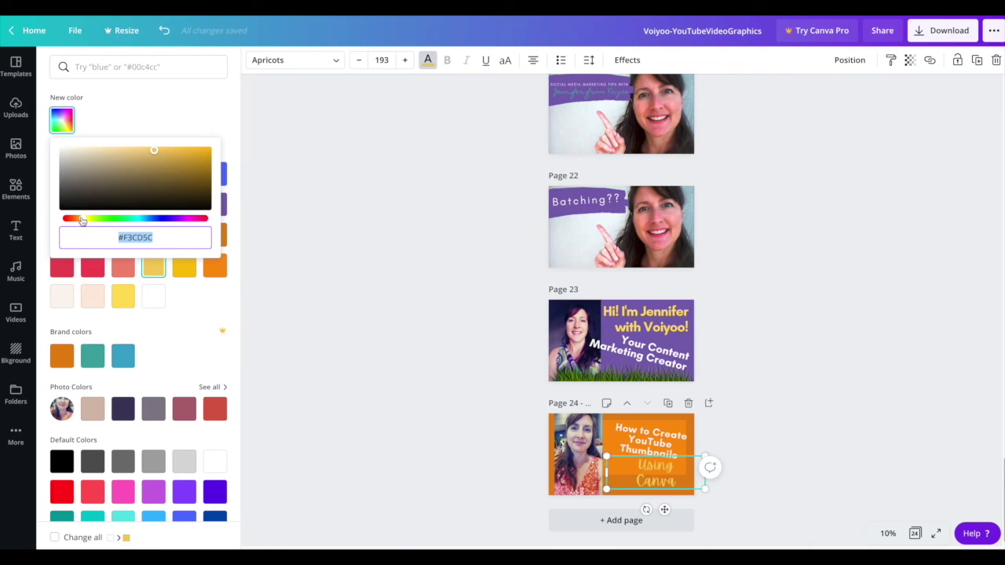
pyautogui.moveTo(85, 220); pyautogui.dragTo(89, 222)
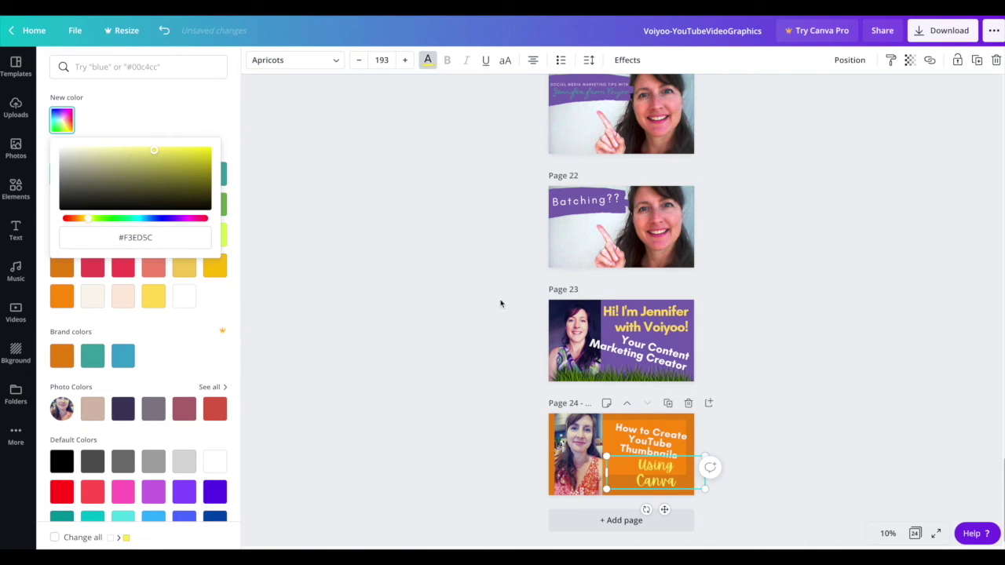
pyautogui.click(818, 295)
pyautogui.click(953, 395)
# Move "Using Canva" slightly right and down, and increase its font size to 246
pyautogui.click(664, 469)
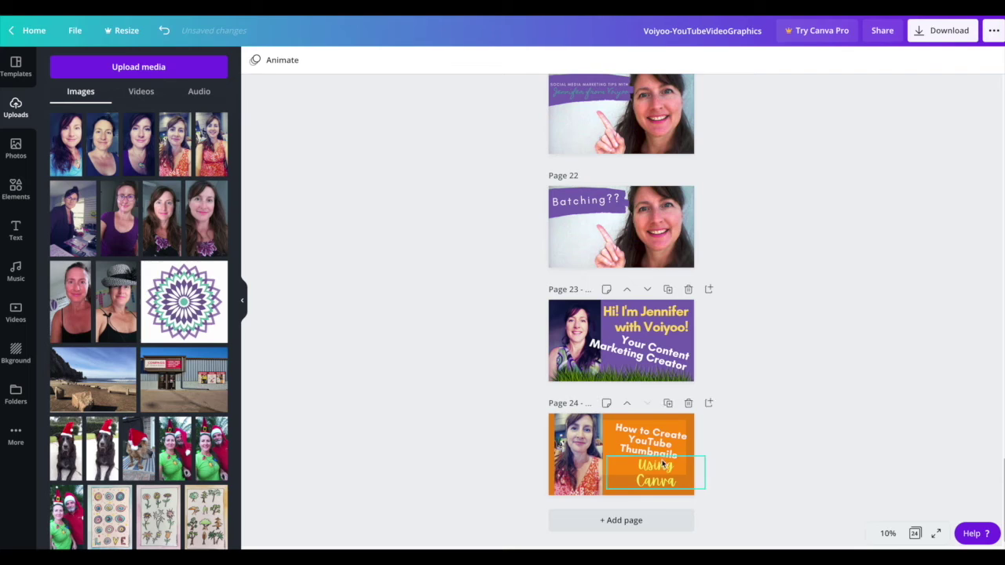
pyautogui.moveTo(667, 470); pyautogui.dragTo(668, 469)
pyautogui.click(404, 61)
pyautogui.click(405, 61)
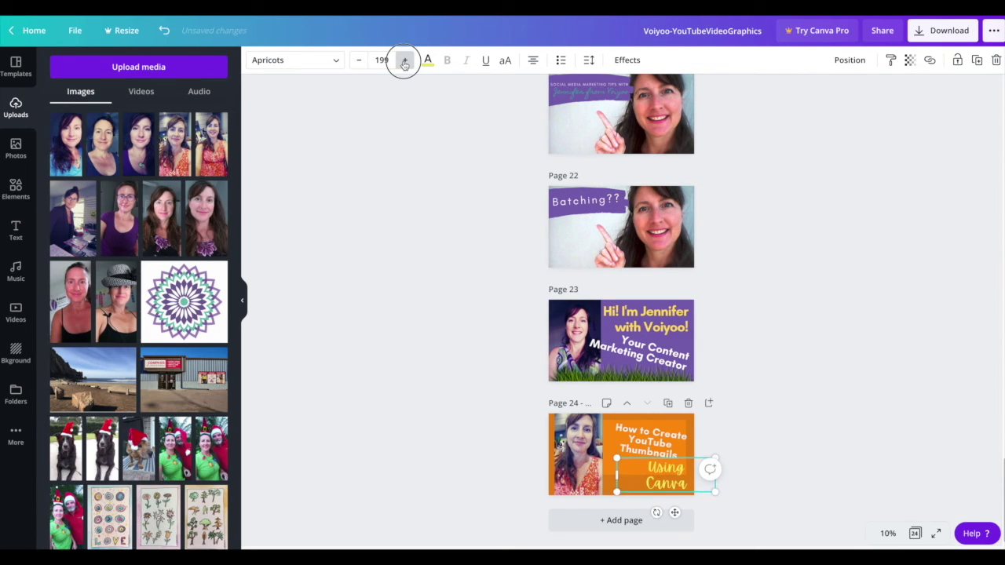
pyautogui.tripleClick(404, 60)
pyautogui.tripleClick(404, 61)
pyautogui.tripleClick(404, 60)
pyautogui.doubleClick(404, 61)
pyautogui.tripleClick(405, 60)
pyautogui.click(383, 60)
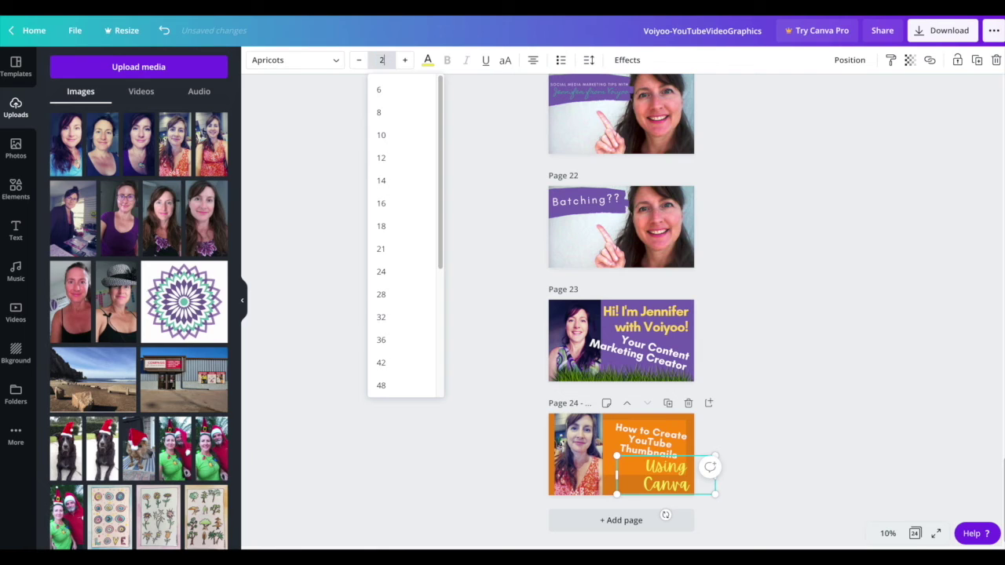
pyautogui.press('Tab')
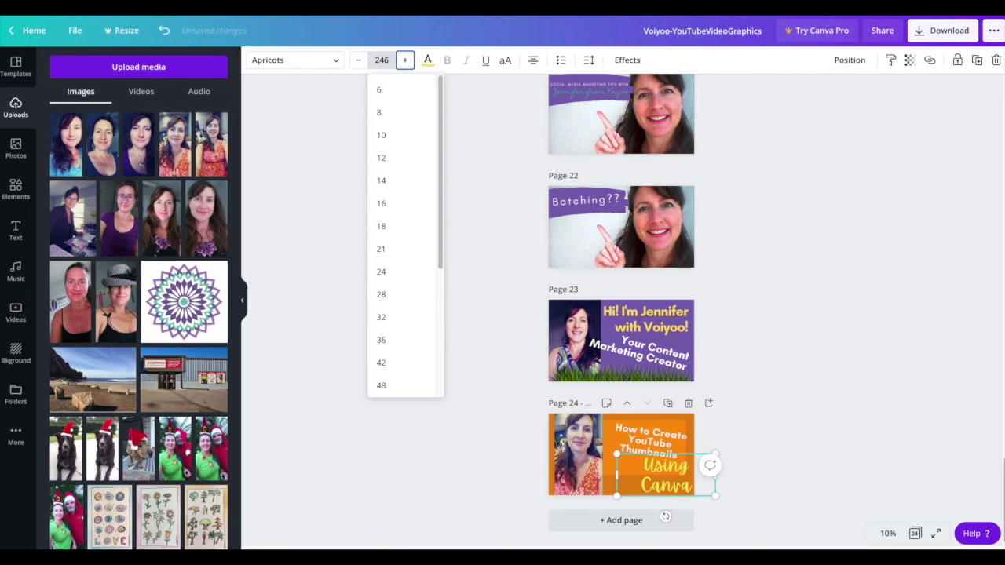
pyautogui.click(824, 281)
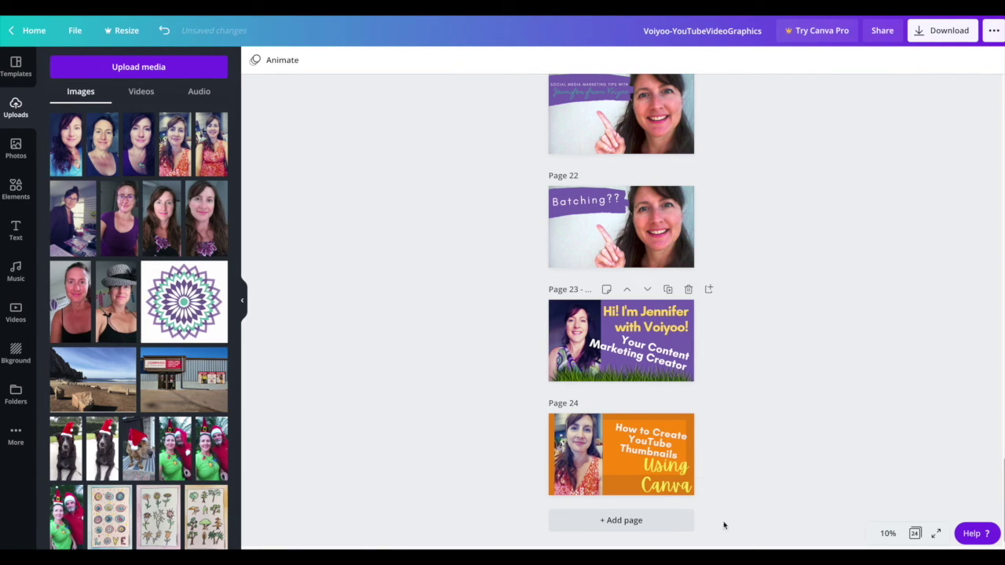
# Move "Using Canva" slightly back to the left and set its line height to 0.86
pyautogui.moveTo(673, 490); pyautogui.dragTo(665, 486)
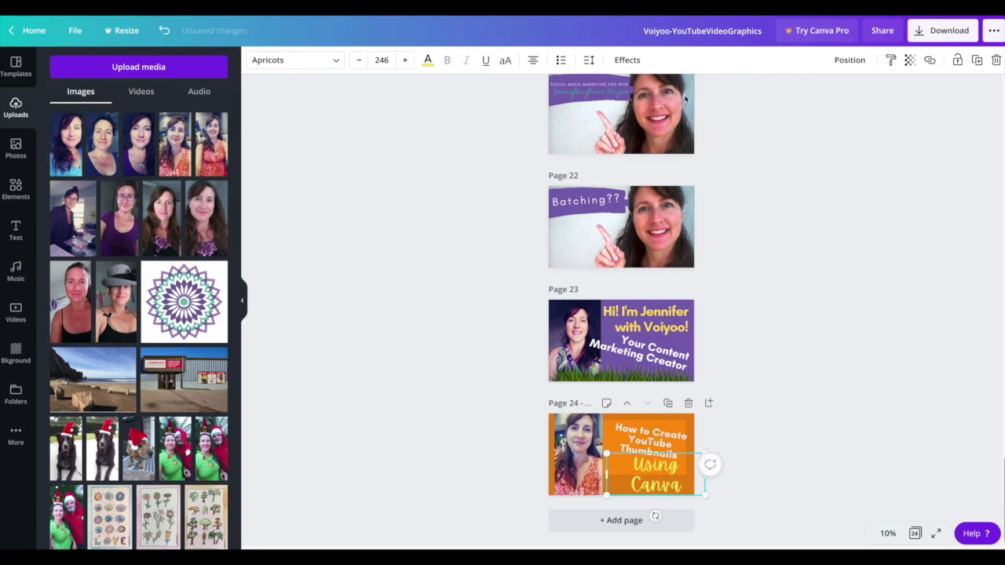
pyautogui.click(589, 60)
pyautogui.moveTo(669, 121); pyautogui.dragTo(660, 117)
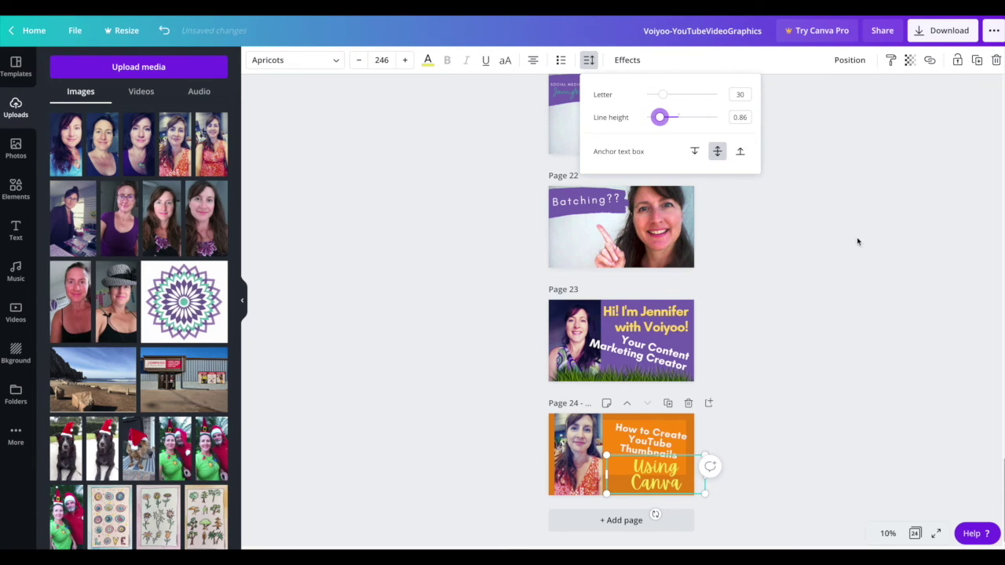
pyautogui.click(858, 242)
# Nudge "Using Canva" slightly right and fine-tune its height so it sits just beneath "Thumbnails"
pyautogui.click(693, 464)
pyautogui.moveTo(672, 468); pyautogui.dragTo(673, 464)
pyautogui.scroll(-1, 763, 405)
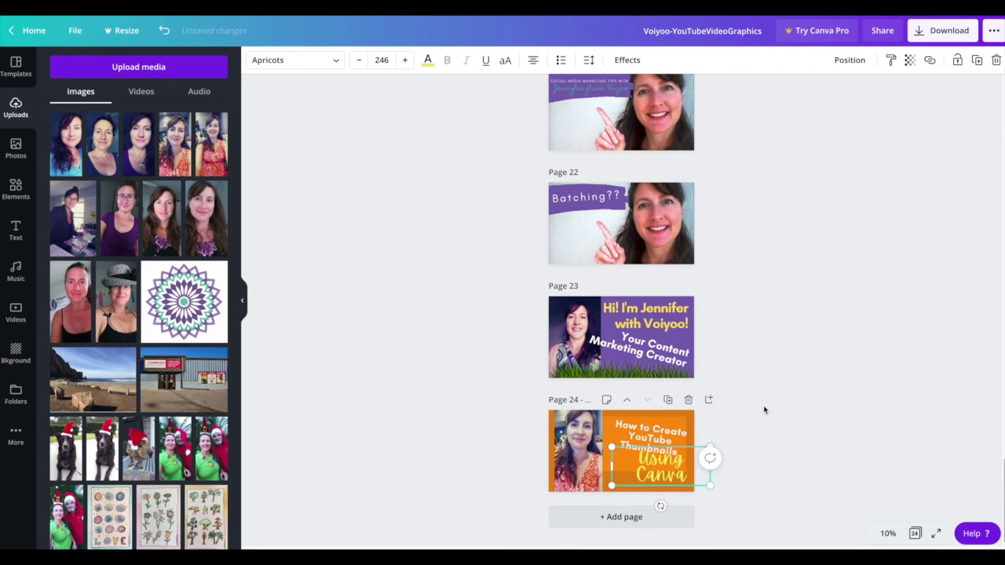
pyautogui.click(783, 413)
pyautogui.click(691, 470)
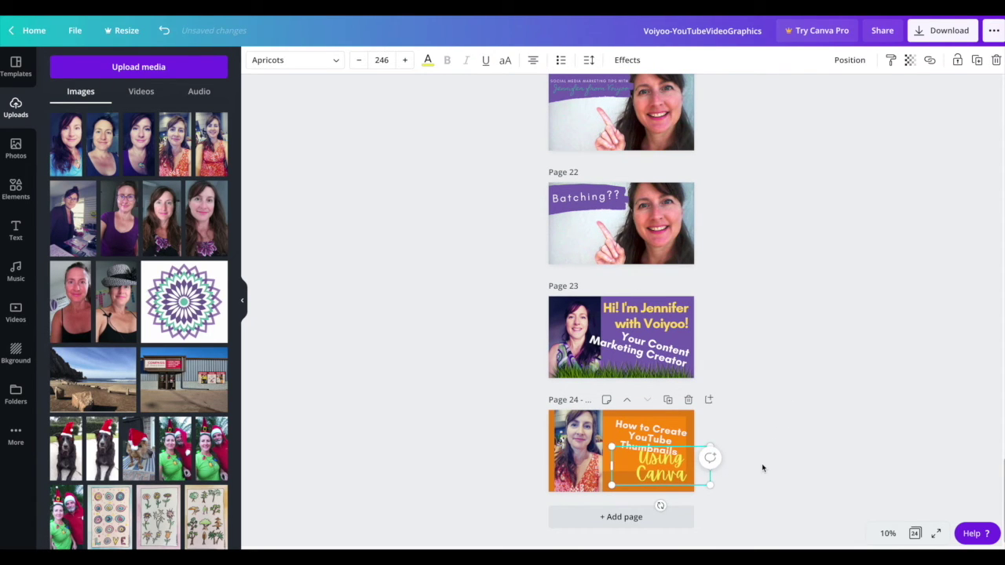
pyautogui.click(833, 451)
pyautogui.click(663, 471)
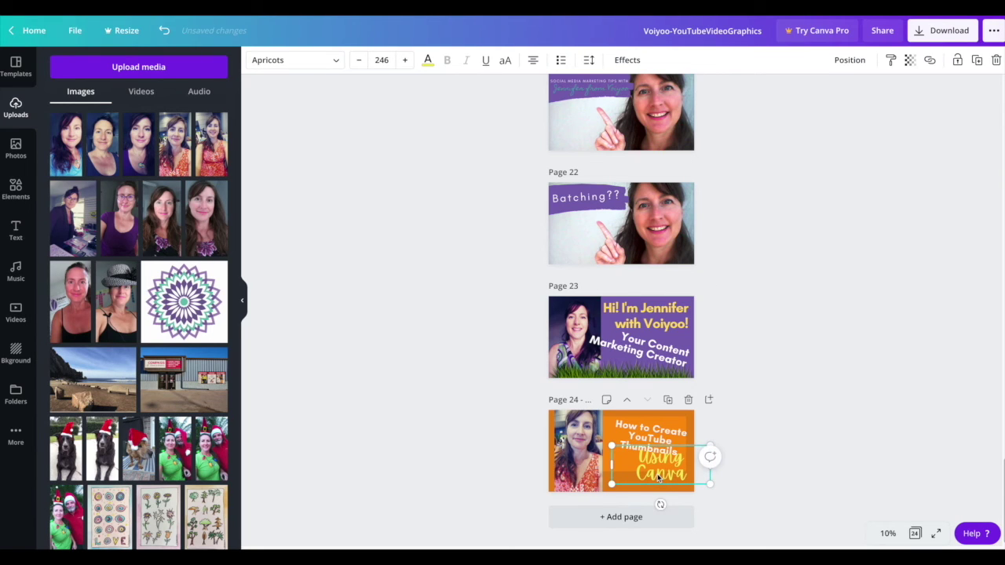
pyautogui.moveTo(658, 474); pyautogui.dragTo(657, 480)
pyautogui.click(855, 452)
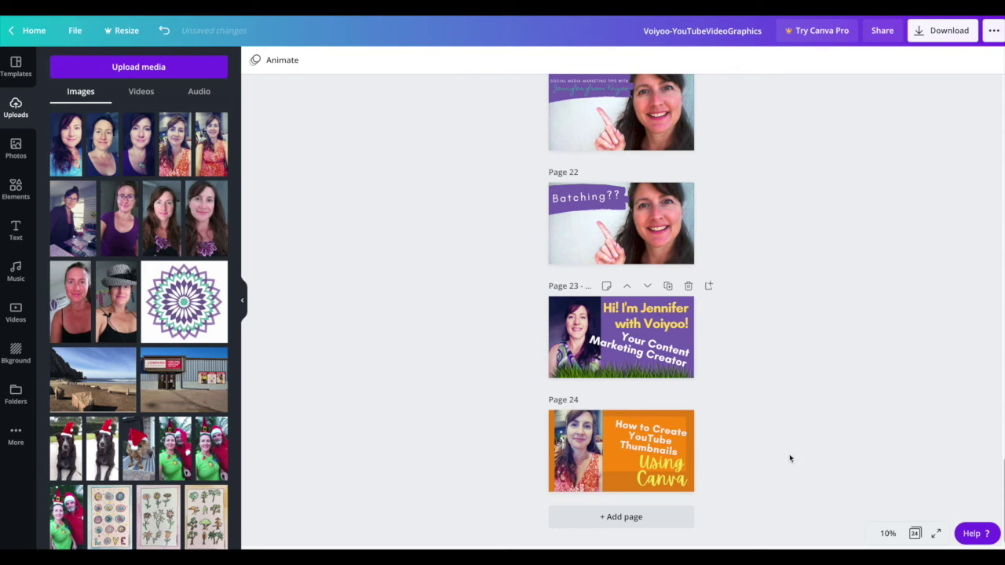
# Copy the red YouTube logo from page 13 onto page 24 and place it over the photo's inner edge, beside "Using Canva"
pyautogui.scroll(10, 778, 254)
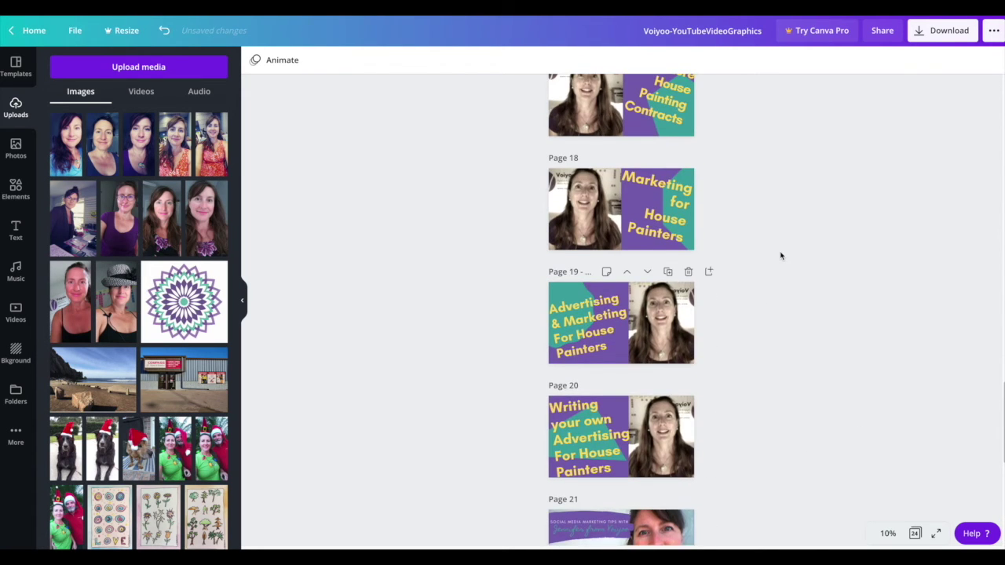
pyautogui.scroll(2, 781, 255)
pyautogui.click(675, 370)
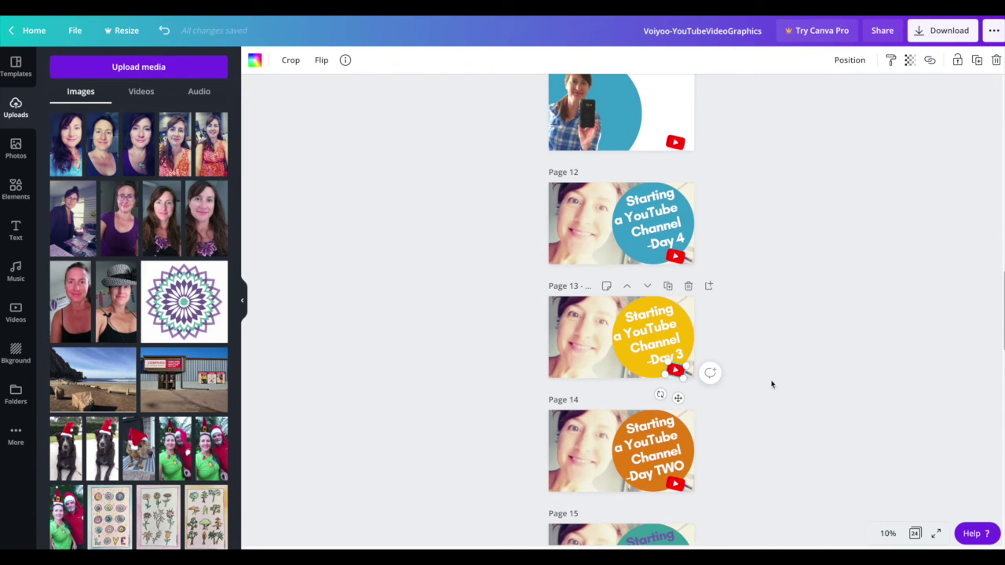
pyautogui.scroll(-10, 774, 381)
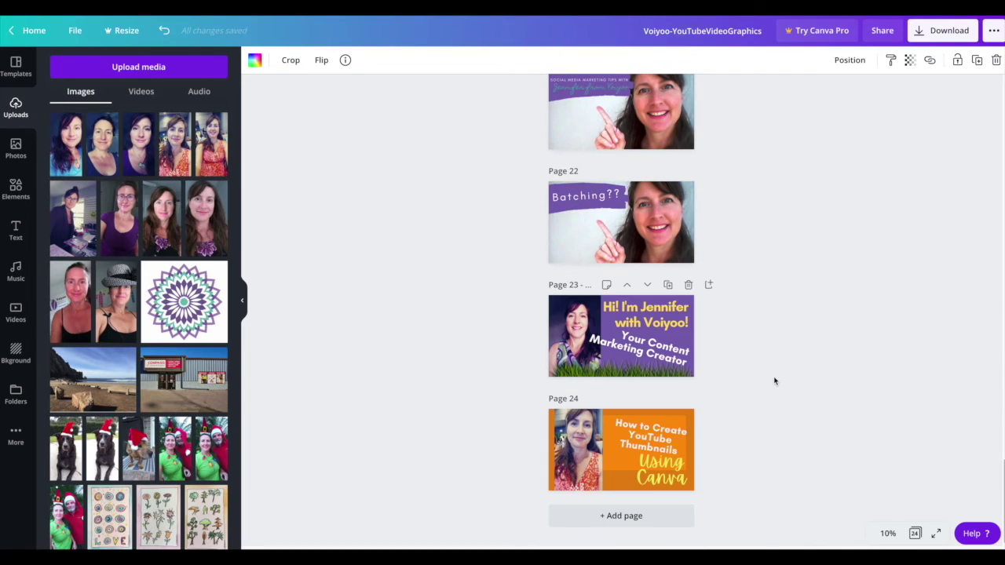
pyautogui.hotkey('ctrl', 'v')
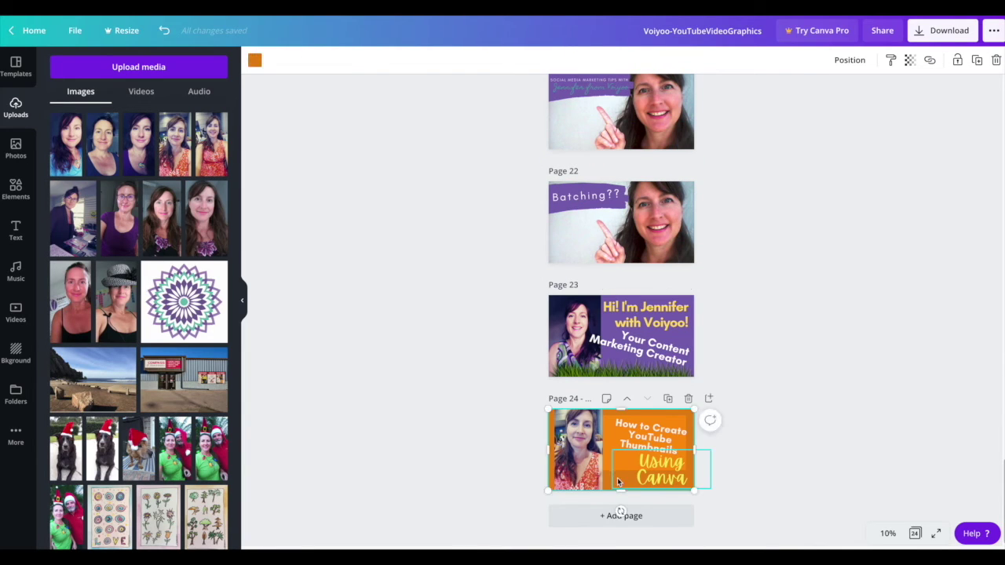
pyautogui.moveTo(680, 487); pyautogui.dragTo(615, 461)
pyautogui.click(801, 429)
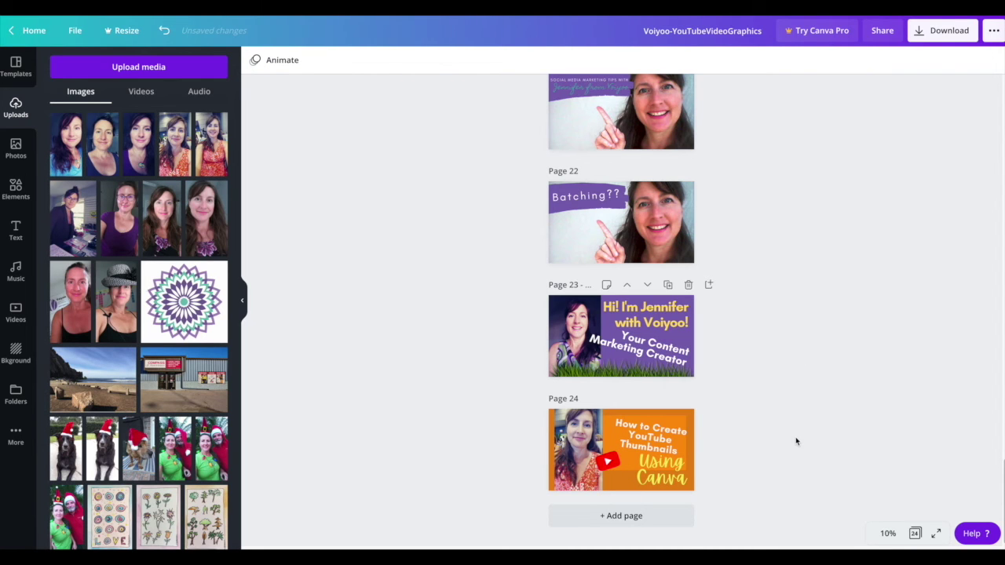
# Find the orange and white brand logo on the page 3 thumbnail and copy it
pyautogui.scroll(1, 795, 436)
pyautogui.scroll(15, 796, 437)
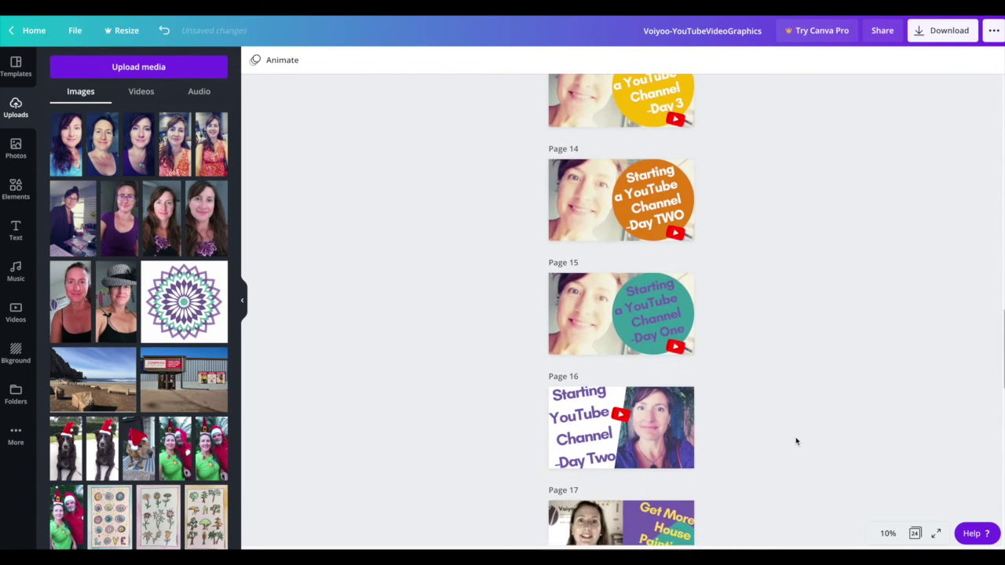
pyautogui.scroll(7, 796, 440)
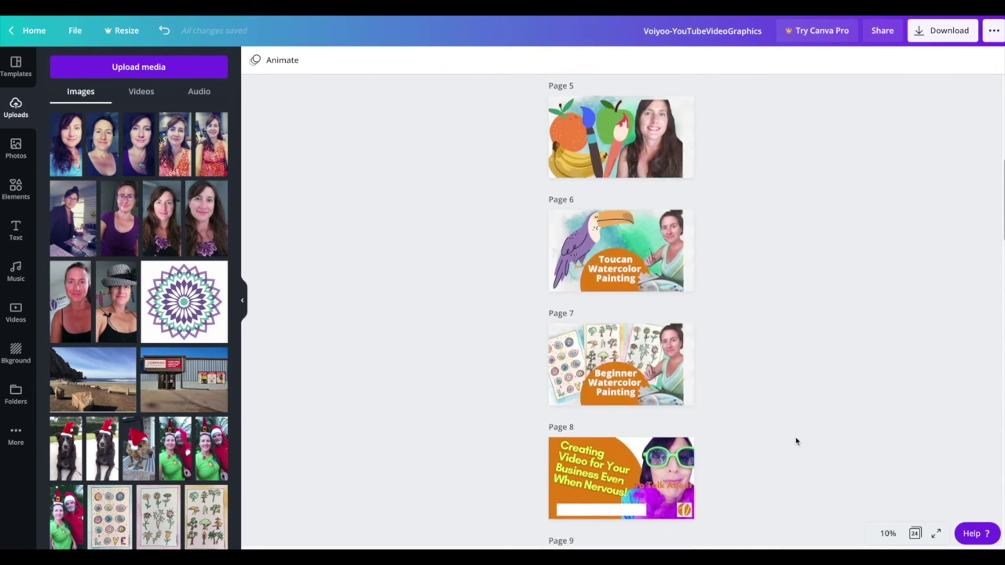
pyautogui.scroll(-4, 795, 440)
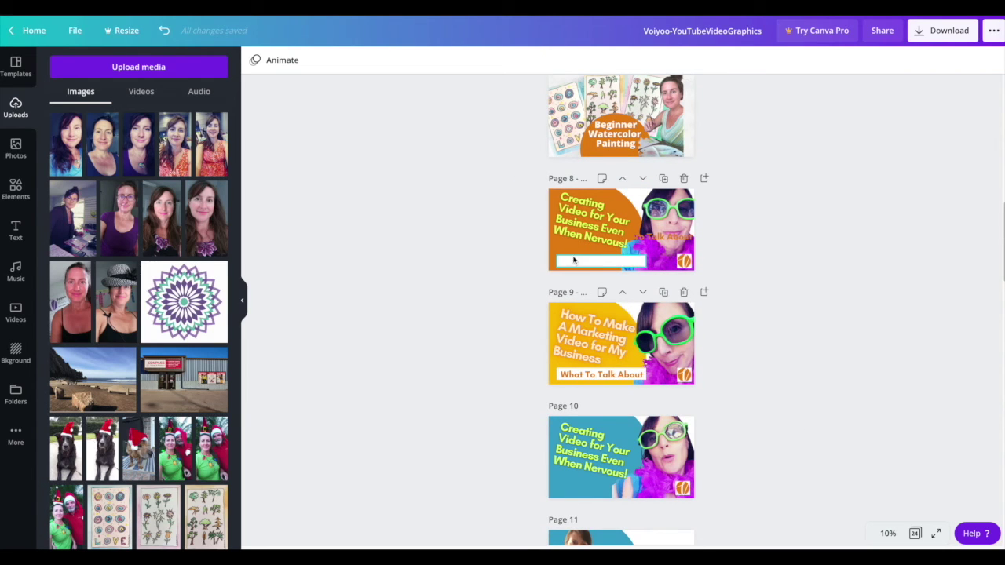
pyautogui.scroll(6, 739, 262)
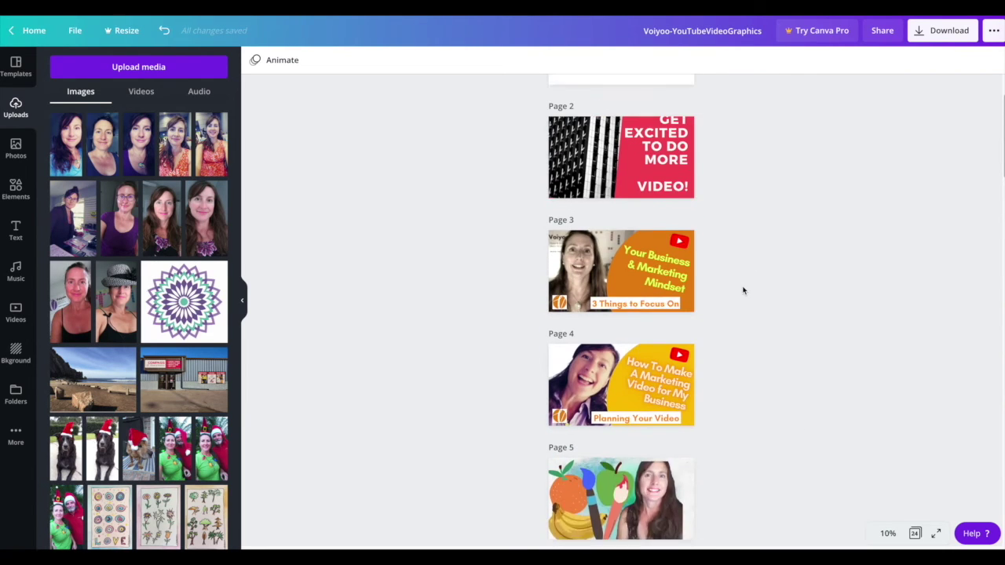
pyautogui.scroll(1, 746, 292)
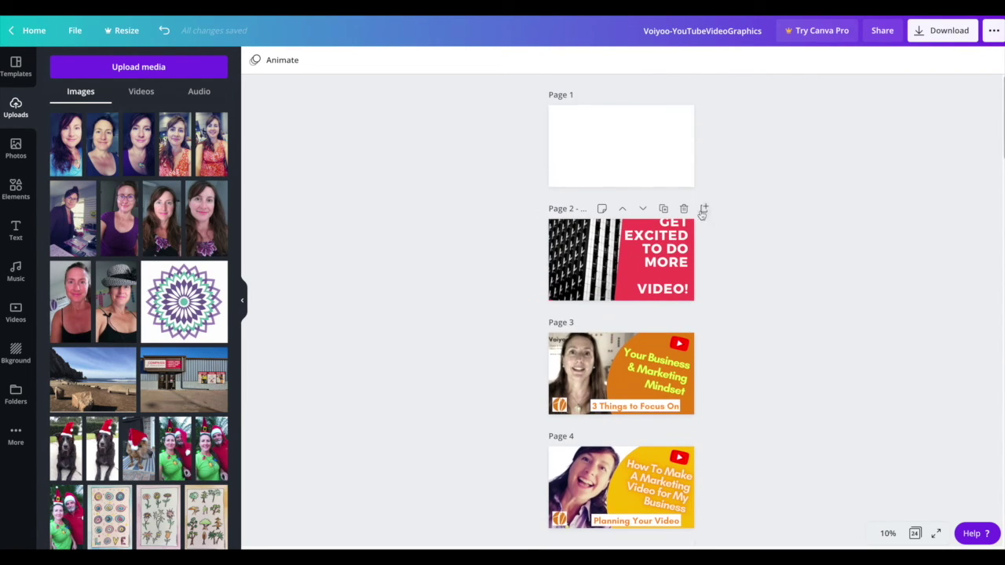
pyautogui.click(552, 411)
pyautogui.click(715, 160)
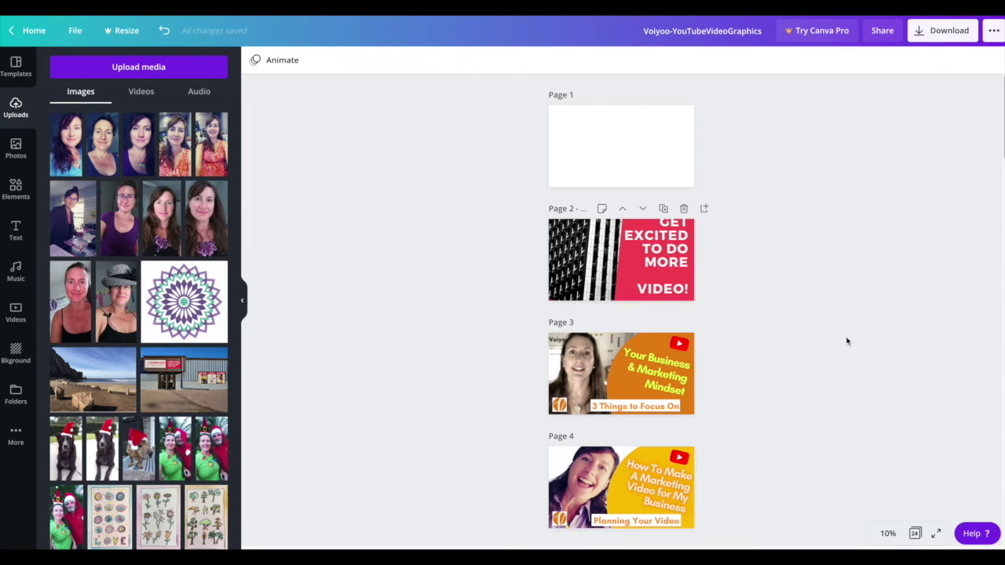
pyautogui.click(558, 405)
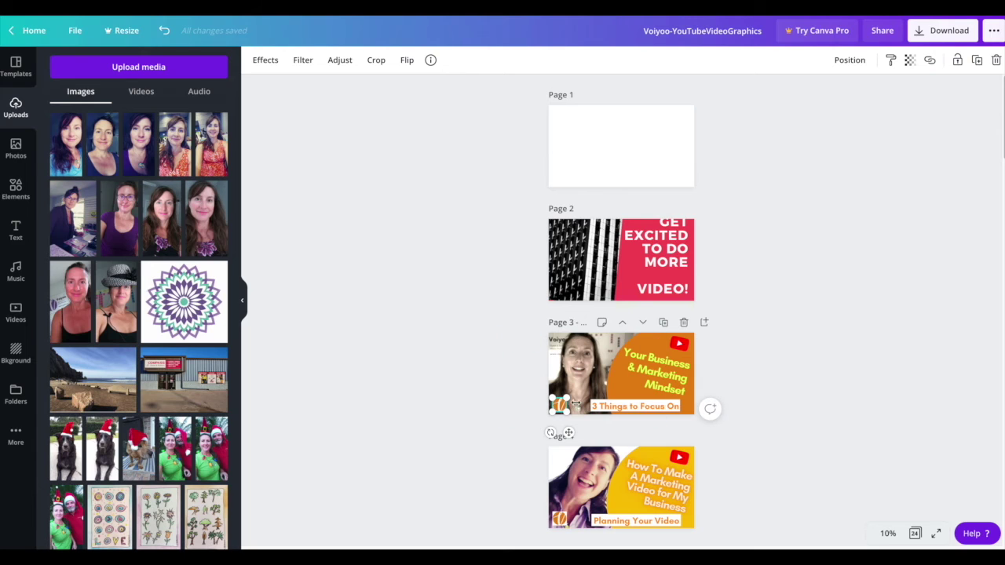
# Paste the brand logo onto page 24 and place it directly beneath the YouTube logo, over the photo's inner edge
pyautogui.scroll(-15, 824, 325)
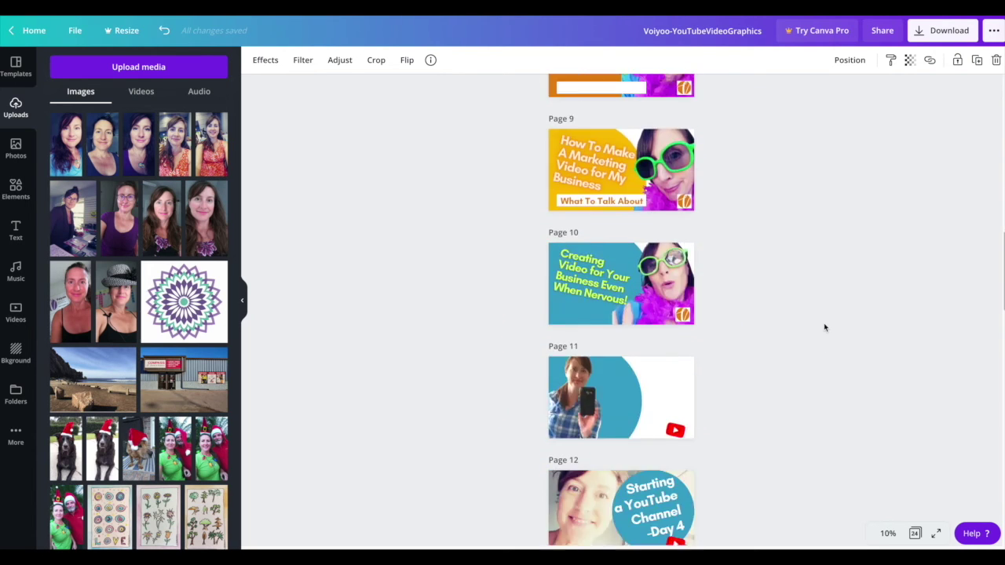
pyautogui.scroll(-7, 824, 328)
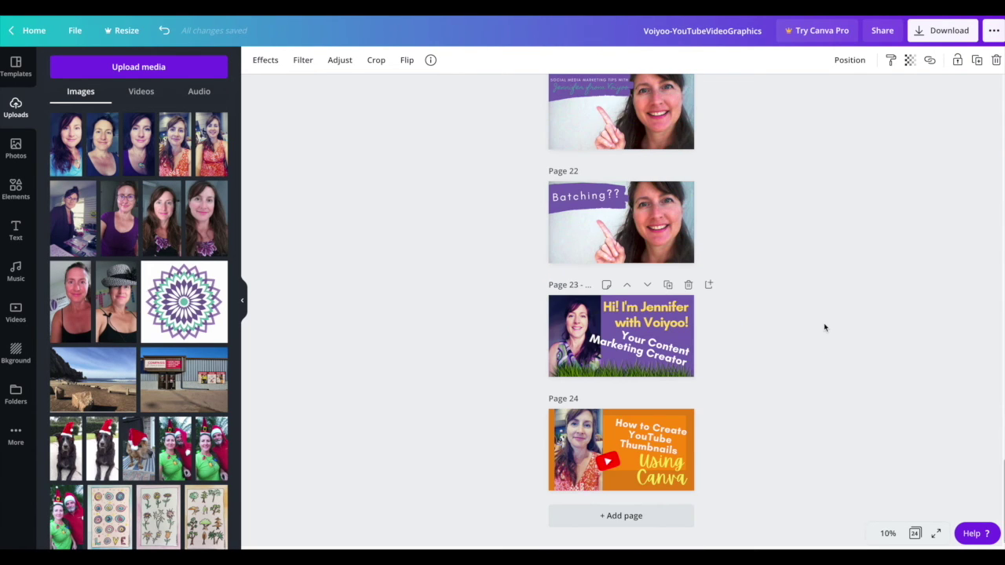
pyautogui.click(616, 485)
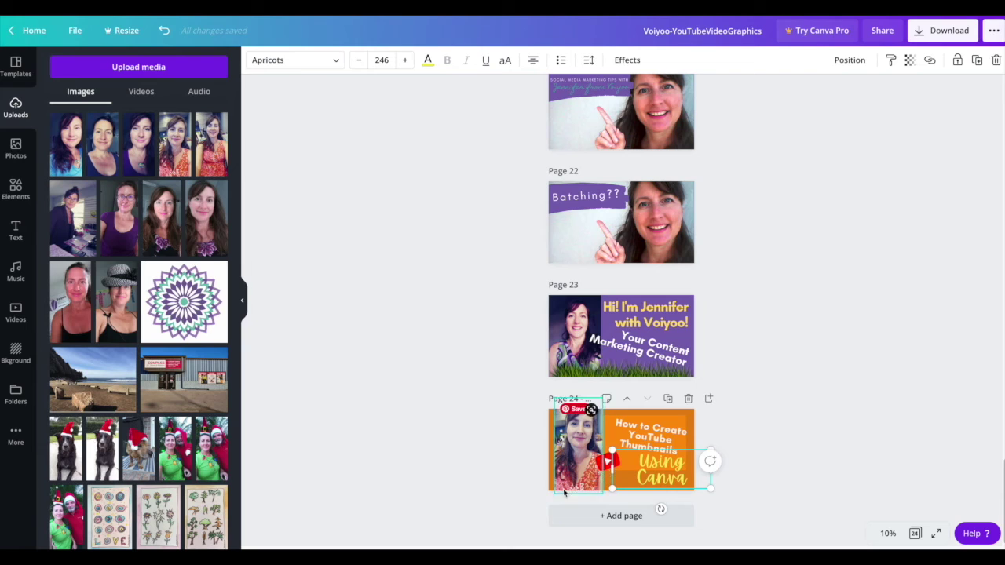
pyautogui.click(609, 489)
pyautogui.click(607, 483)
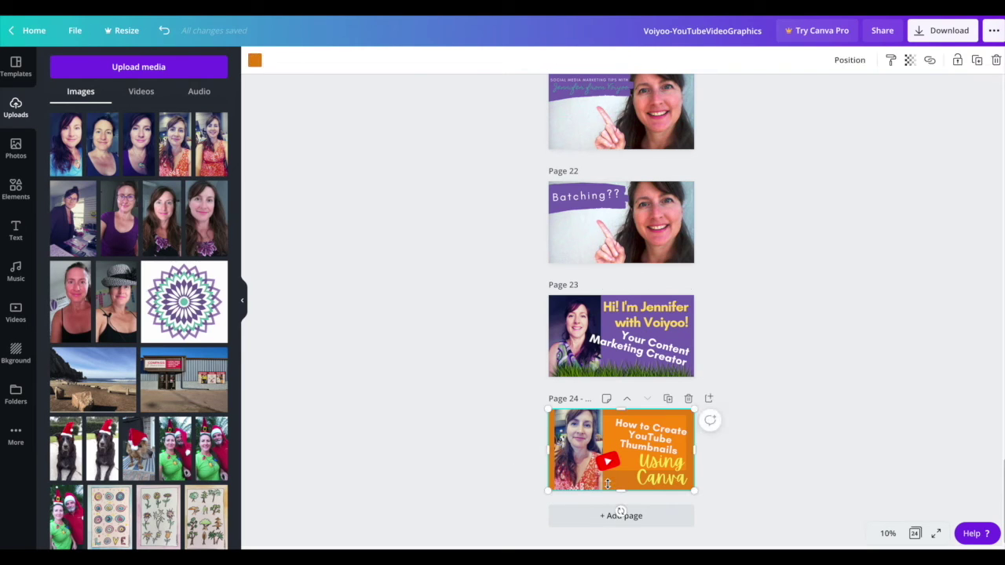
pyautogui.press('super+v')
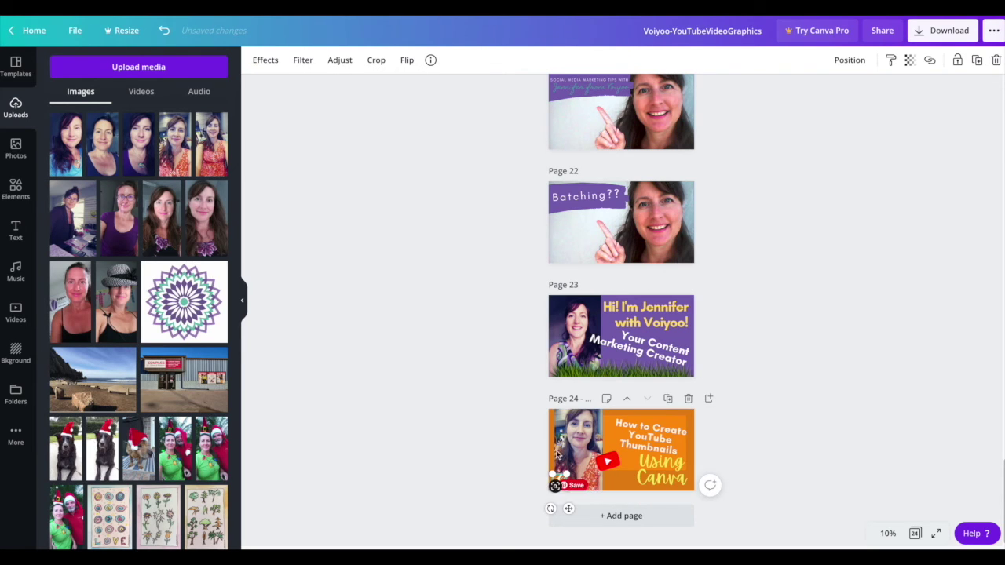
pyautogui.click(558, 492)
pyautogui.click(562, 477)
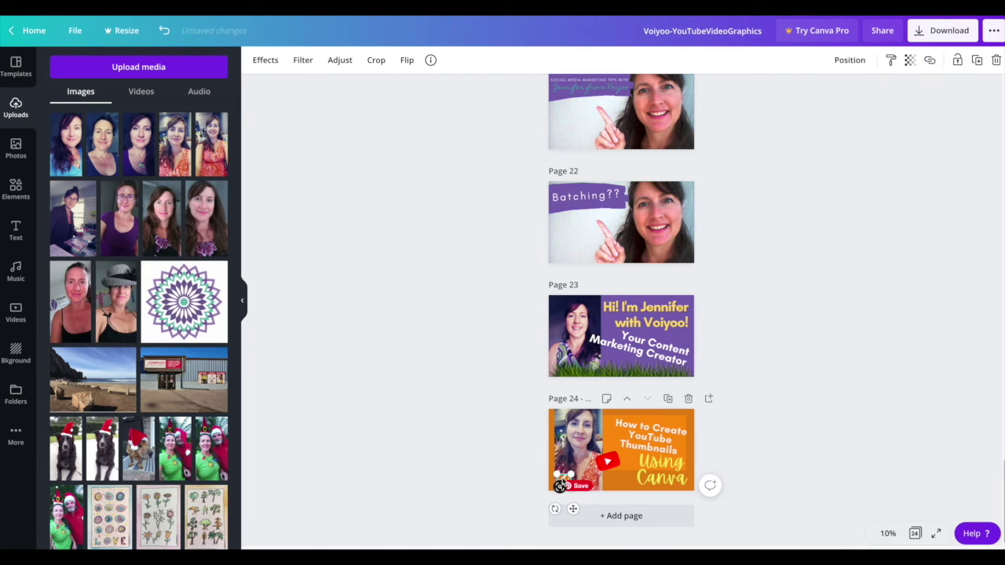
pyautogui.click(888, 533)
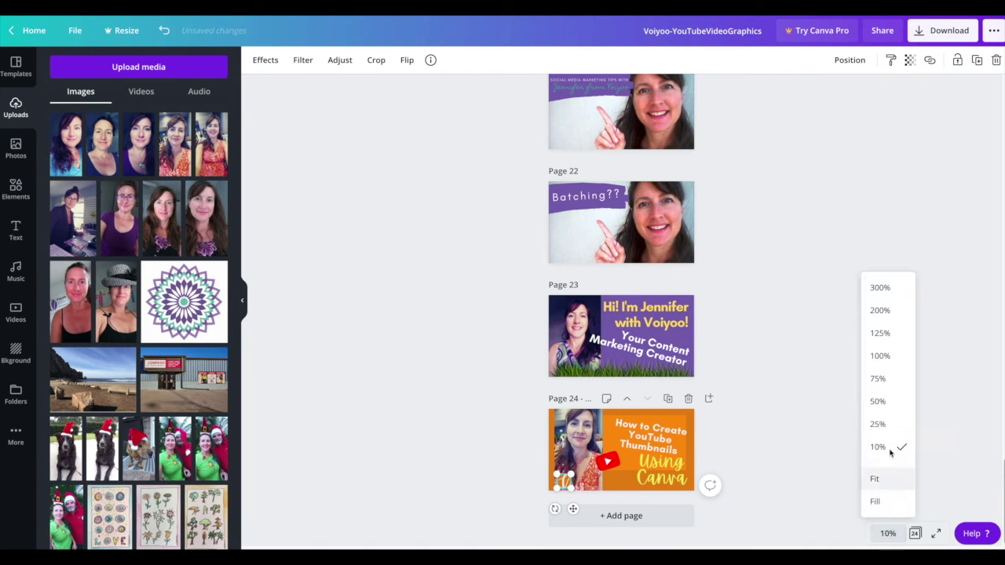
pyautogui.click(879, 424)
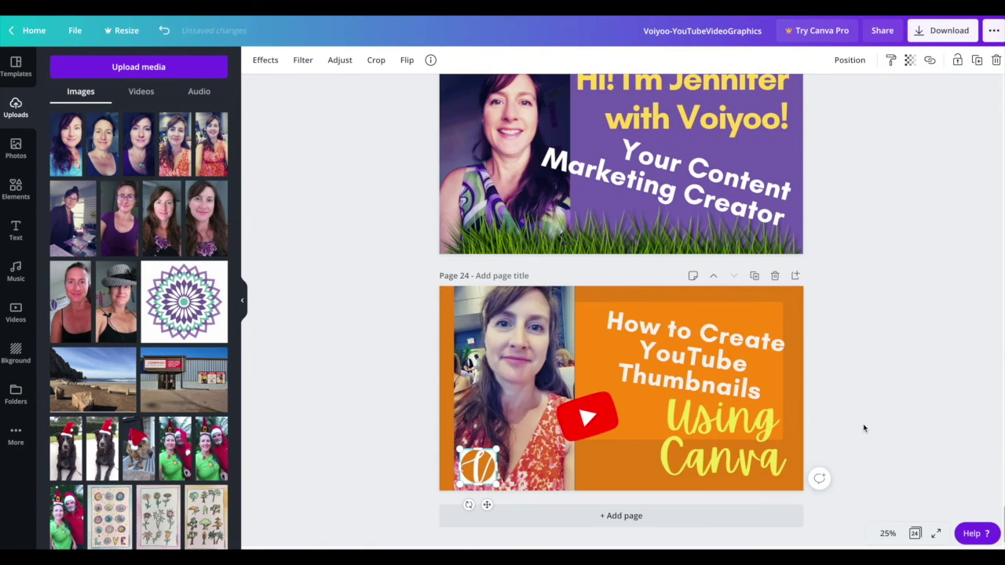
pyautogui.moveTo(475, 471); pyautogui.dragTo(573, 472)
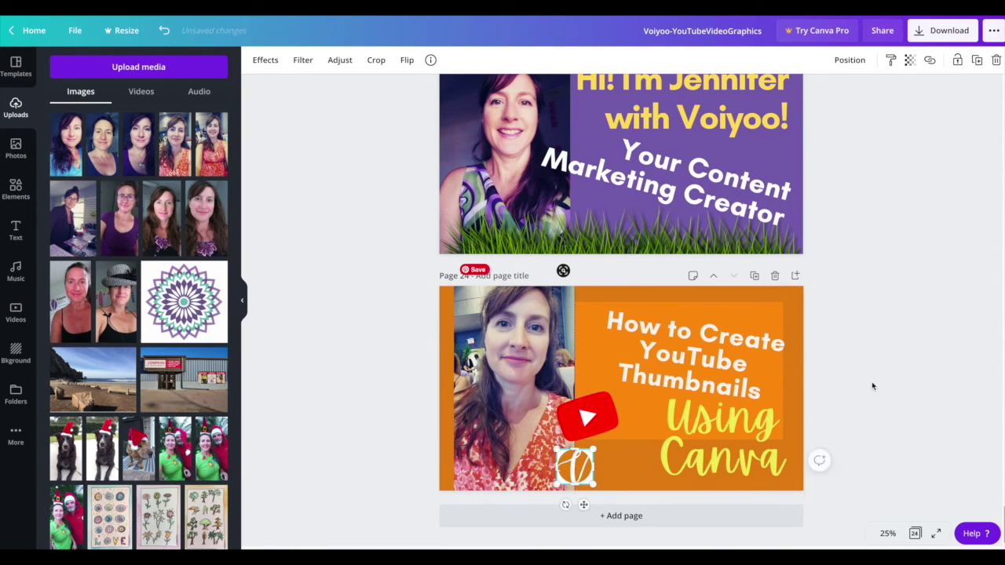
# Move the "How to Create YouTube Thumbnails" title up, enlarge it to font size 160, and recolor it pure white
pyautogui.click(886, 533)
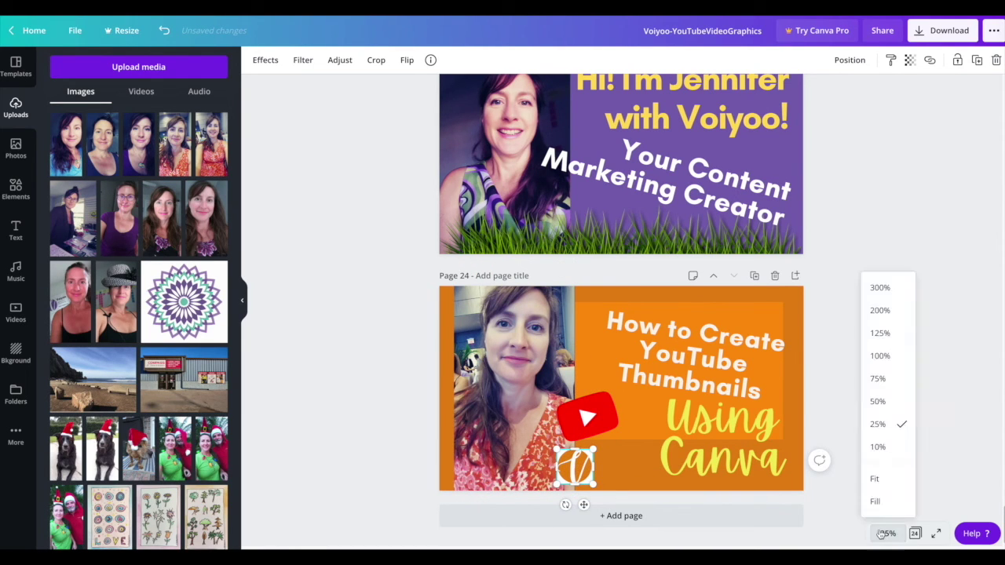
pyautogui.click(876, 401)
pyautogui.scroll(-5, 887, 346)
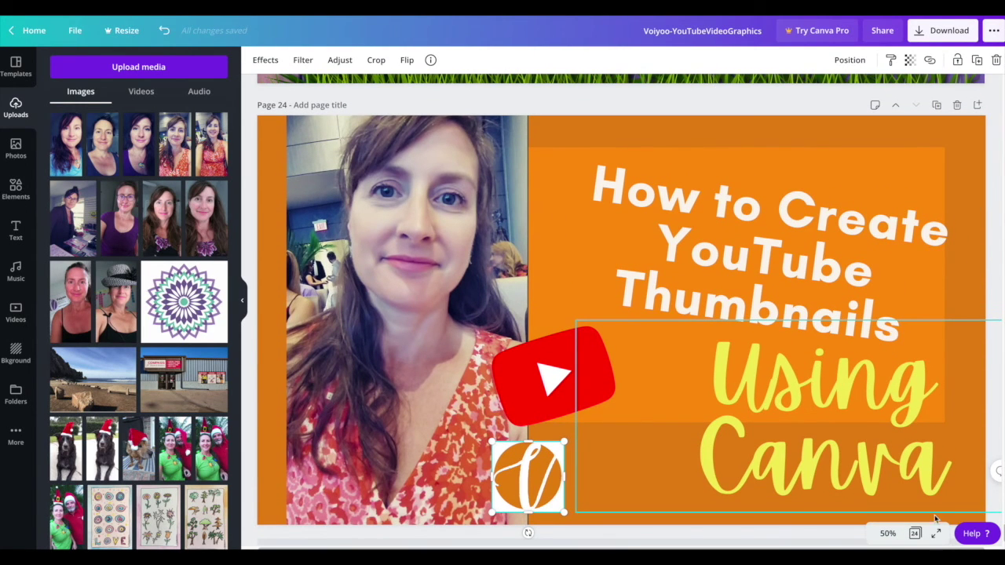
pyautogui.click(814, 534)
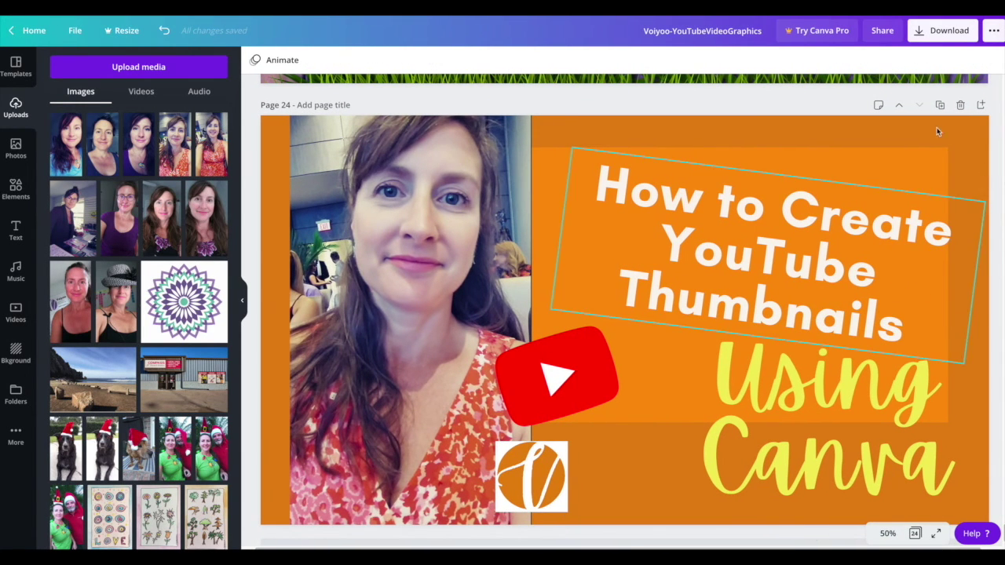
pyautogui.moveTo(662, 176); pyautogui.dragTo(672, 147)
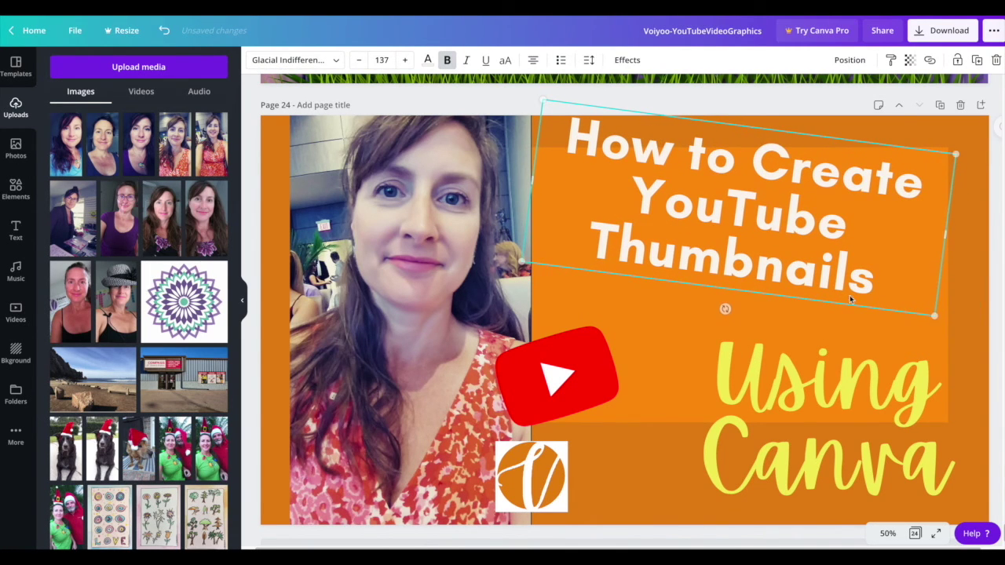
pyautogui.moveTo(935, 316); pyautogui.dragTo(981, 375)
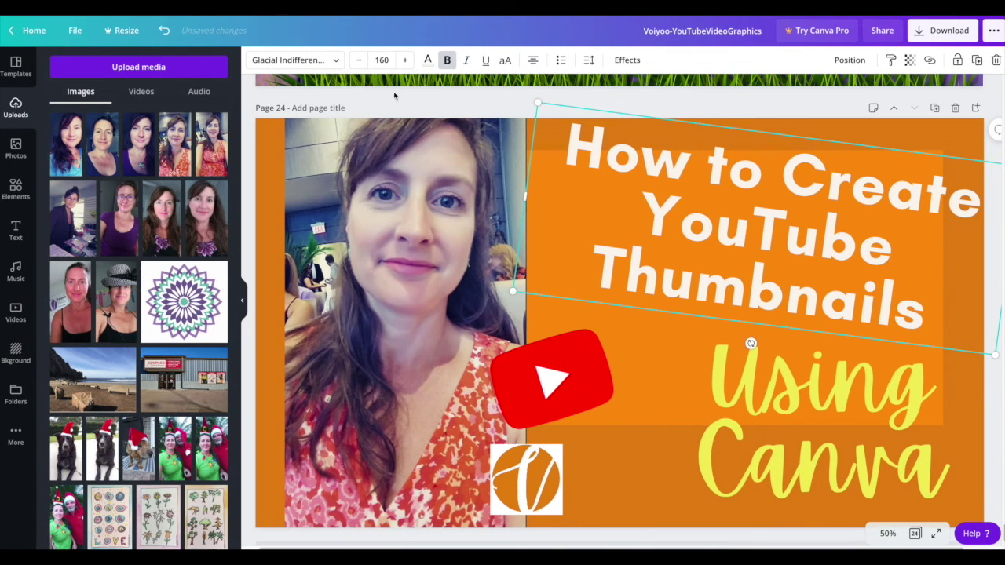
pyautogui.click(428, 60)
pyautogui.click(184, 296)
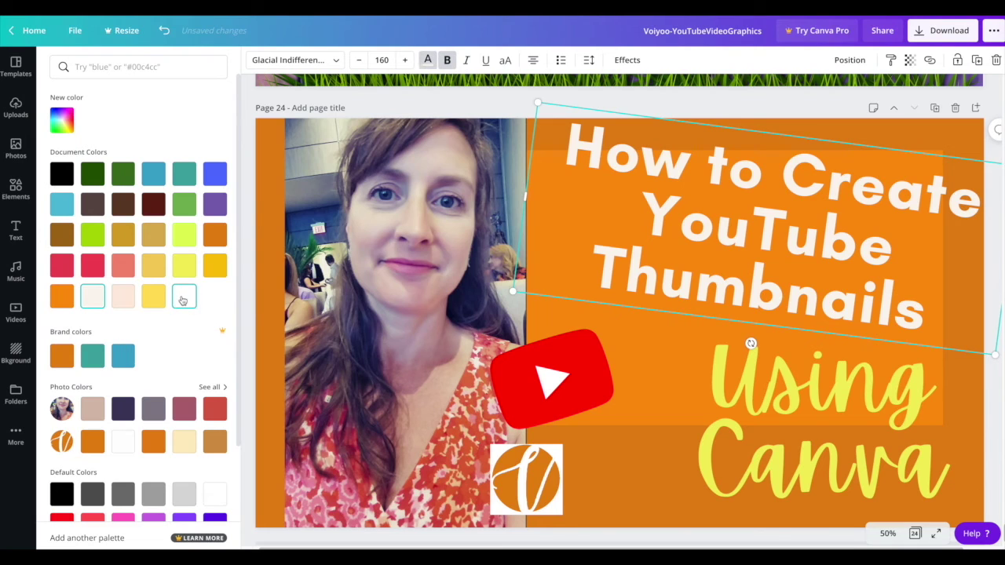
# Enlarge "Using Canva" to font size 277 and position it just beneath "Thumbnails"
pyautogui.click(882, 410)
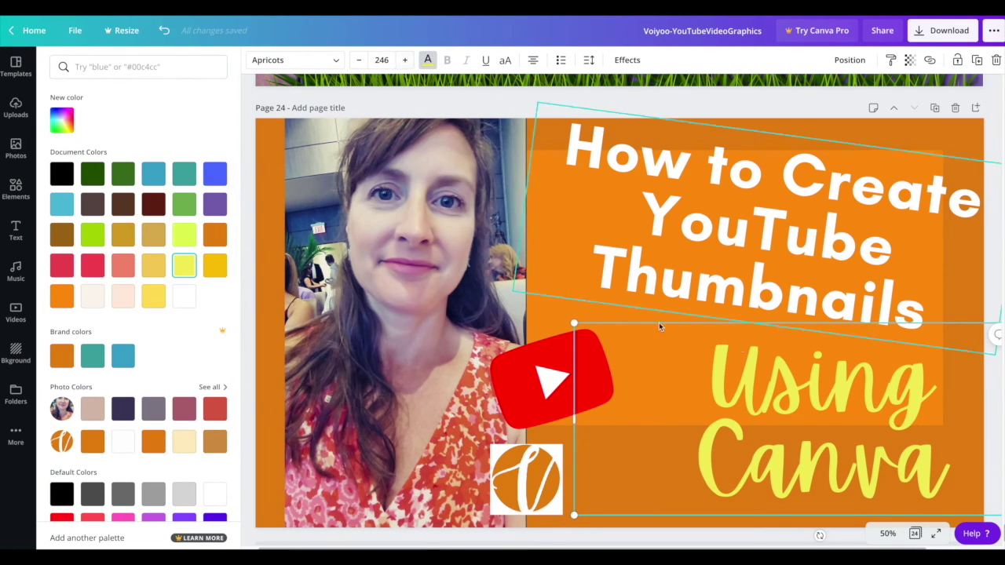
pyautogui.moveTo(574, 323); pyautogui.dragTo(516, 299)
pyautogui.moveTo(888, 394); pyautogui.dragTo(918, 391)
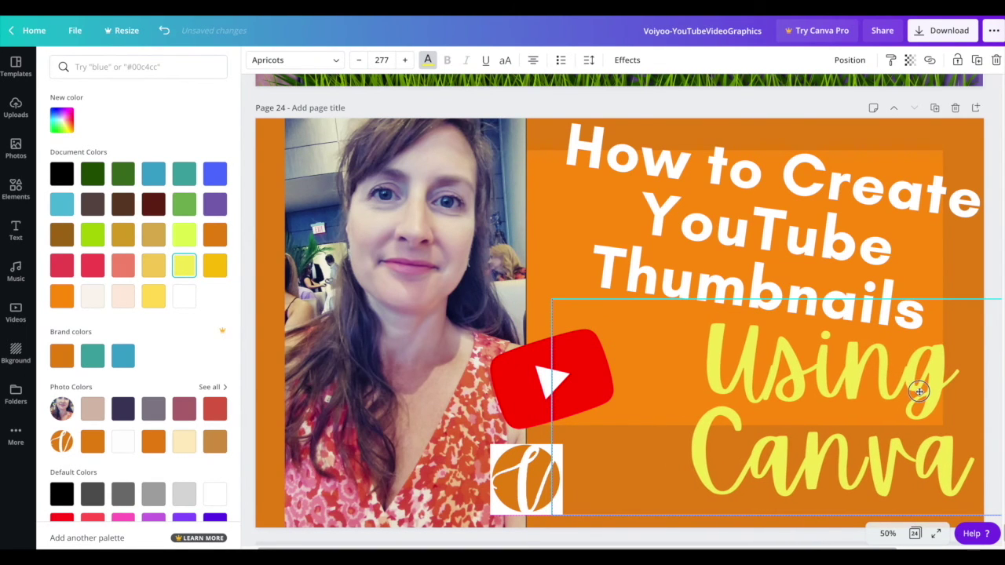
pyautogui.press('Escape')
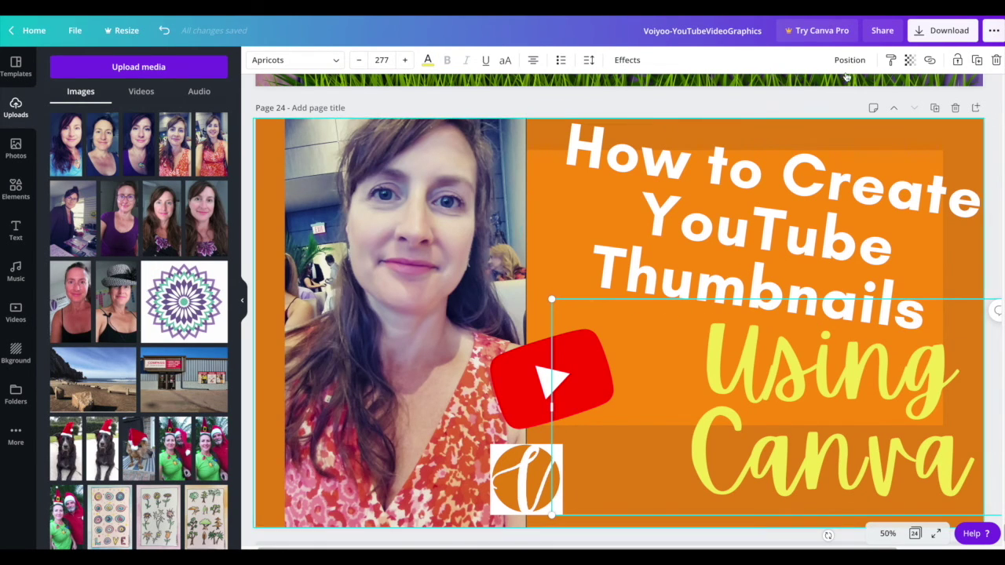
pyautogui.click(903, 102)
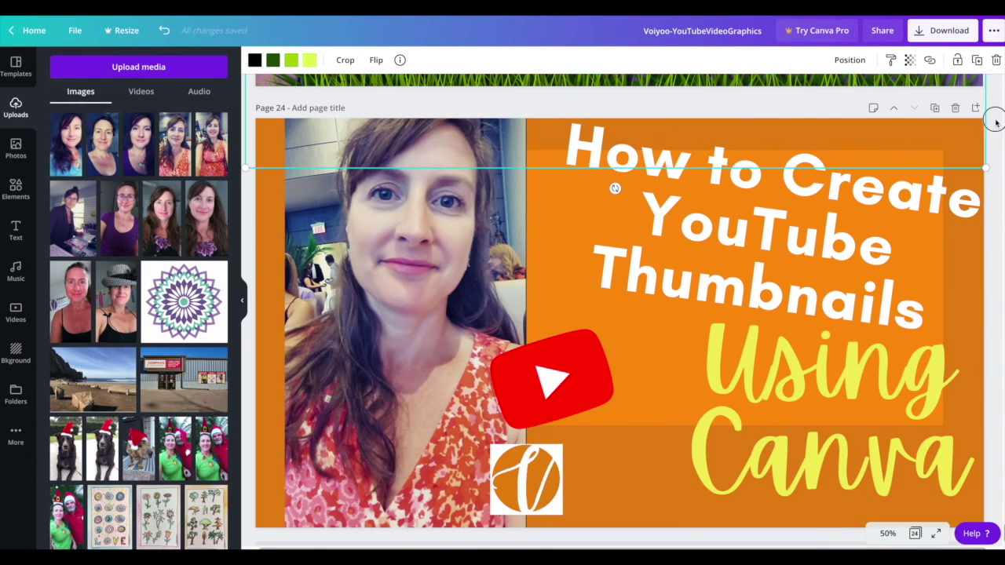
pyautogui.click(982, 265)
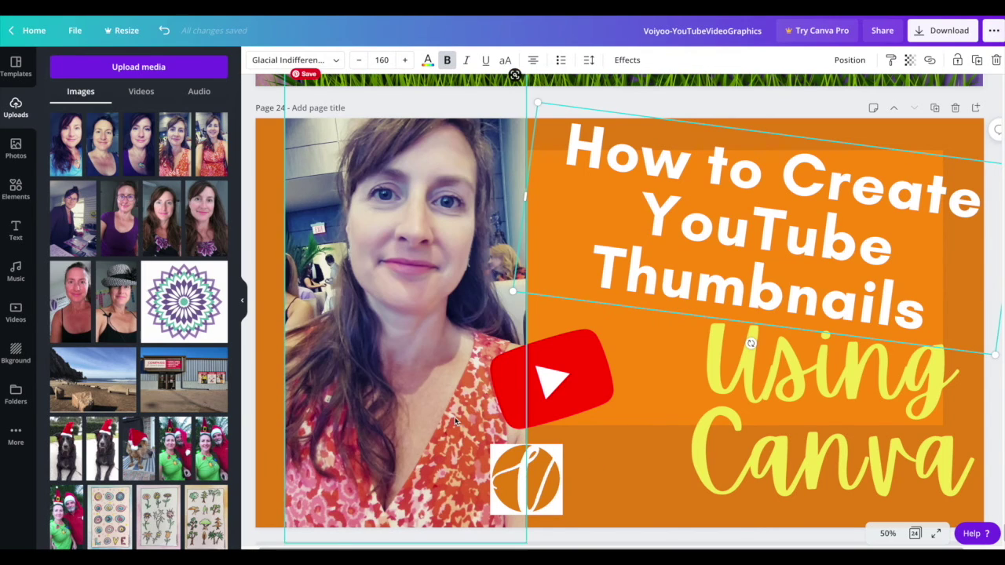
# Enlarge the portrait photo outward from its lower outer corner so it covers the orange strip at the page's outer edge
pyautogui.click(440, 275)
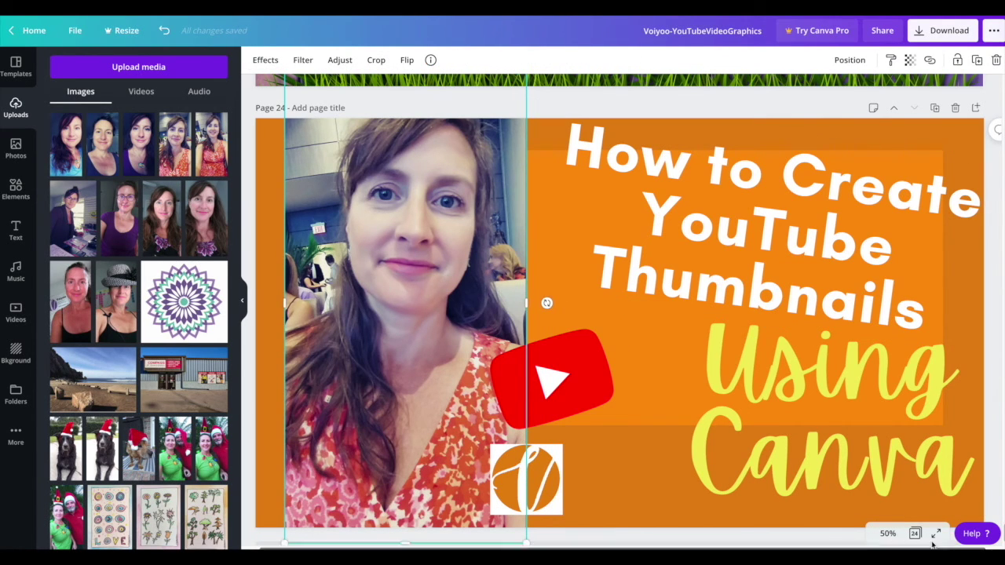
pyautogui.click(888, 533)
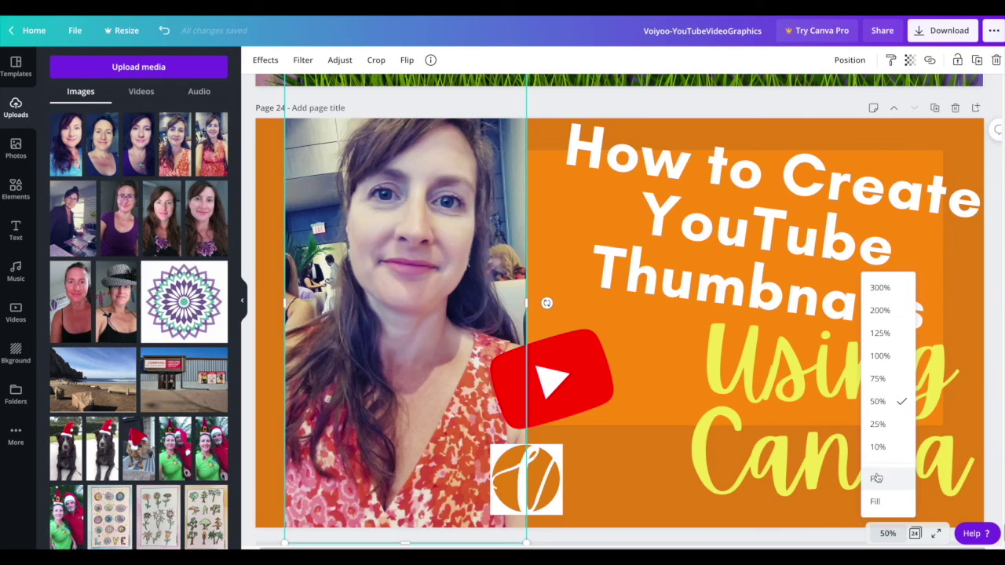
pyautogui.click(878, 424)
pyautogui.moveTo(453, 500); pyautogui.dragTo(426, 505)
pyautogui.click(336, 393)
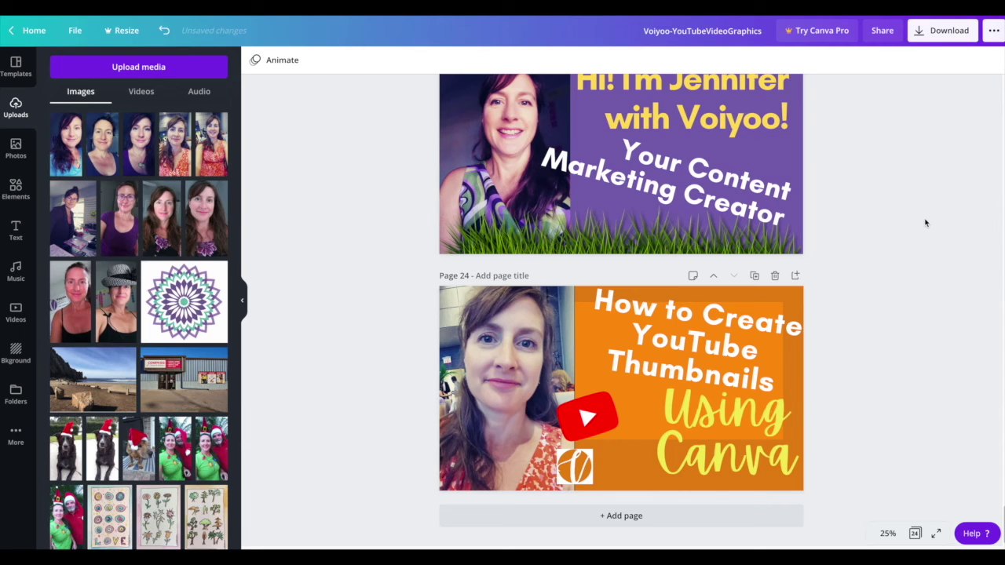
# Select the title and "Using Canva" texts together on page 24 and move them slightly down
pyautogui.click(765, 414)
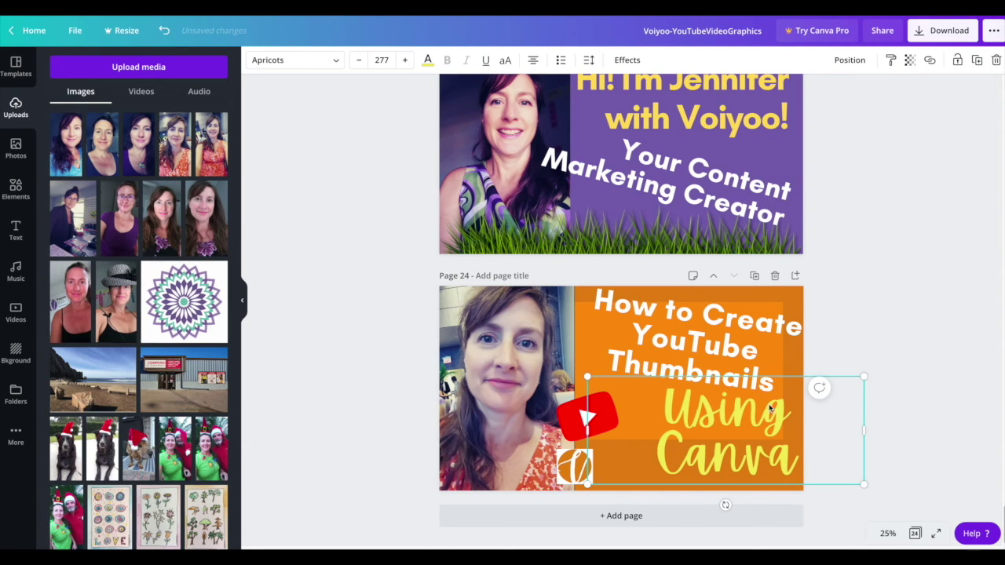
pyautogui.keyDown('shift'); pyautogui.click(750, 358); pyautogui.keyUp('shift')
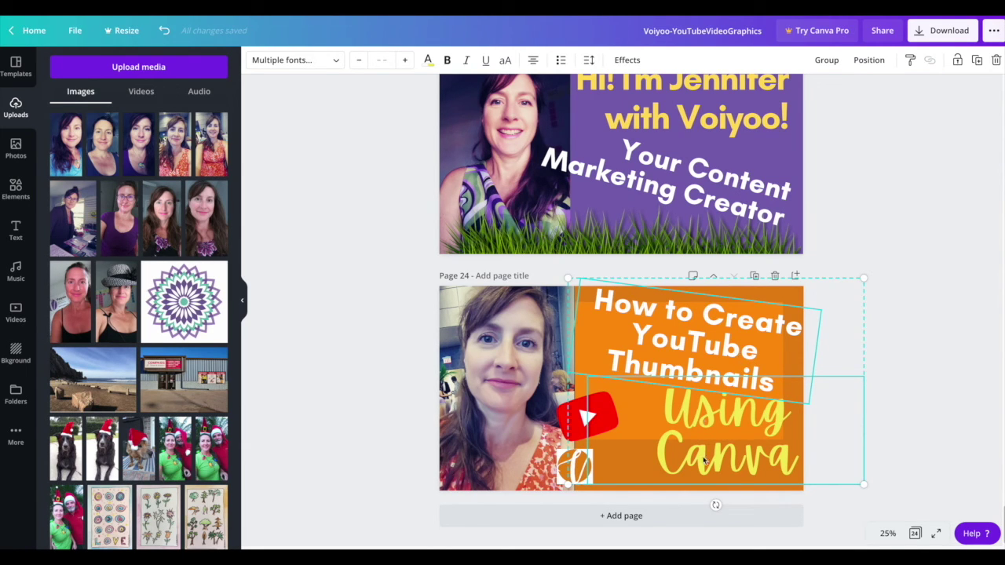
pyautogui.click(696, 341)
pyautogui.hotkey('ctrl', 'z')
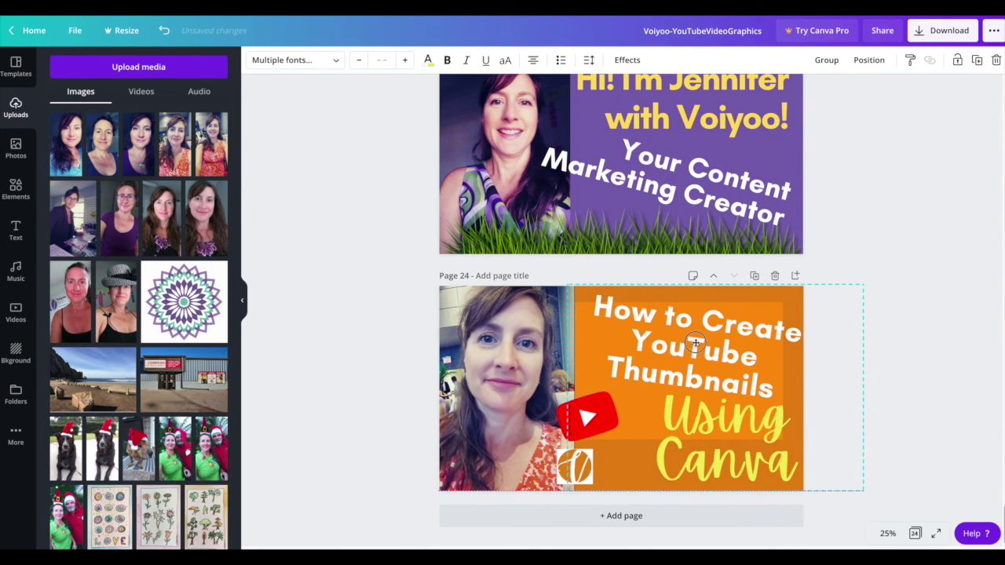
# Enlarge the "How to Create YouTube Thumbnails" title to font size 171, growing it outward from its upper inner corner
pyautogui.click(905, 377)
pyautogui.click(659, 372)
pyautogui.moveTo(820, 317)
pyautogui.mouseDown()
pyautogui.moveTo(832, 312)
pyautogui.moveTo(819, 319)
pyautogui.mouseUp()
pyautogui.moveTo(577, 283); pyautogui.dragTo(567, 276)
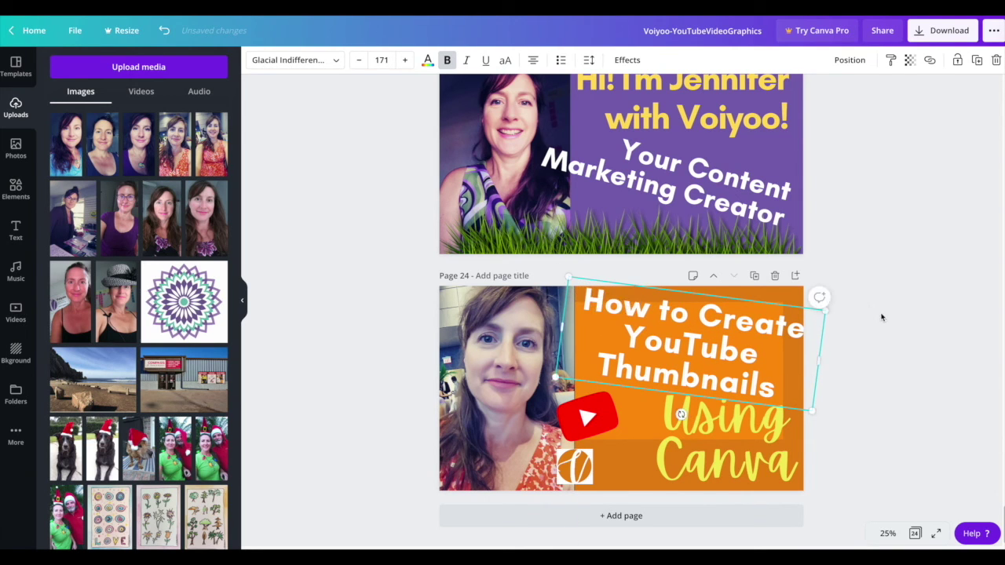
pyautogui.click(881, 318)
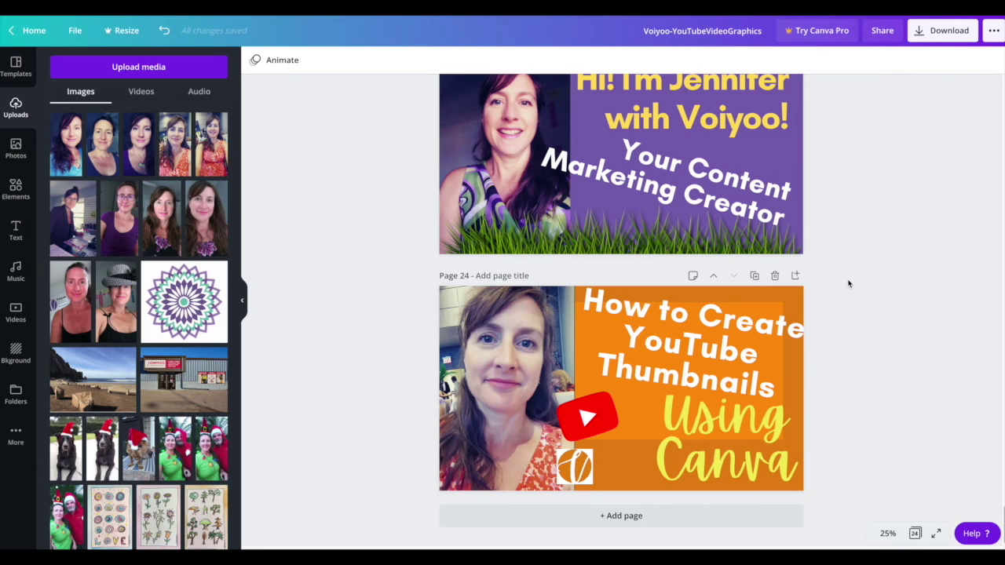
# Try page 23's golden yellow and a lime yellow on the "Using Canva" text, then restore its bright lemon yellow
pyautogui.click(718, 431)
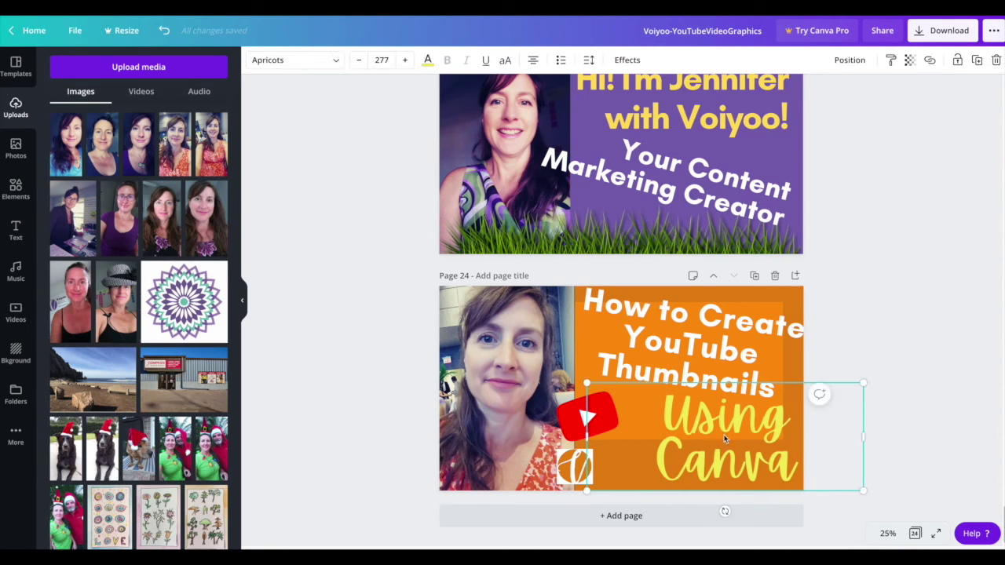
pyautogui.click(746, 125)
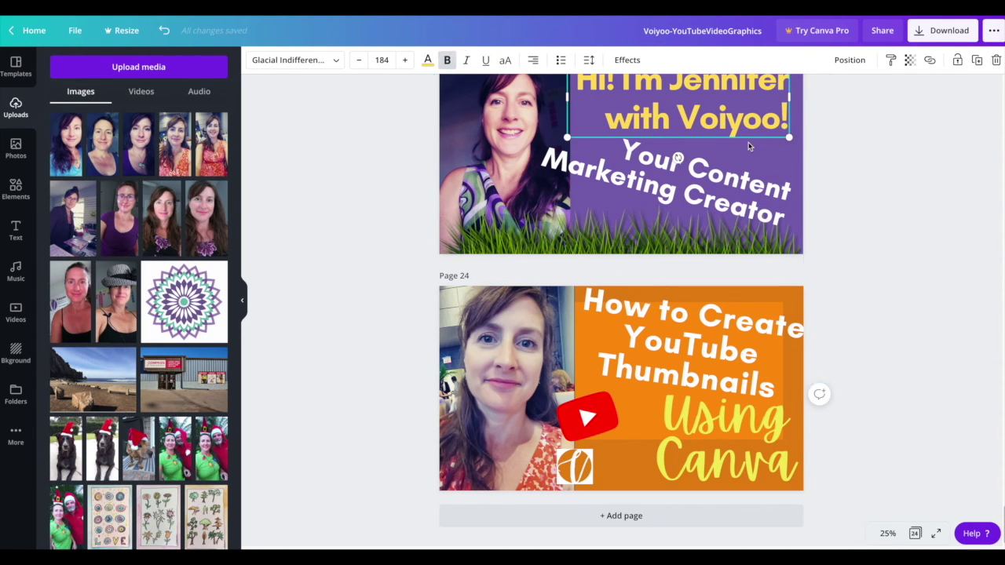
pyautogui.click(428, 62)
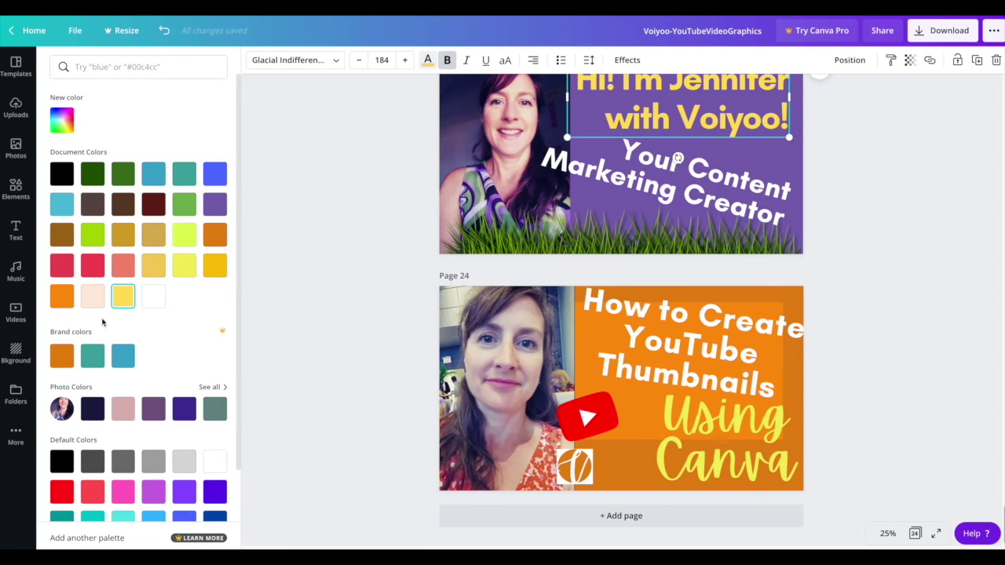
pyautogui.click(701, 446)
pyautogui.click(124, 298)
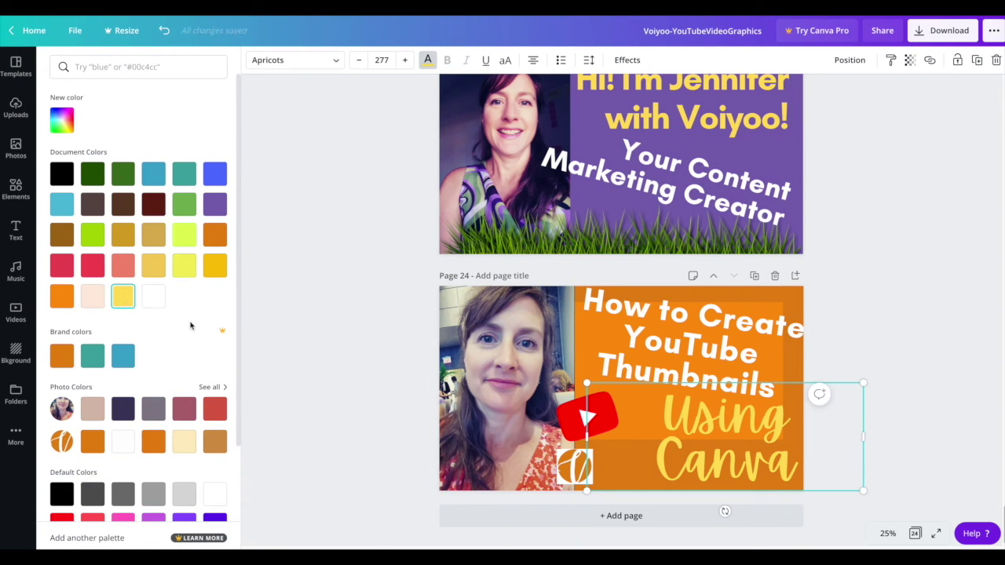
pyautogui.click(185, 268)
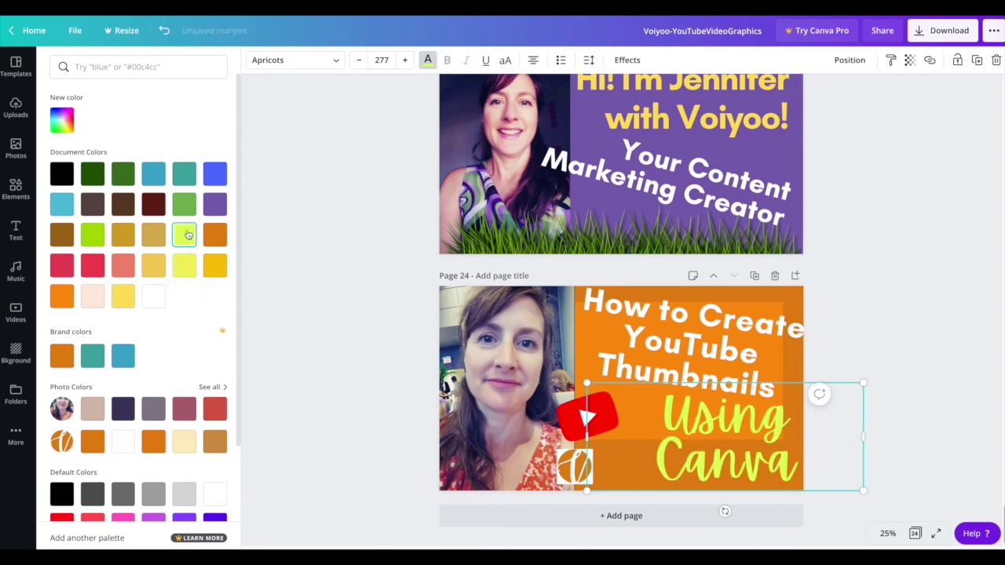
pyautogui.click(908, 270)
pyautogui.click(902, 236)
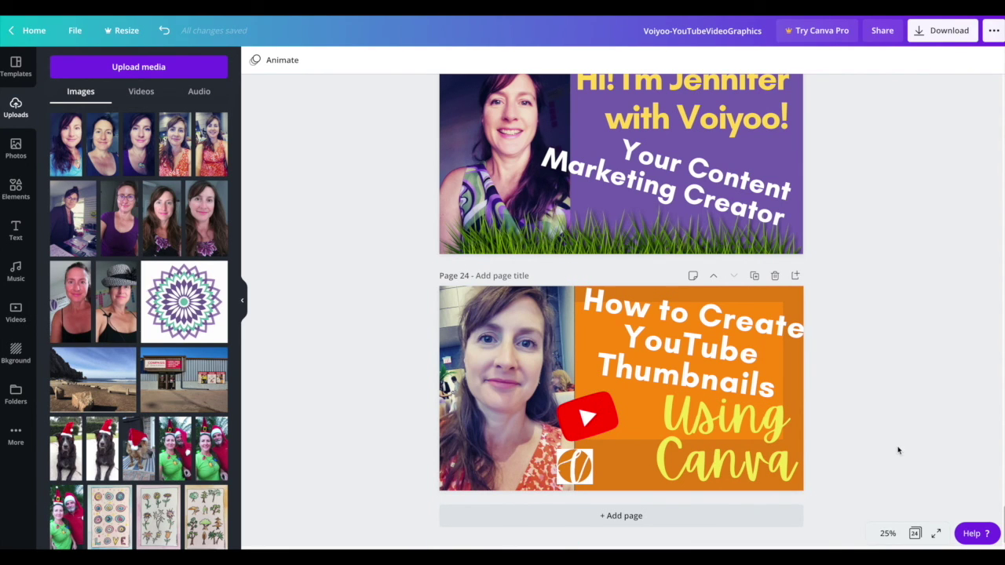
# Move the portrait photo on page 24 slightly upward so the face sits higher in the frame
pyautogui.click(502, 396)
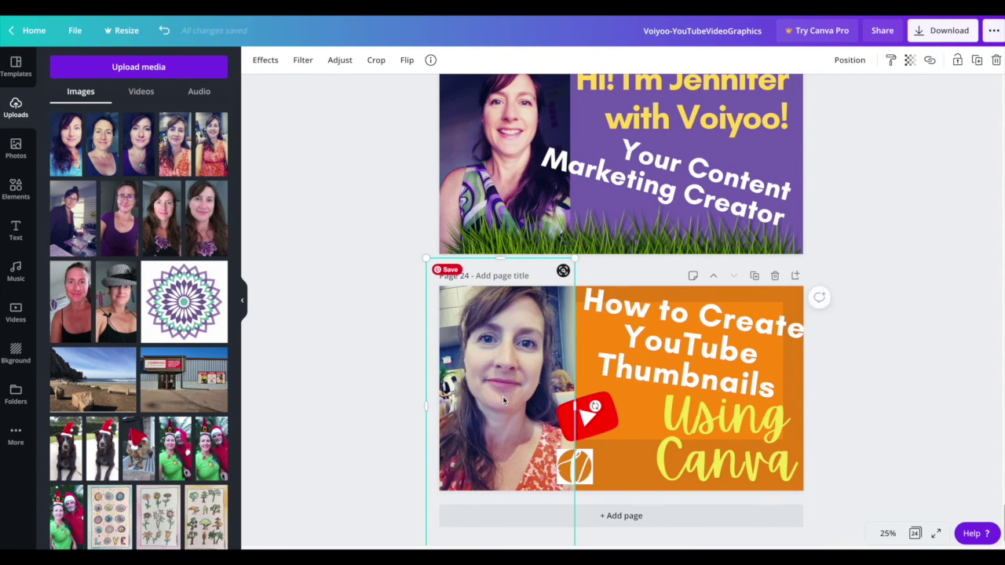
pyautogui.moveTo(503, 399); pyautogui.dragTo(501, 391)
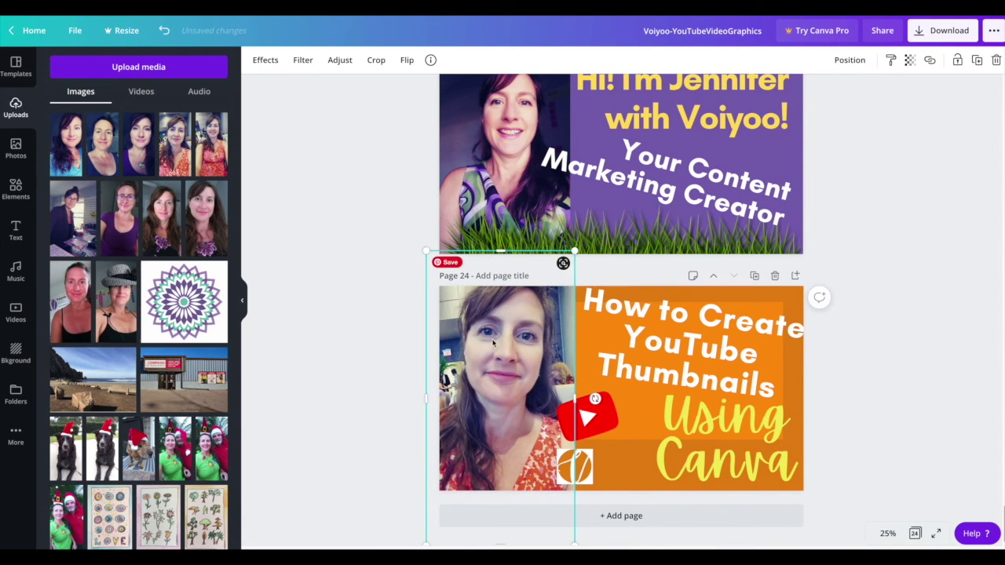
pyautogui.click(882, 442)
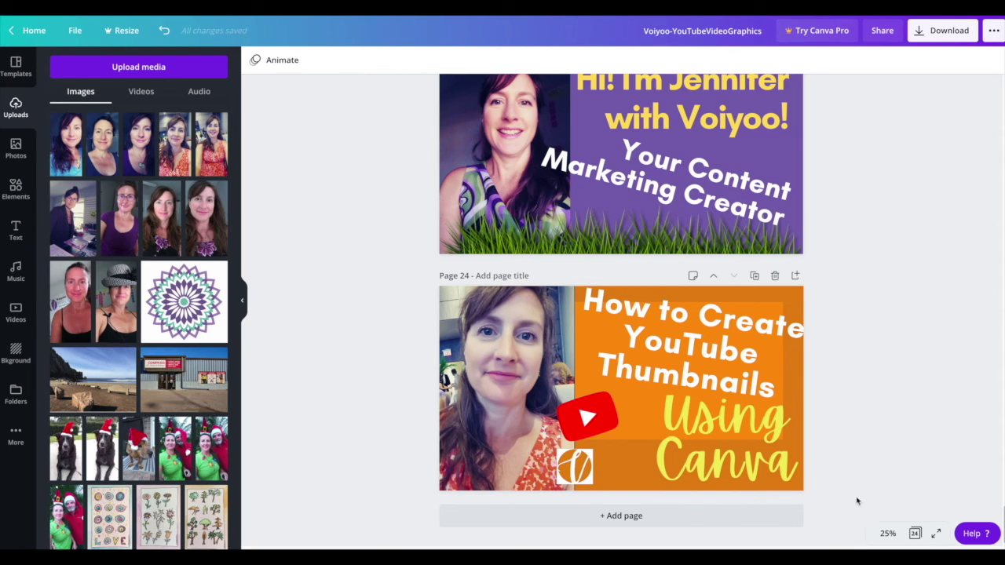
# View the pages at 10% zoom and set up a PNG download limited to page 24
pyautogui.click(889, 534)
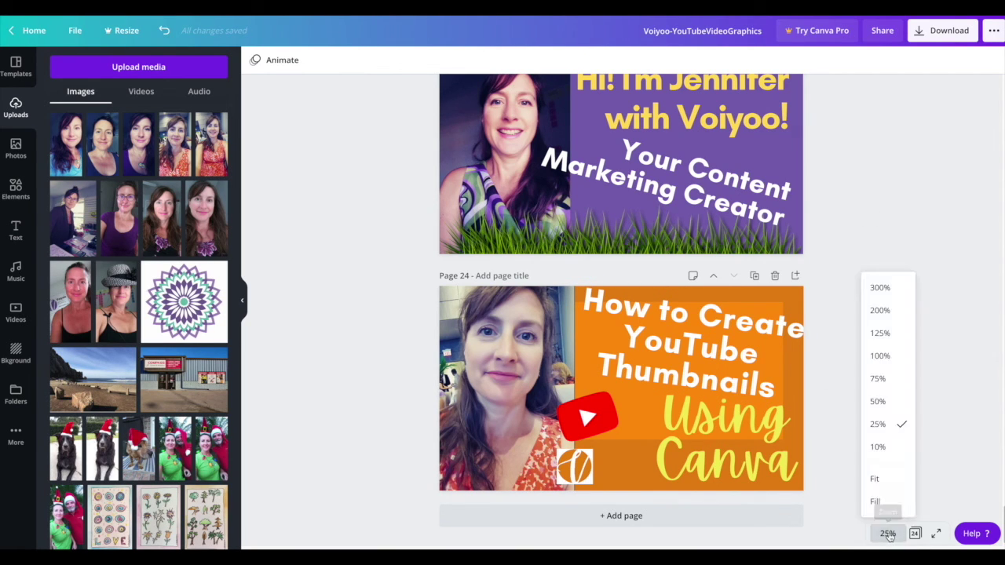
pyautogui.click(880, 448)
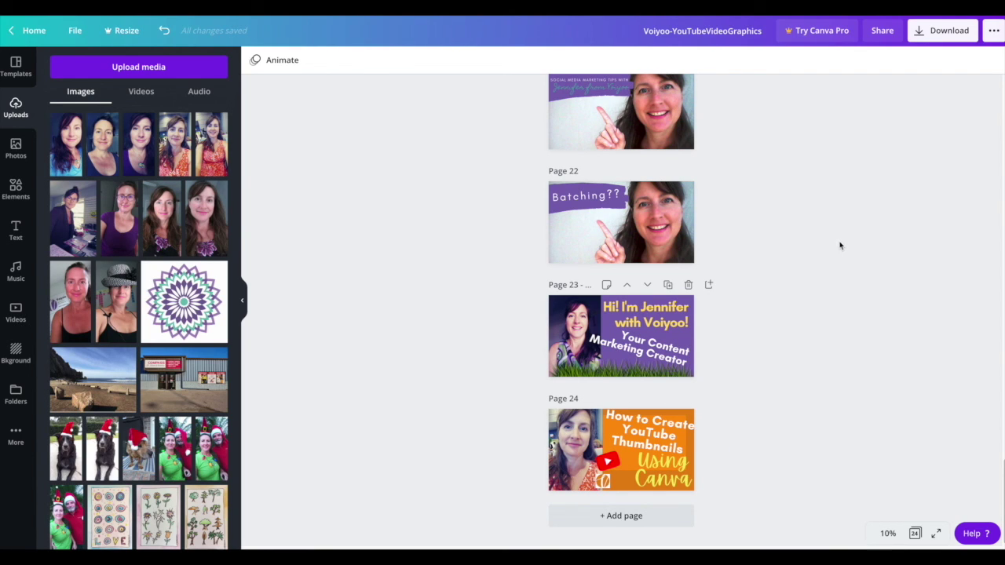
pyautogui.click(942, 33)
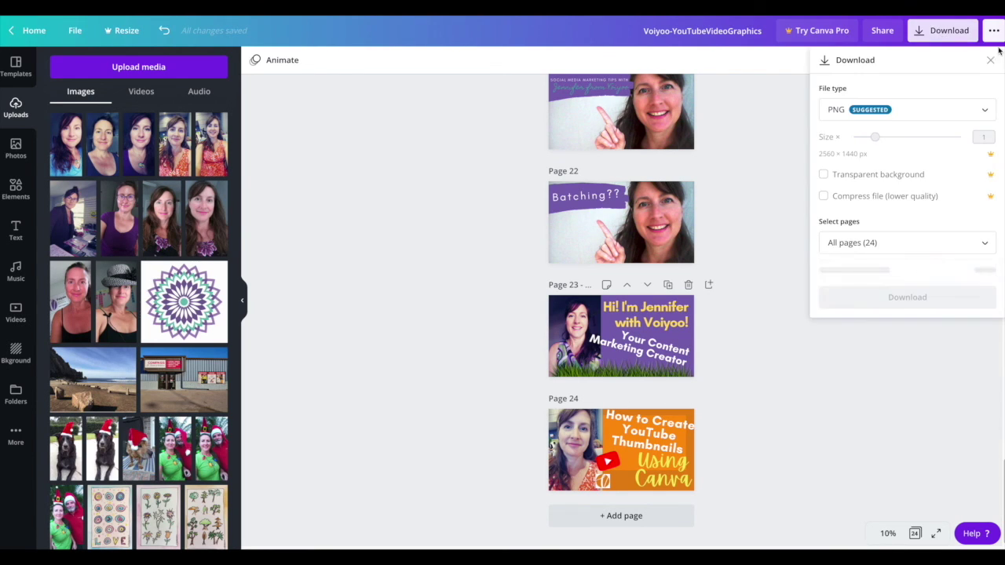
pyautogui.click(932, 111)
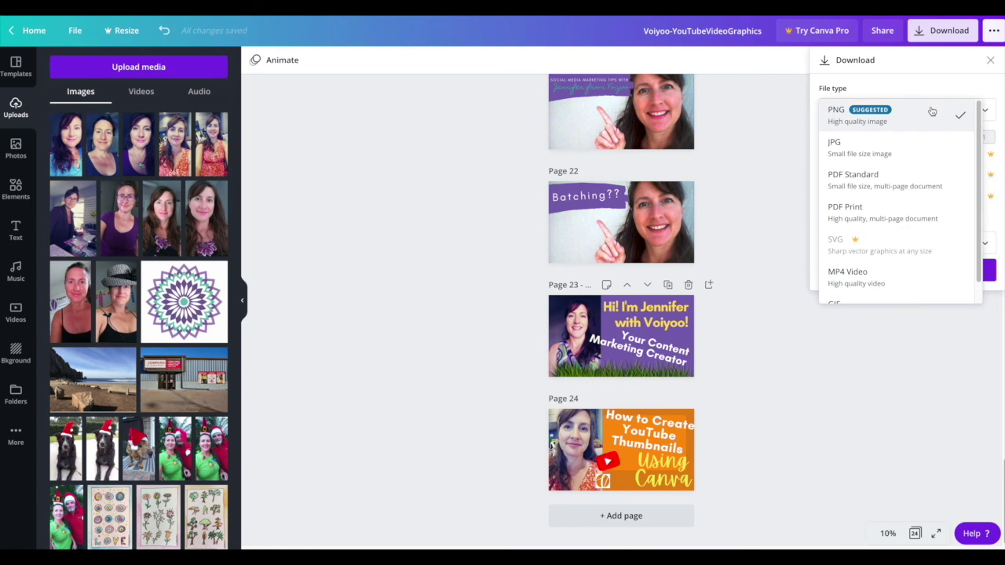
pyautogui.click(863, 79)
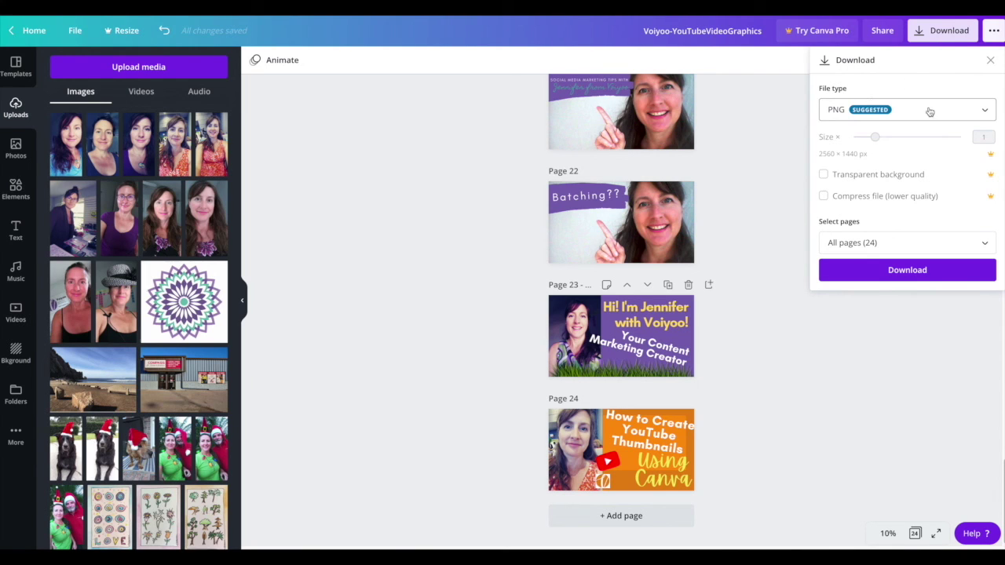
pyautogui.click(910, 243)
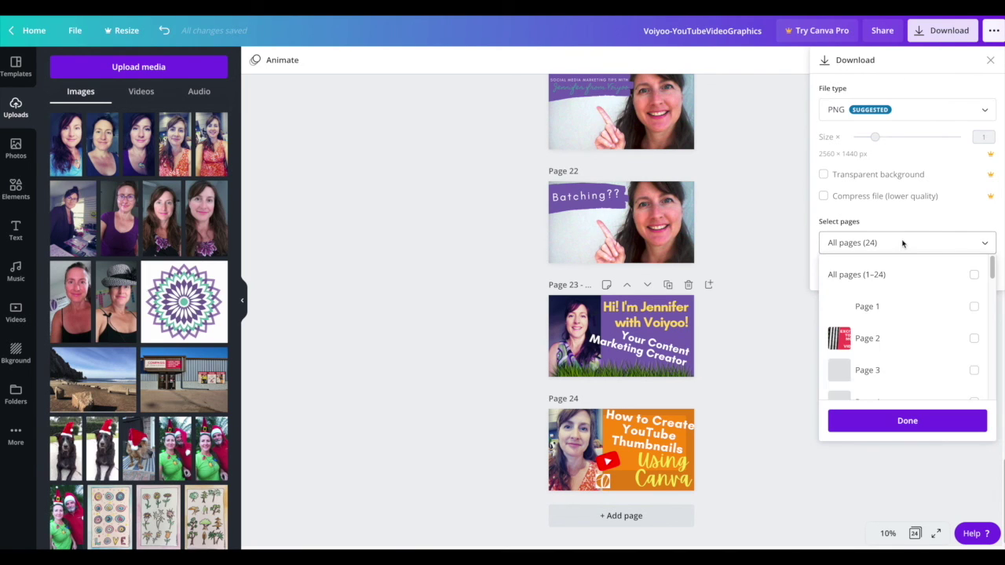
pyautogui.scroll(-10, 906, 322)
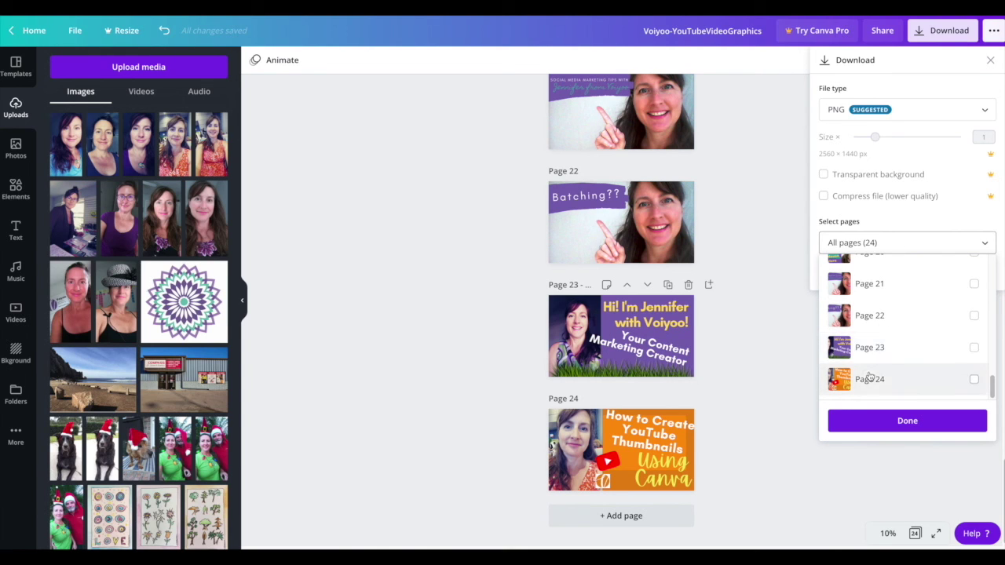
pyautogui.click(974, 385)
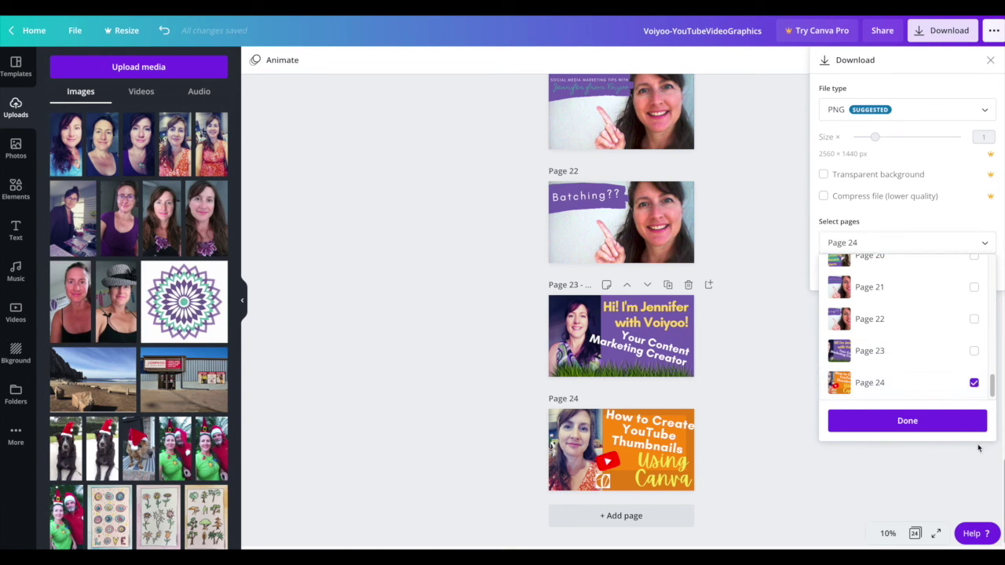
pyautogui.click(929, 424)
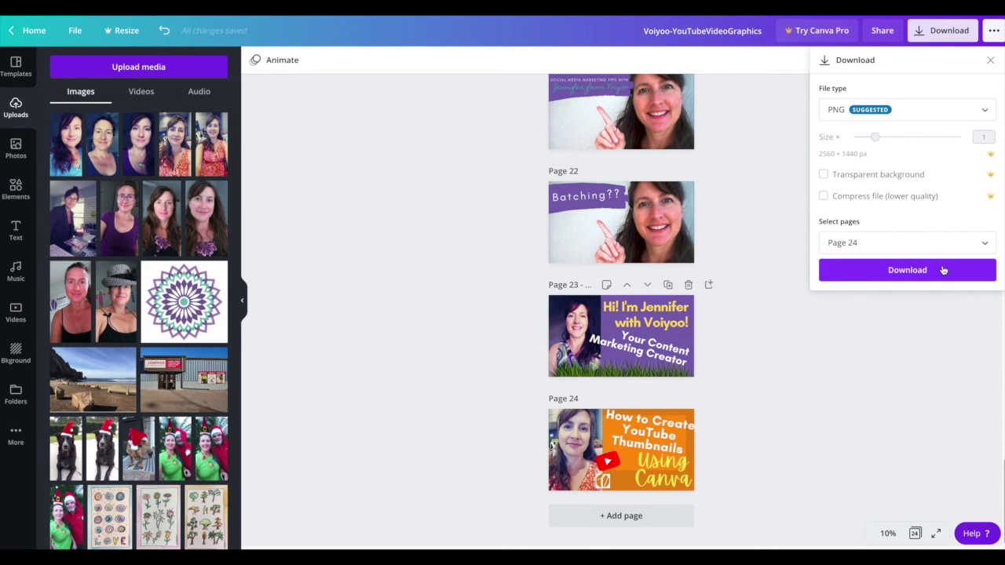
pyautogui.scroll(15, 739, 188)
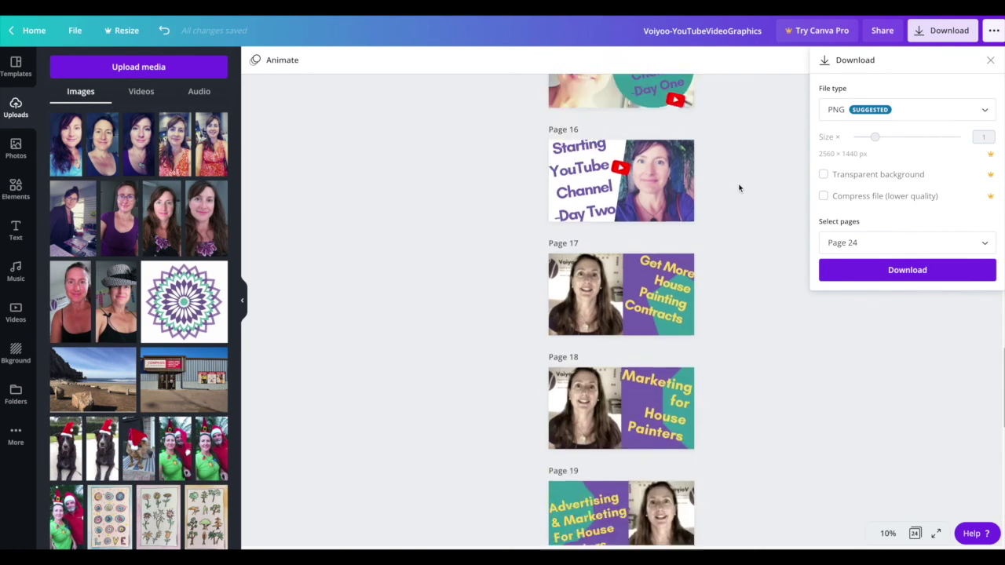
pyautogui.scroll(10, 740, 188)
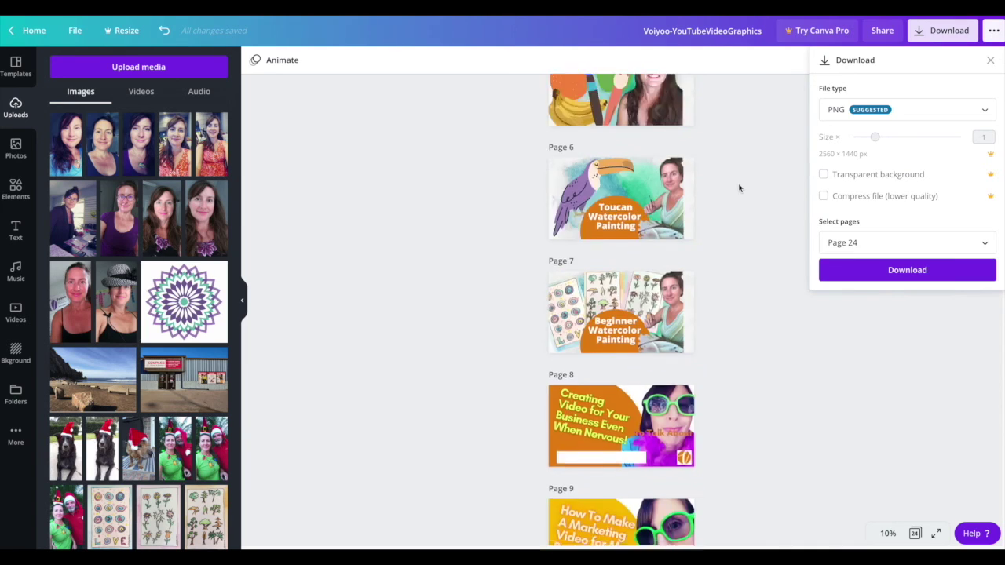
pyautogui.scroll(-9, 739, 187)
pyautogui.scroll(-15, 739, 188)
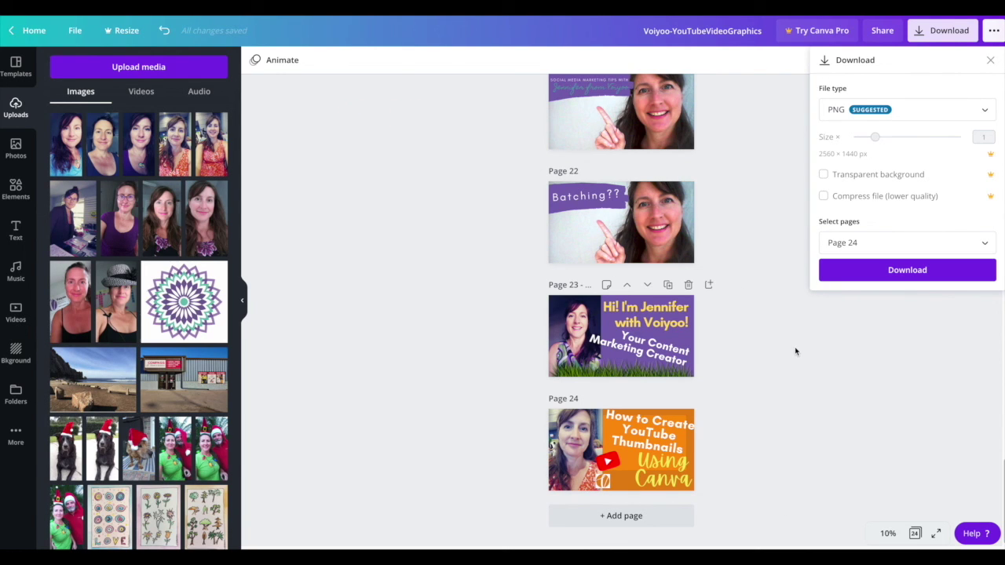
# Enlarge the "How to Create YouTube Thumbnails" title on page 24 to font size 179
pyautogui.click(660, 444)
pyautogui.moveTo(599, 401); pyautogui.dragTo(595, 403)
pyautogui.click(879, 423)
# Shrink the page 24 title slightly from its upper inner corner so its first line clears the portrait photo
pyautogui.click(648, 430)
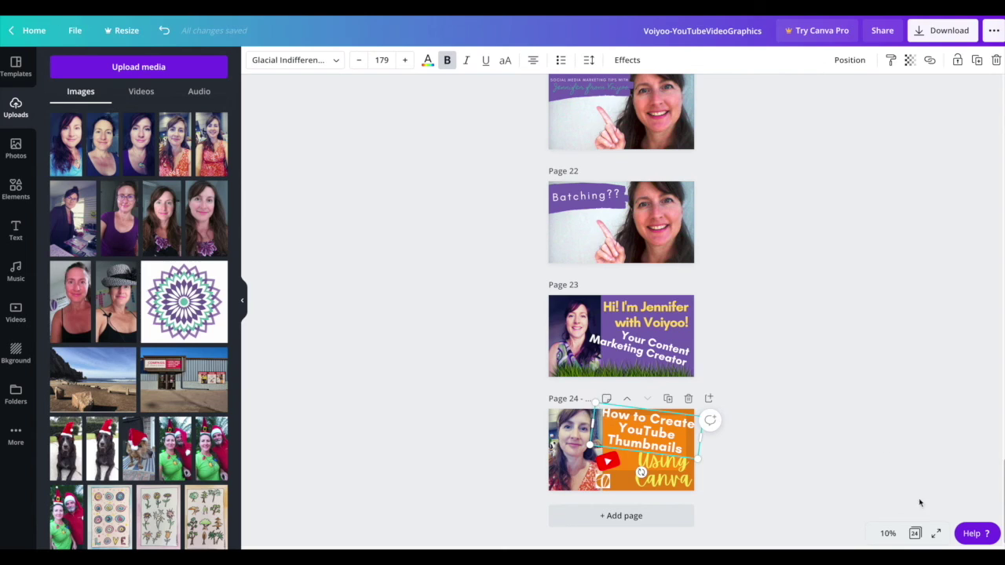
pyautogui.click(896, 533)
pyautogui.click(882, 425)
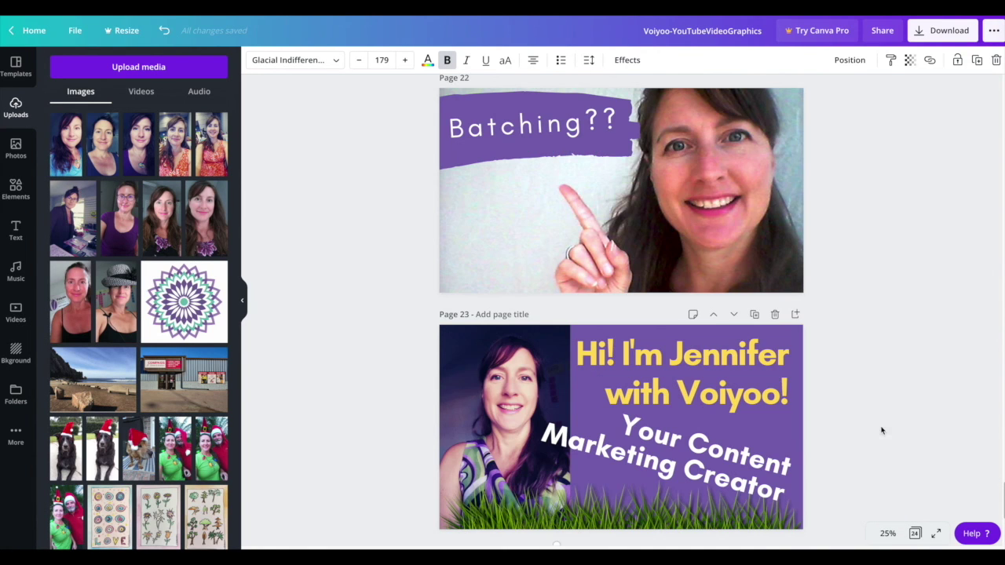
pyautogui.scroll(-4, 828, 411)
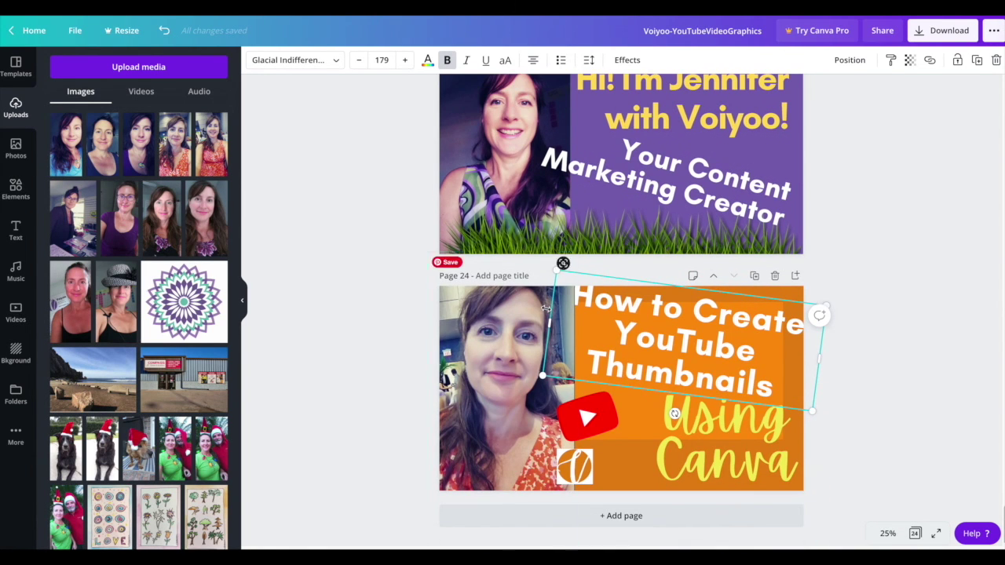
pyautogui.moveTo(556, 271); pyautogui.dragTo(564, 275)
pyautogui.click(959, 446)
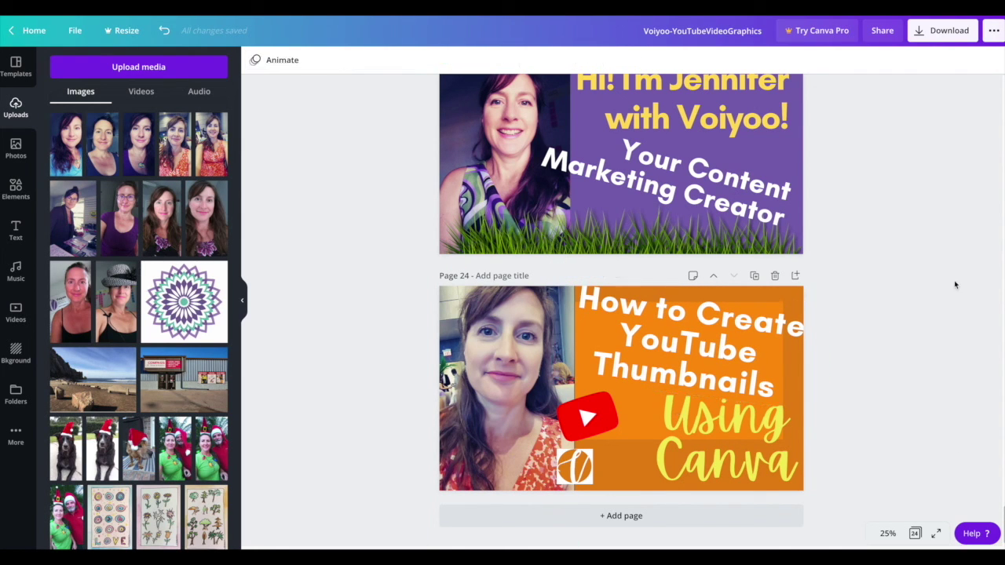
# Open the download settings for exporting the finished thumbnail
pyautogui.click(948, 34)
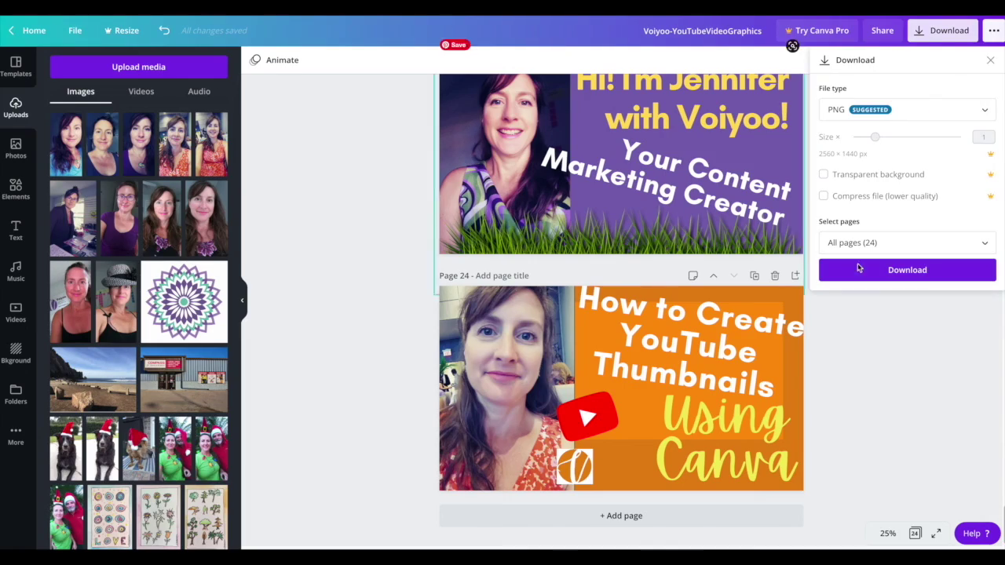